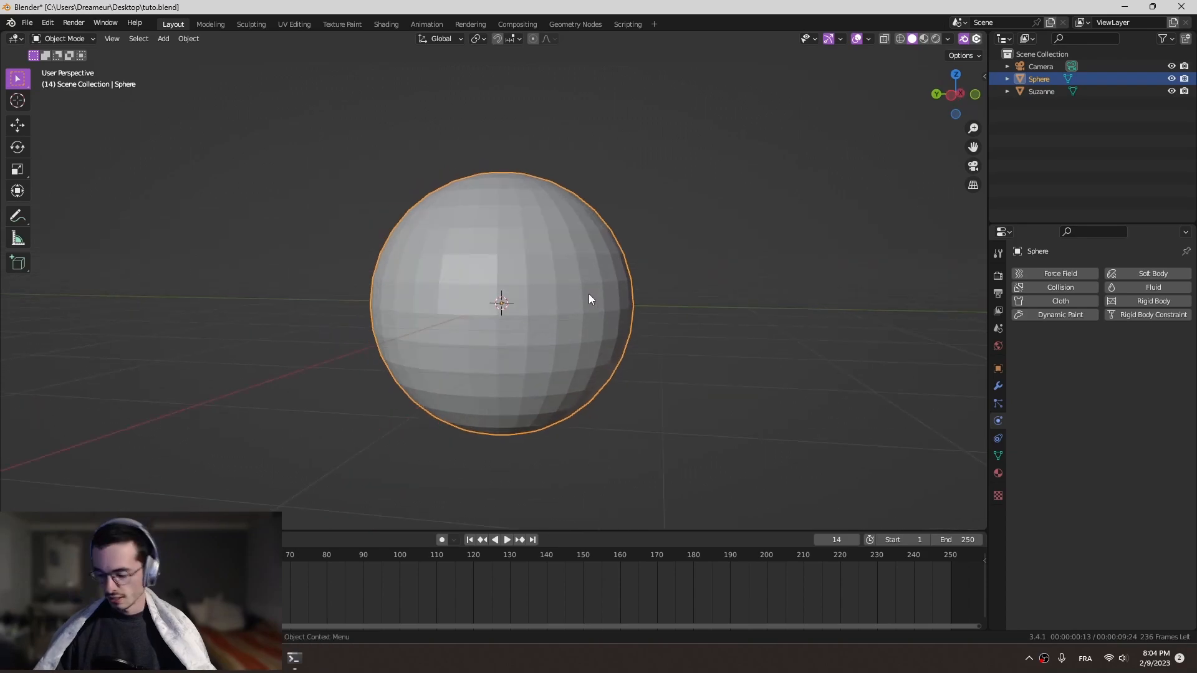
- Shade the sphere smooth and give it a Subdivision Surface modifier with 2 viewport levels
{"action": "right_click", "coordinate": [599, 299]}
{"action": "left_click", "coordinate": [634, 320]}
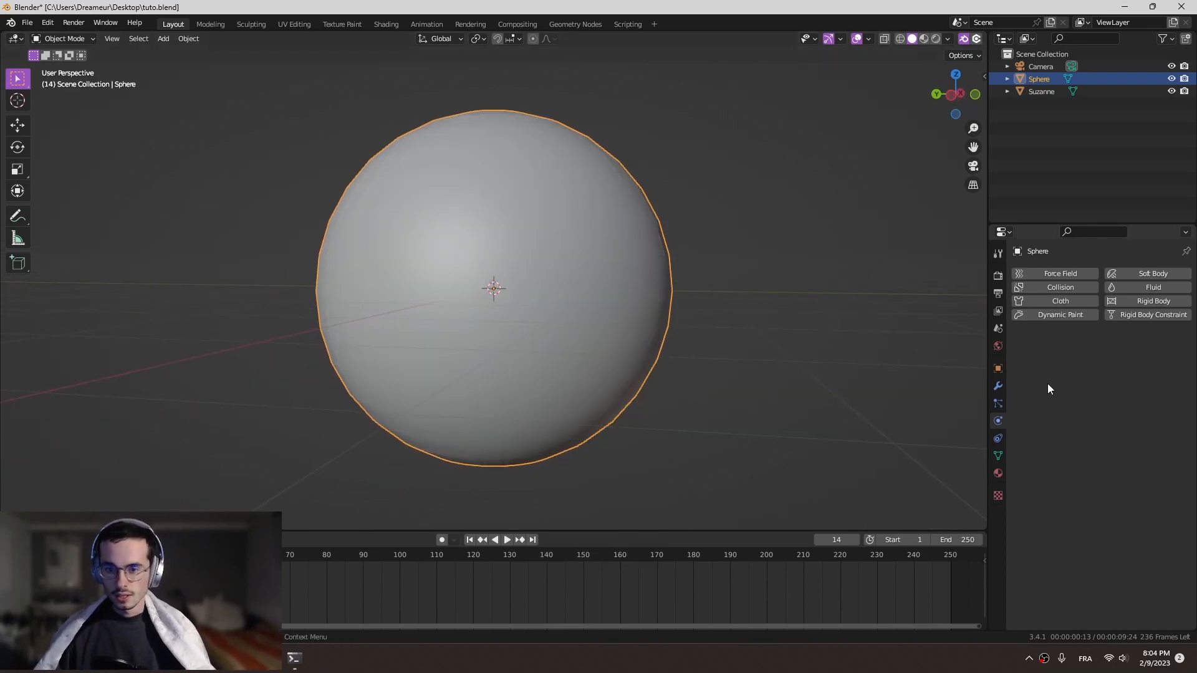
{"action": "left_click", "coordinate": [998, 386]}
{"action": "left_click", "coordinate": [1064, 272]}
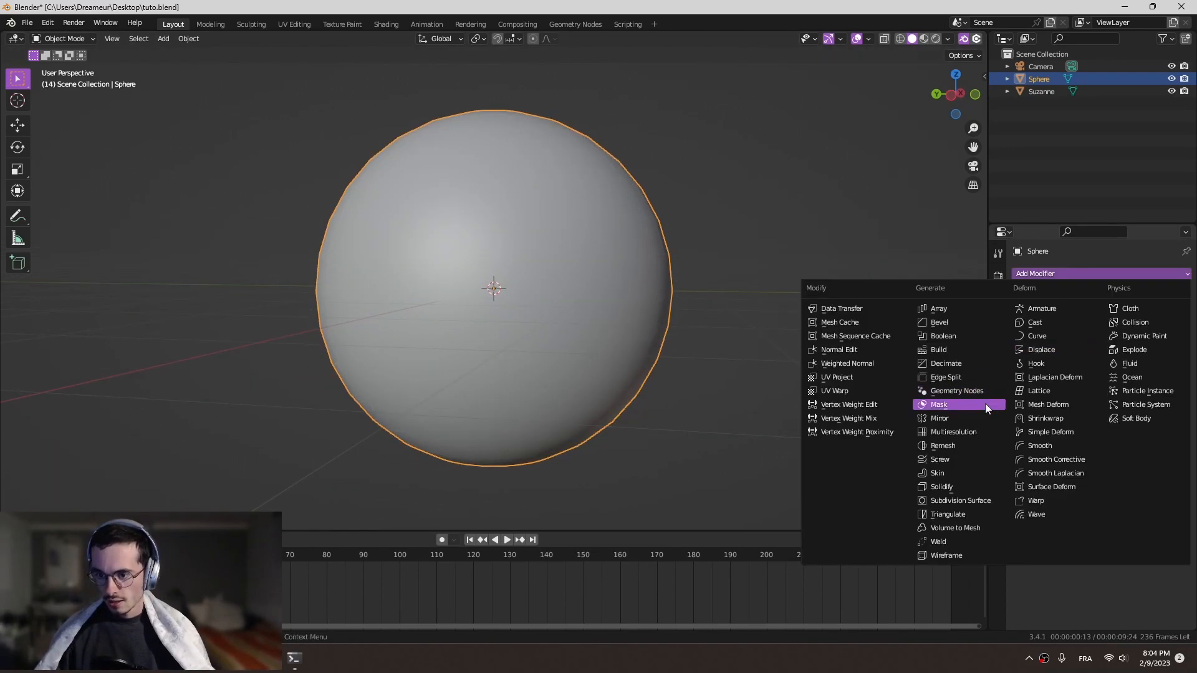
{"action": "left_click", "coordinate": [982, 501]}
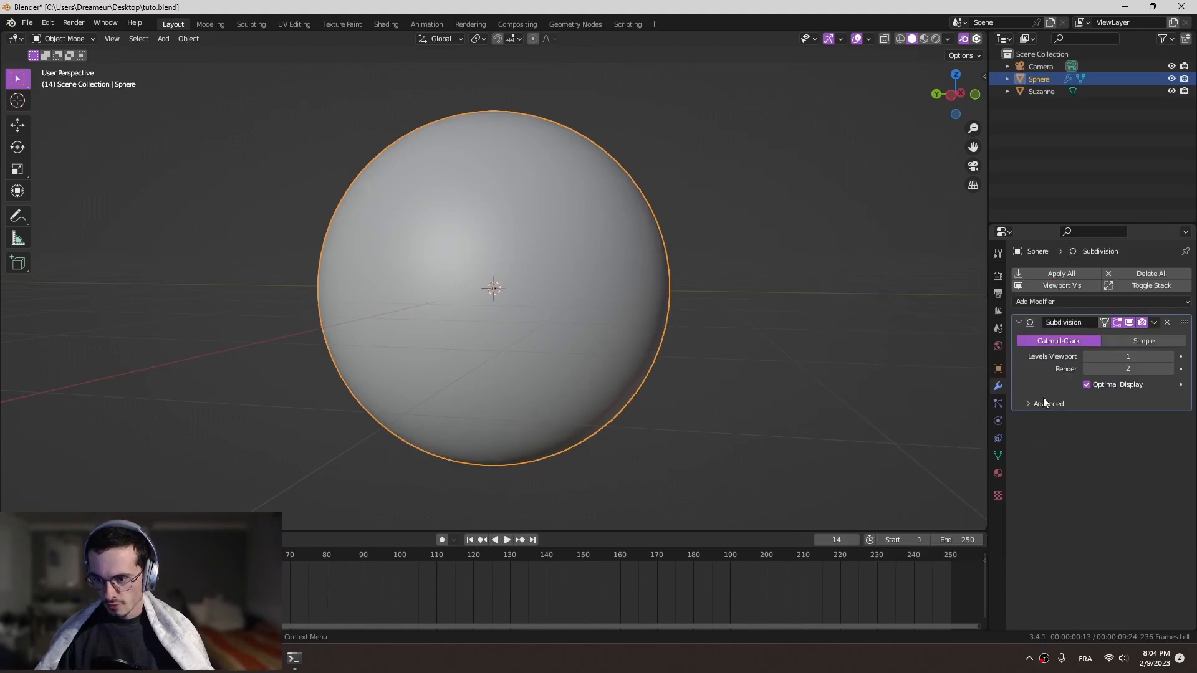
{"action": "left_click", "coordinate": [1171, 356]}
- Add a Displace modifier to the sphere with a new texture of type Clouds
{"action": "key", "text": "KP_0"}
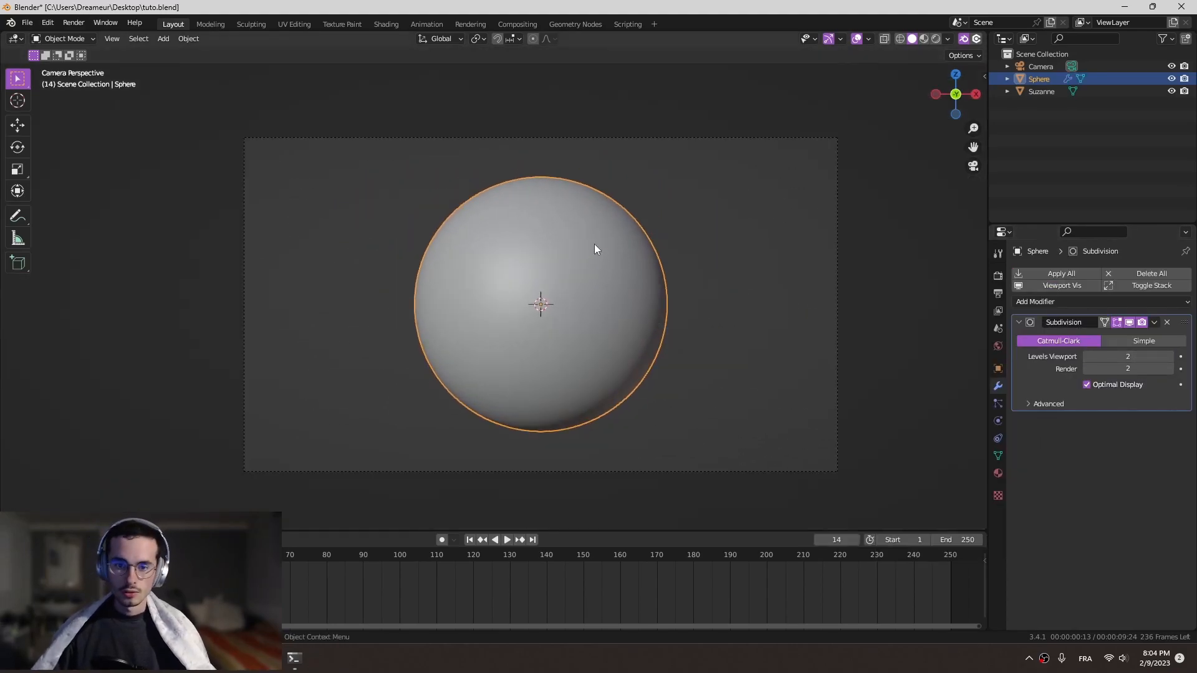
{"action": "middle_click_drag", "start_coordinate": [647, 286], "coordinate": [484, 211], "text": "shift"}
{"action": "middle_click_drag", "start_coordinate": [432, 179], "coordinate": [499, 235], "text": "shift"}
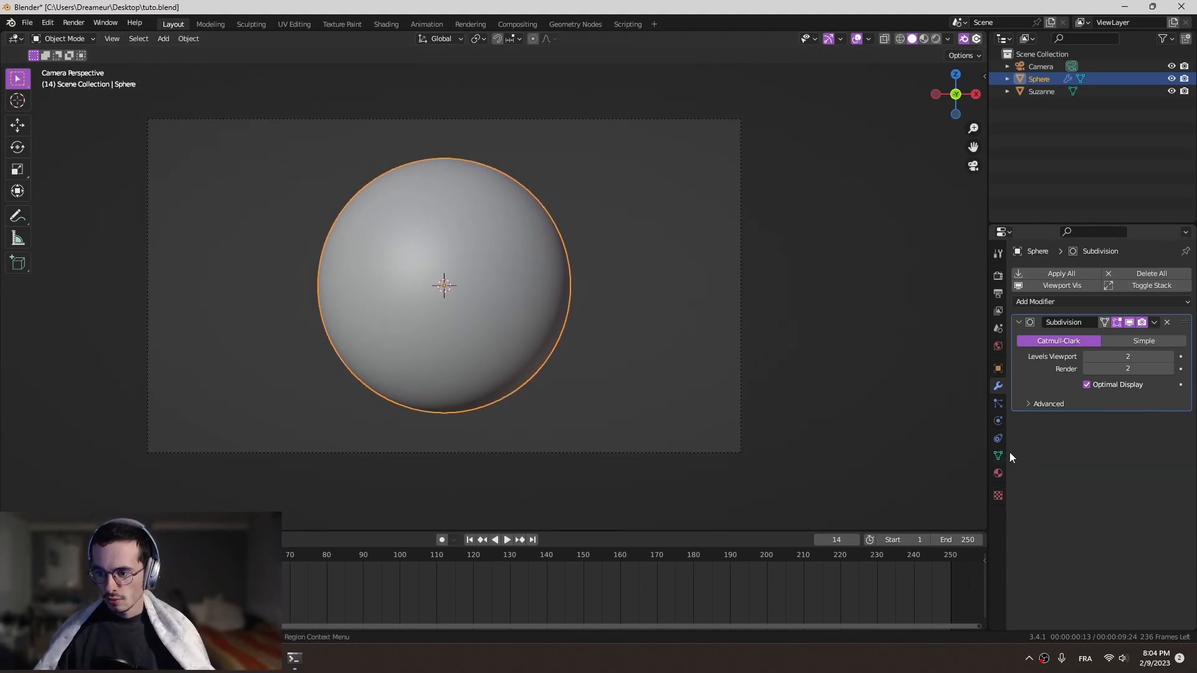
{"action": "left_click", "coordinate": [1061, 302]}
{"action": "left_click", "coordinate": [1061, 377]}
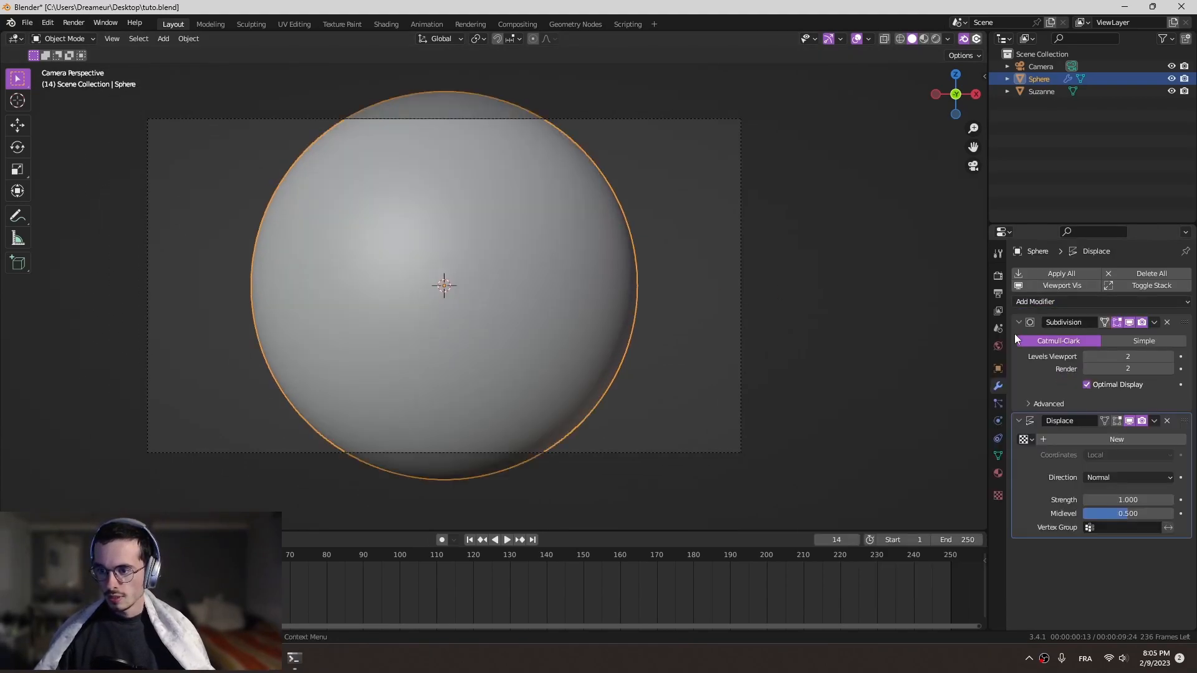
{"action": "left_click", "coordinate": [1124, 441]}
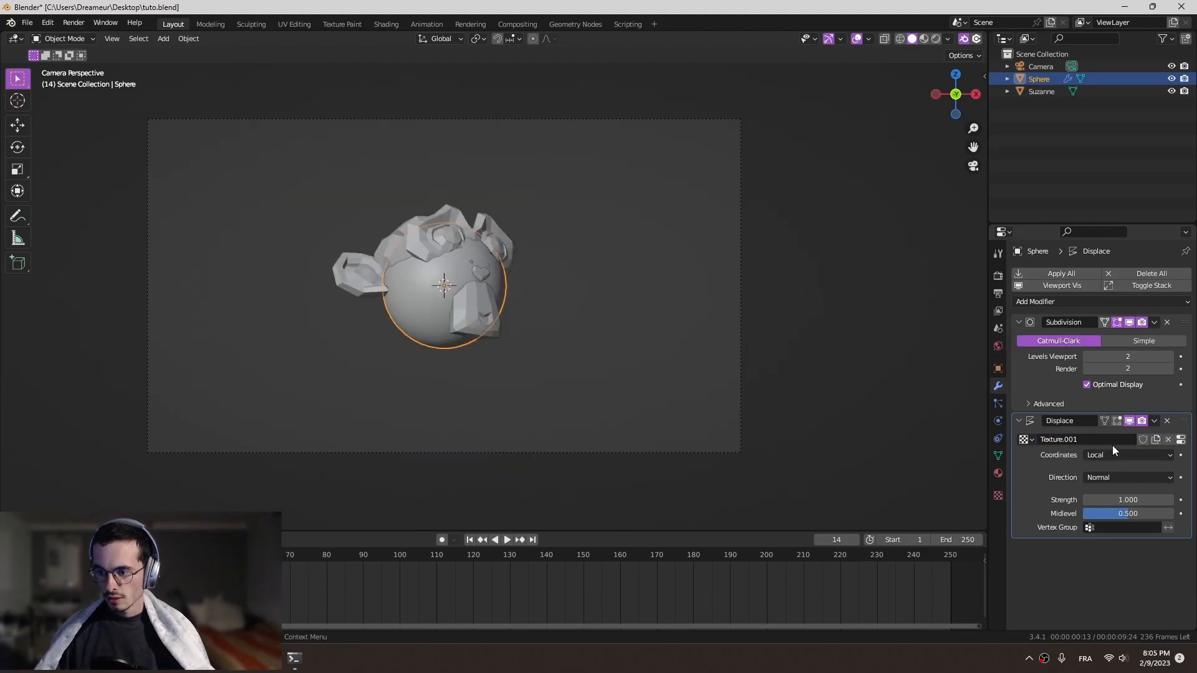
{"action": "left_click", "coordinate": [1181, 440]}
{"action": "left_click", "coordinate": [1108, 314]}
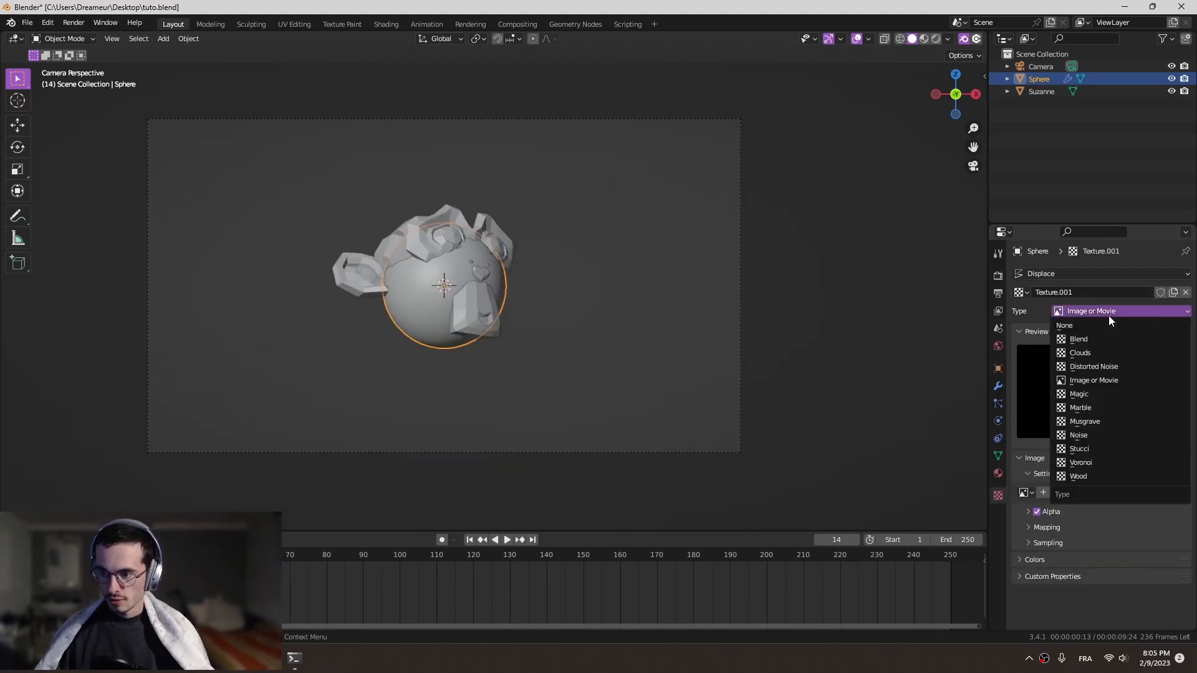
{"action": "left_click", "coordinate": [1110, 353]}
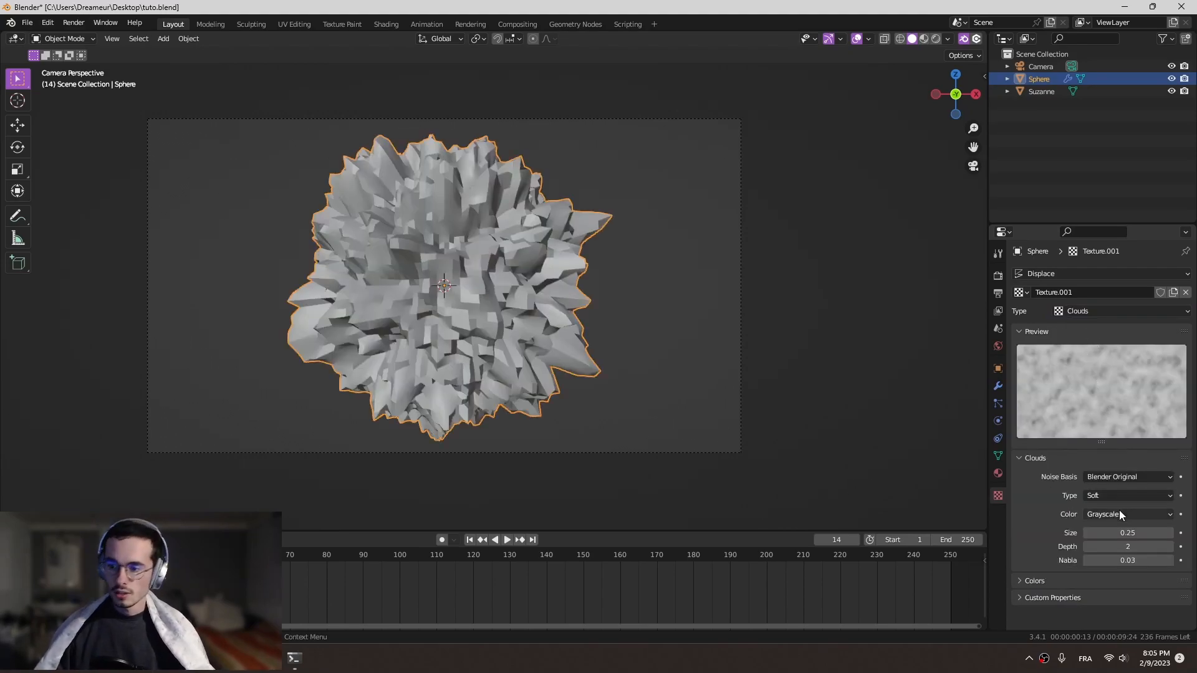
- Reorder the sphere's modifiers so that Displace comes before Subdivision
{"action": "left_click", "coordinate": [998, 386]}
{"action": "left_click_drag", "start_coordinate": [1184, 323], "coordinate": [1183, 443]}
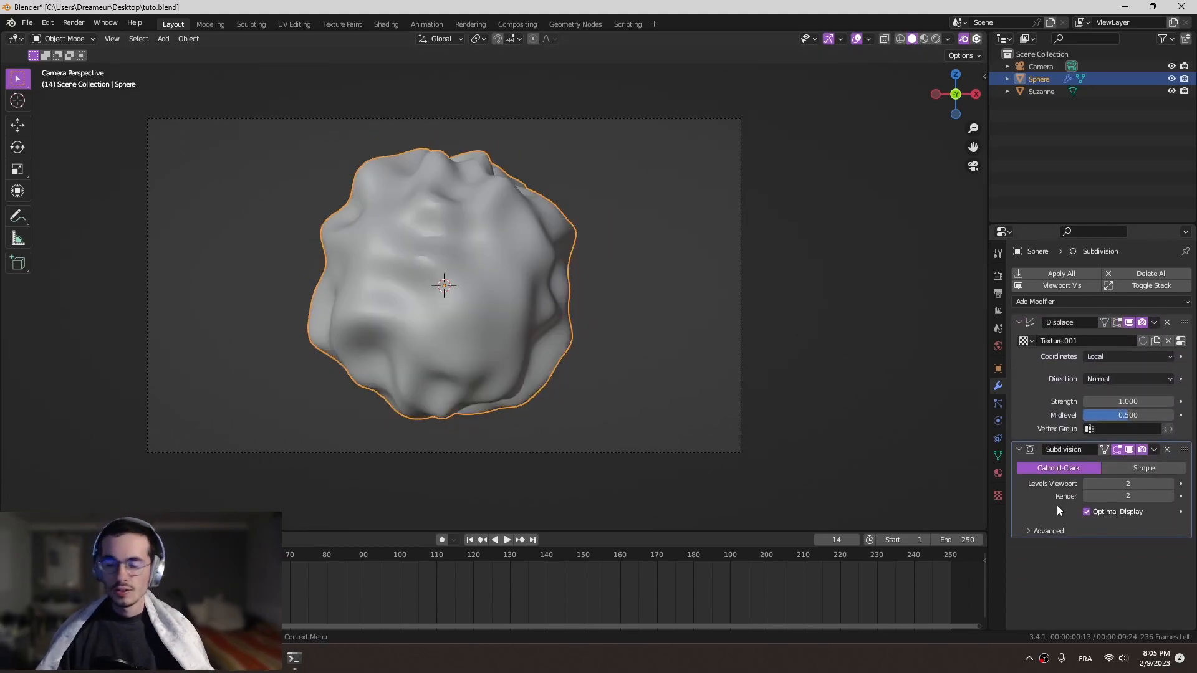
{"action": "middle_click_drag", "start_coordinate": [834, 391], "coordinate": [586, 278]}
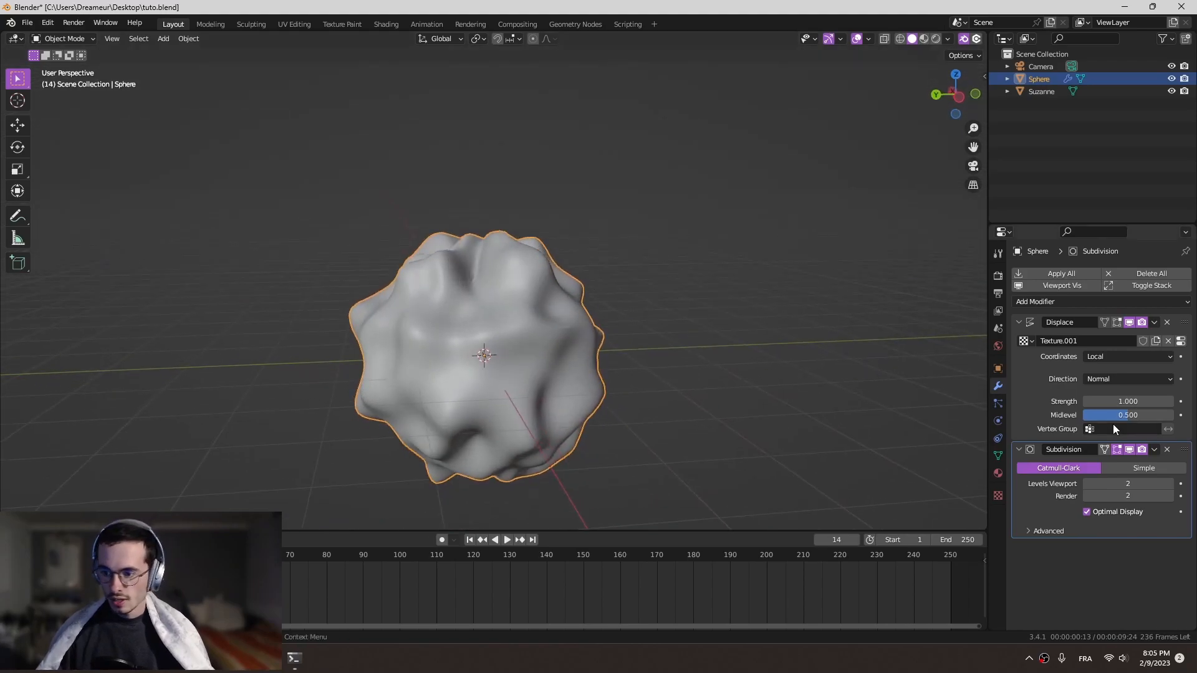
- Lower the Displace modifier's Midlevel to about 0.277
{"action": "left_click_drag", "start_coordinate": [1126, 414], "coordinate": [1109, 417]}
{"action": "middle_click_drag", "start_coordinate": [805, 374], "coordinate": [774, 355]}
{"action": "key", "text": "KP_0"}
{"action": "middle_click_drag", "start_coordinate": [618, 331], "coordinate": [667, 318], "text": "shift"}
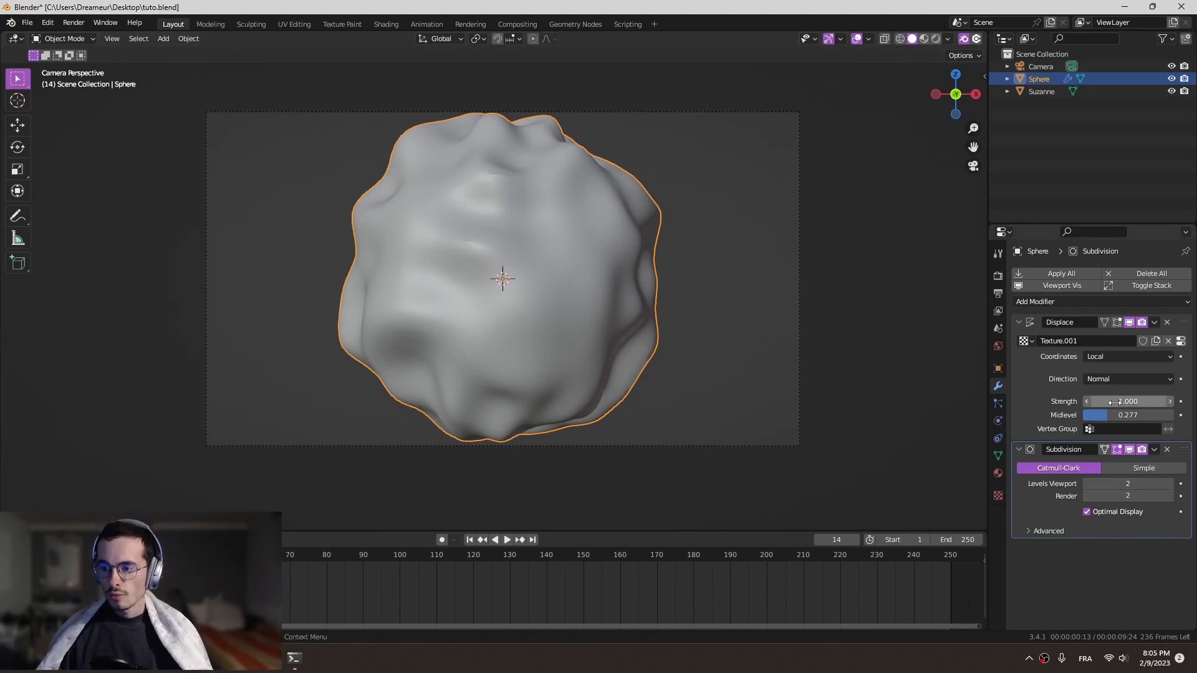
{"action": "mouse_move", "coordinate": [1123, 403]}
{"action": "left_mouse_down"}
{"action": "mouse_move", "coordinate": [1151, 402]}
{"action": "mouse_move", "coordinate": [1098, 403]}
{"action": "mouse_move", "coordinate": [1123, 403]}
{"action": "left_mouse_up"}
- Return to frame 1 and scale the sphere down to about 0.8 of its size
{"action": "key", "text": "shift+Left"}
{"action": "key", "text": "s"}
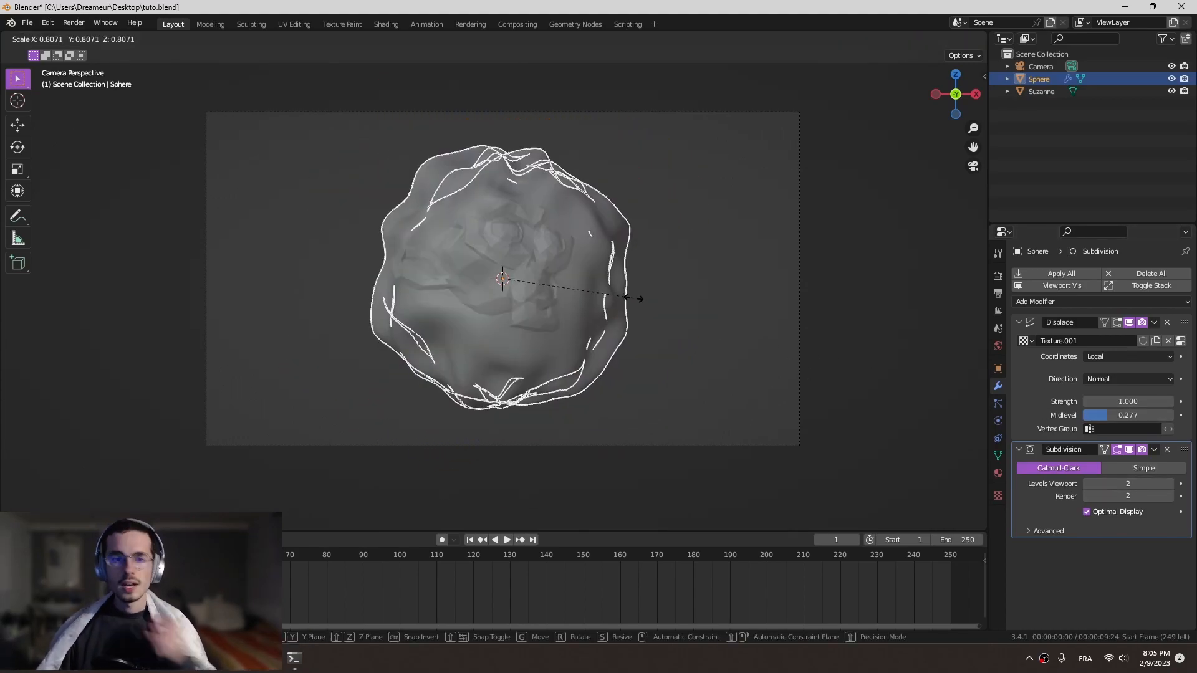
{"action": "left_click", "coordinate": [626, 297]}
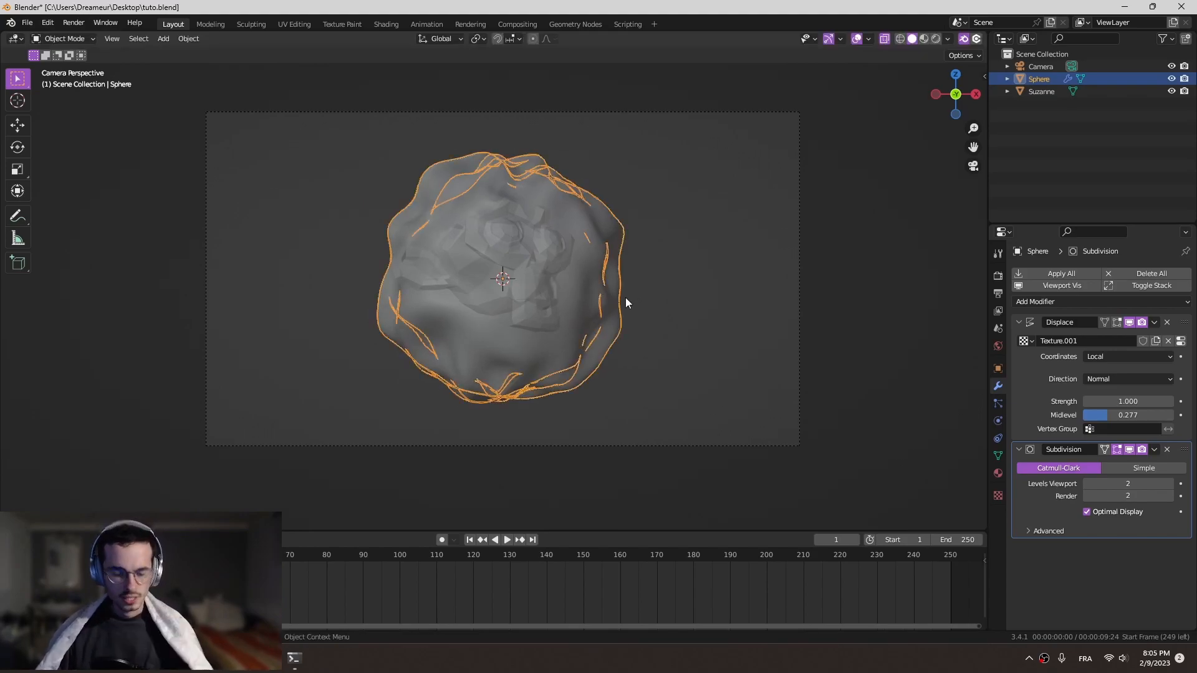
- Raise the sphere slightly along Z so it encloses the monkey head, and keyframe its position at frame 1
{"action": "key", "text": "g"}
{"action": "key", "text": "z"}
{"action": "left_click", "coordinate": [618, 267]}
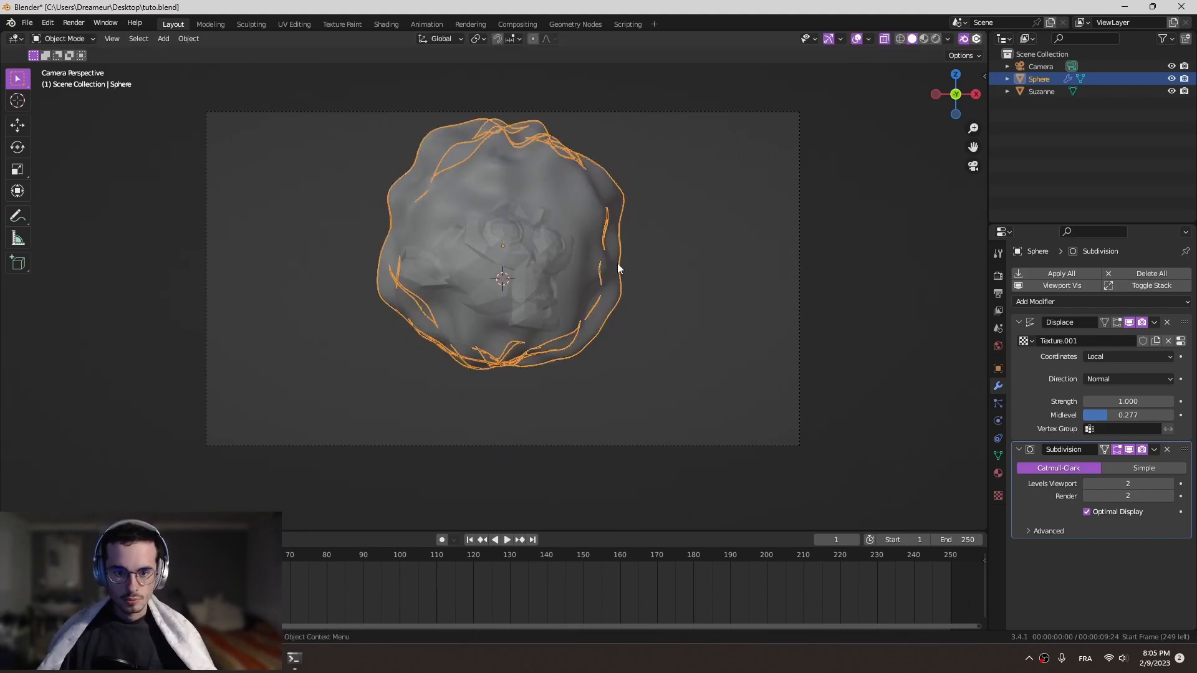
{"action": "key", "text": "g"}
{"action": "key", "text": "z"}
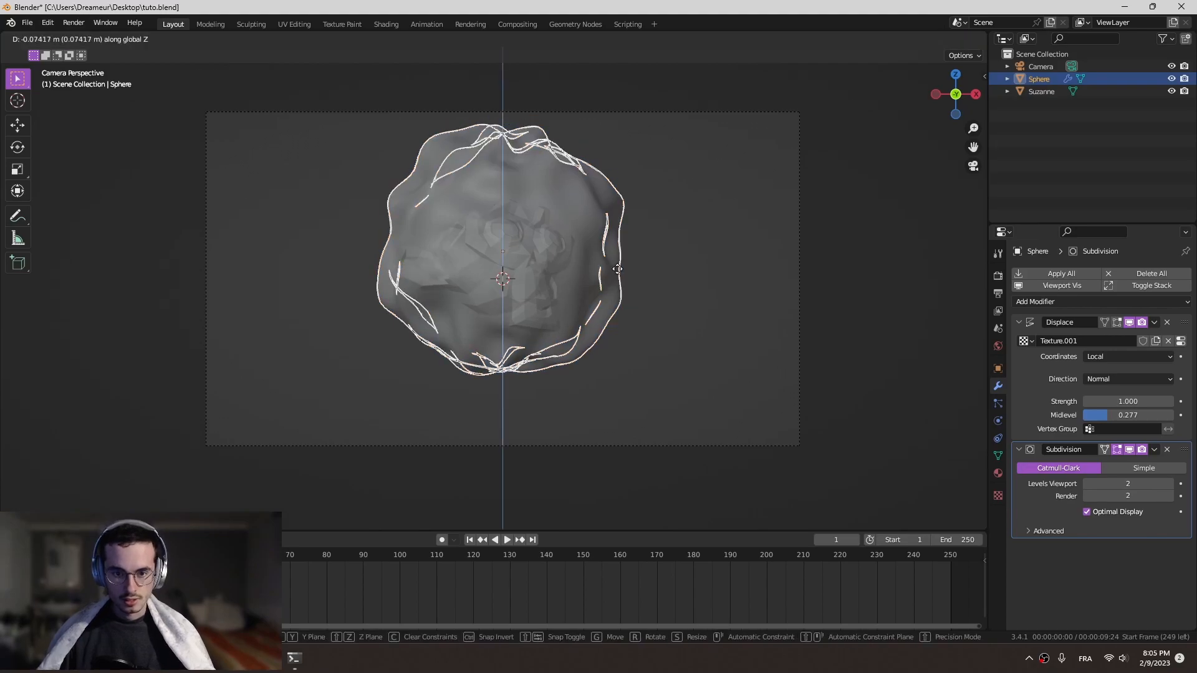
{"action": "left_click", "coordinate": [617, 269]}
{"action": "key", "text": "i"}
{"action": "left_click", "coordinate": [615, 268]}
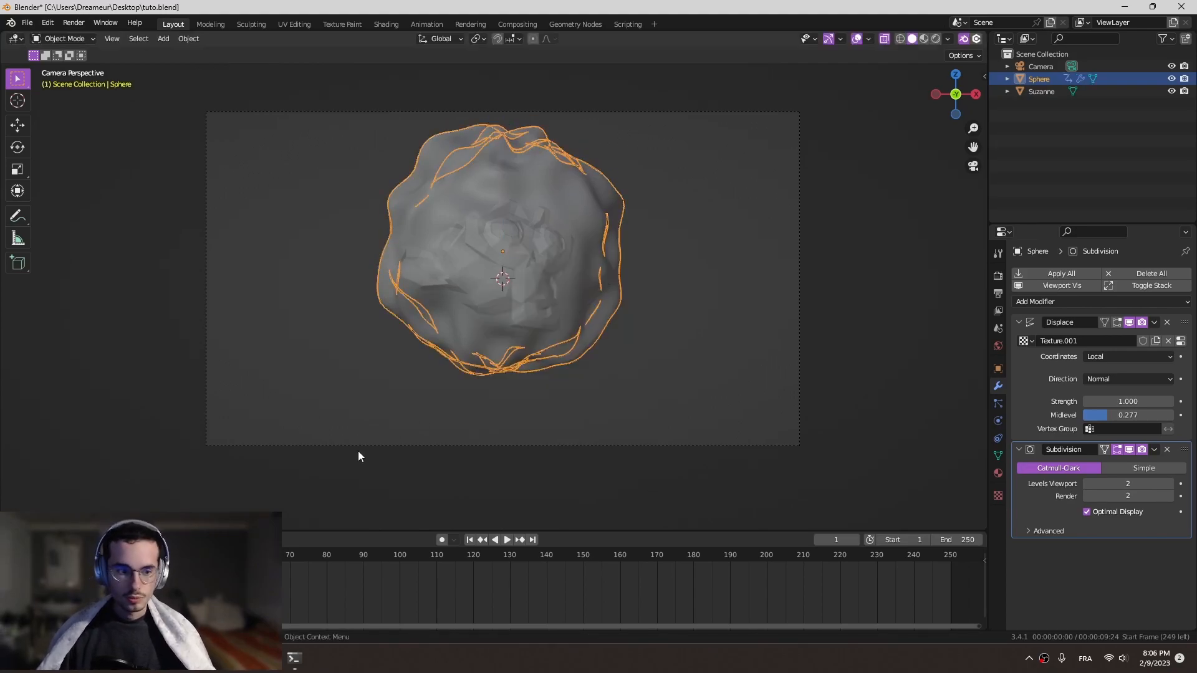
- At frame 40, move the sphere up about 1.3 m along Z and keyframe its position
{"action": "key", "text": "space"}
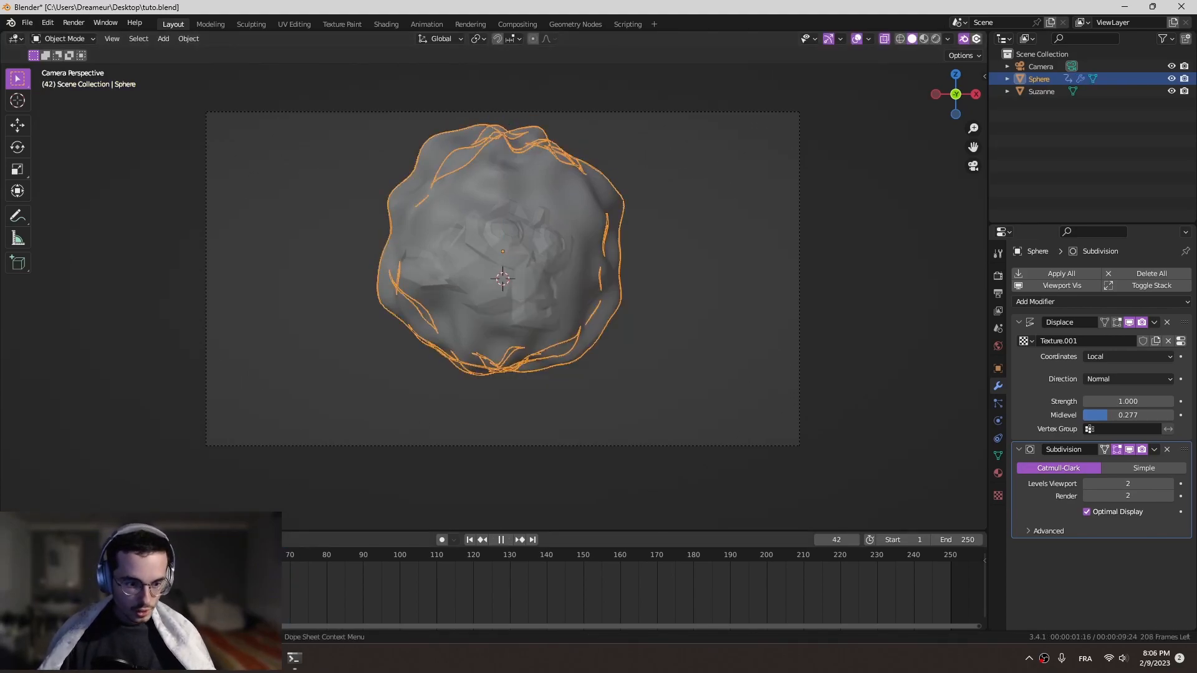
{"action": "key", "text": "space"}
{"action": "key", "text": "g"}
{"action": "key", "text": "z"}
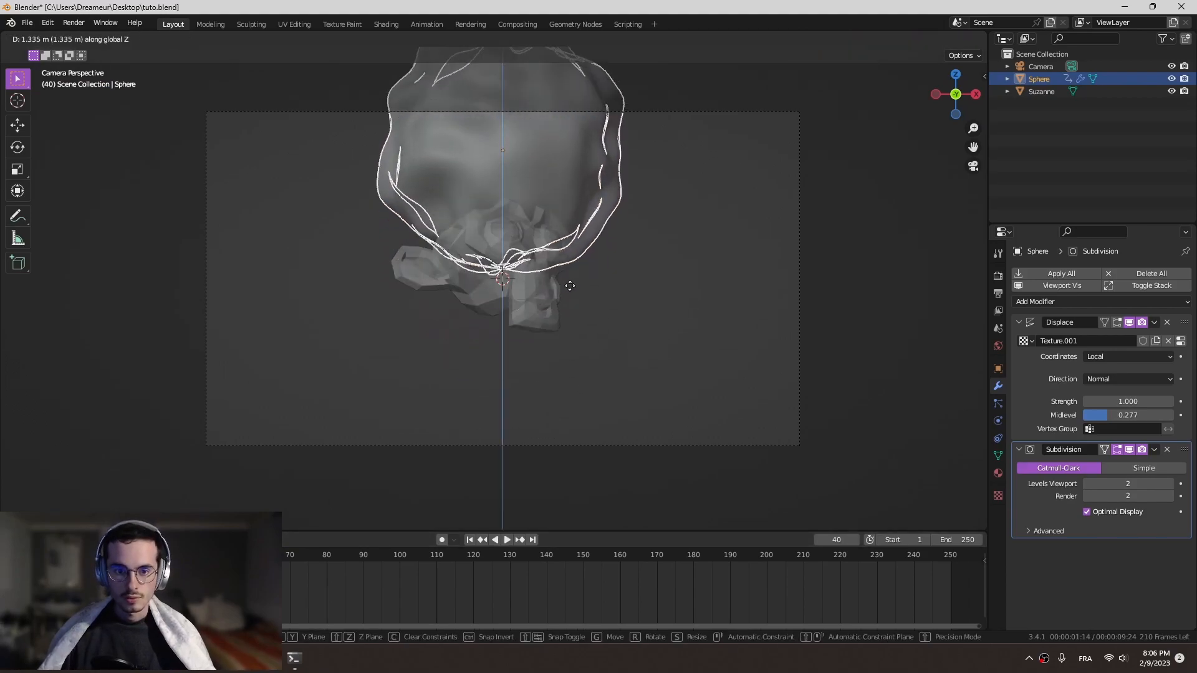
{"action": "left_click", "coordinate": [553, 213]}
{"action": "key", "text": "i"}
{"action": "left_click", "coordinate": [553, 213]}
- Preview the sphere's movement from the camera view and stop the playback at frame 18
{"action": "middle_click_drag", "start_coordinate": [554, 226], "coordinate": [520, 310]}
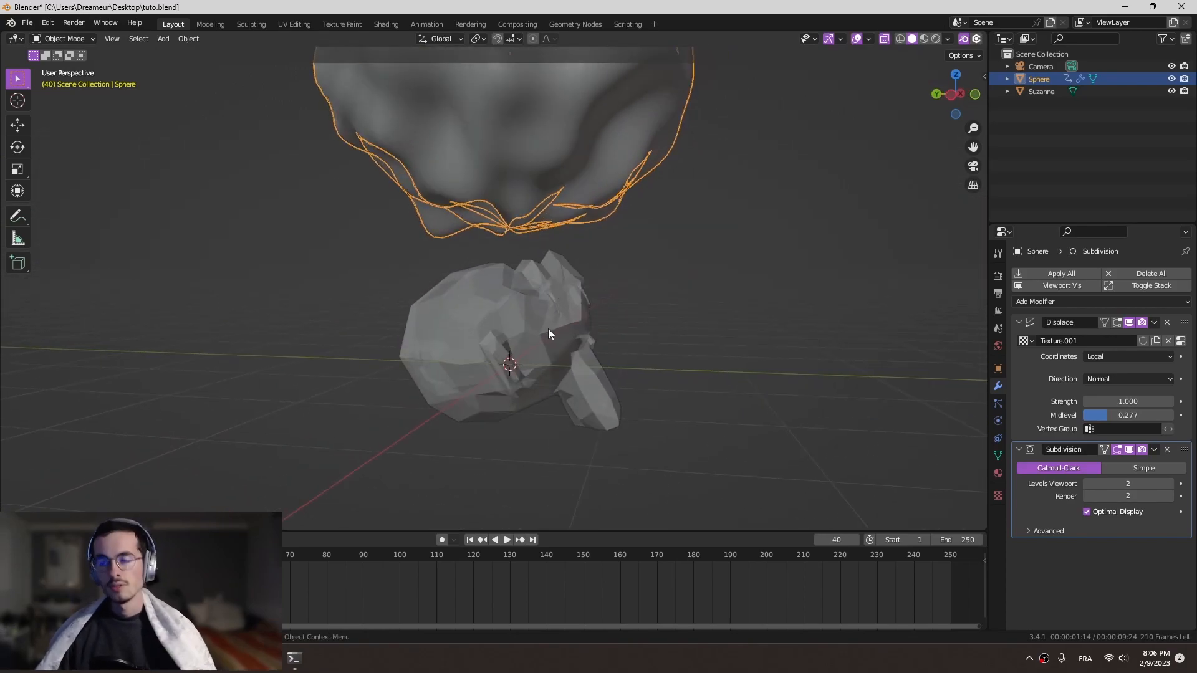
{"action": "key", "text": "shift+ctrl+space"}
{"action": "key", "text": "KP_0"}
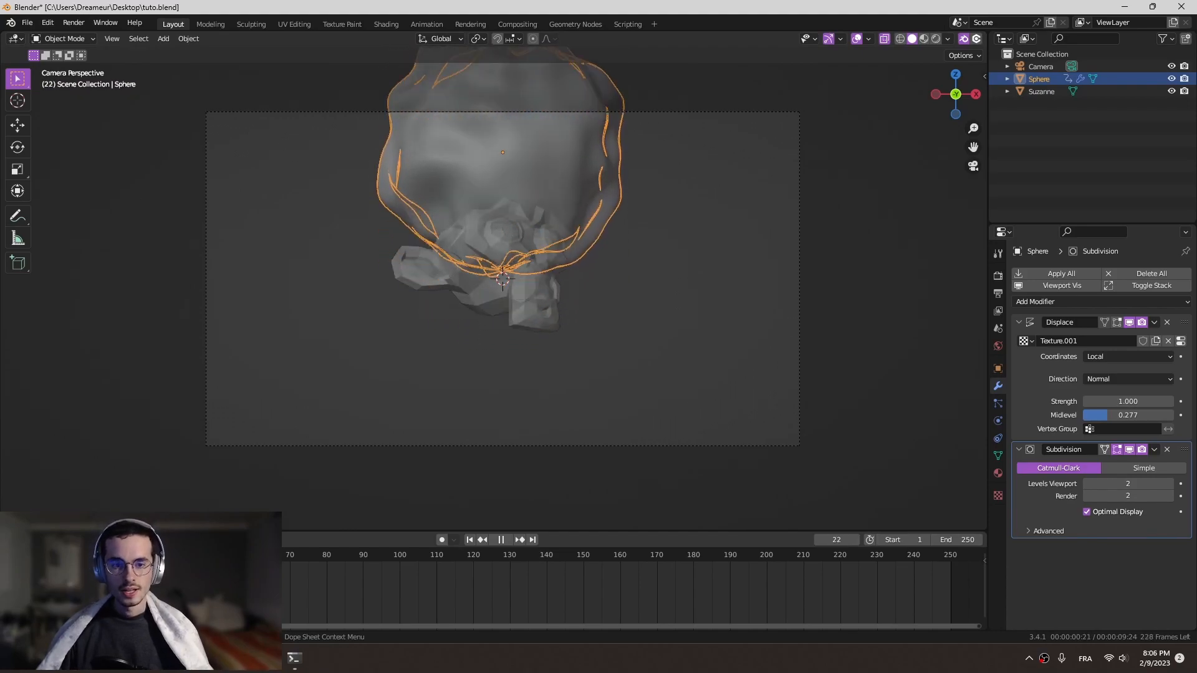
{"action": "key", "text": "Escape"}
- Add a Boolean modifier to the Suzanne monkey head with the sphere as its object
{"action": "scroll", "coordinate": [451, 303], "scroll_direction": "up", "scroll_amount": 3}
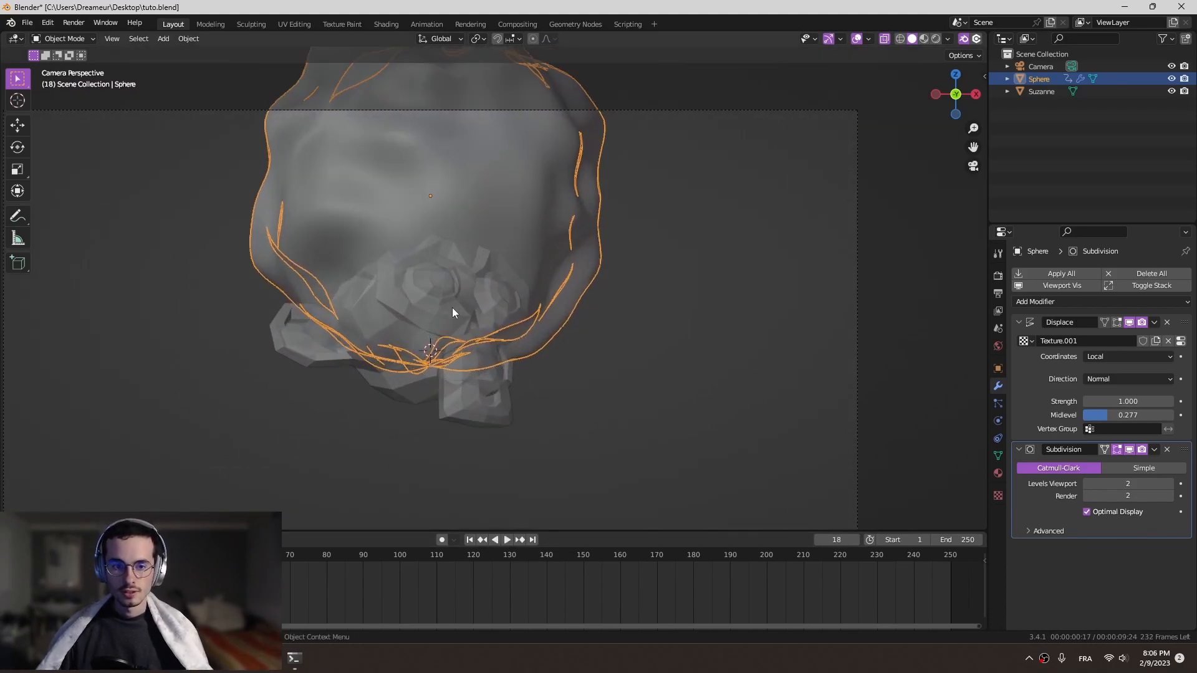
{"action": "left_click", "coordinate": [452, 306]}
{"action": "left_click", "coordinate": [699, 322]}
{"action": "left_click", "coordinate": [481, 372]}
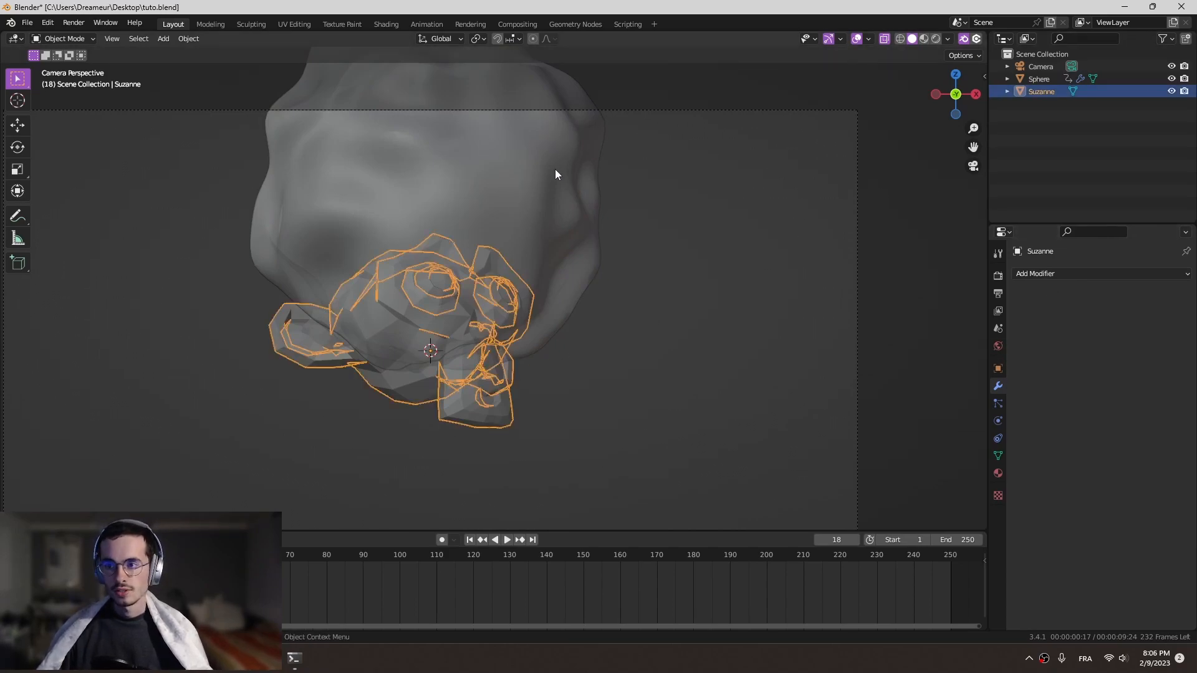
{"action": "left_click", "coordinate": [1047, 274]}
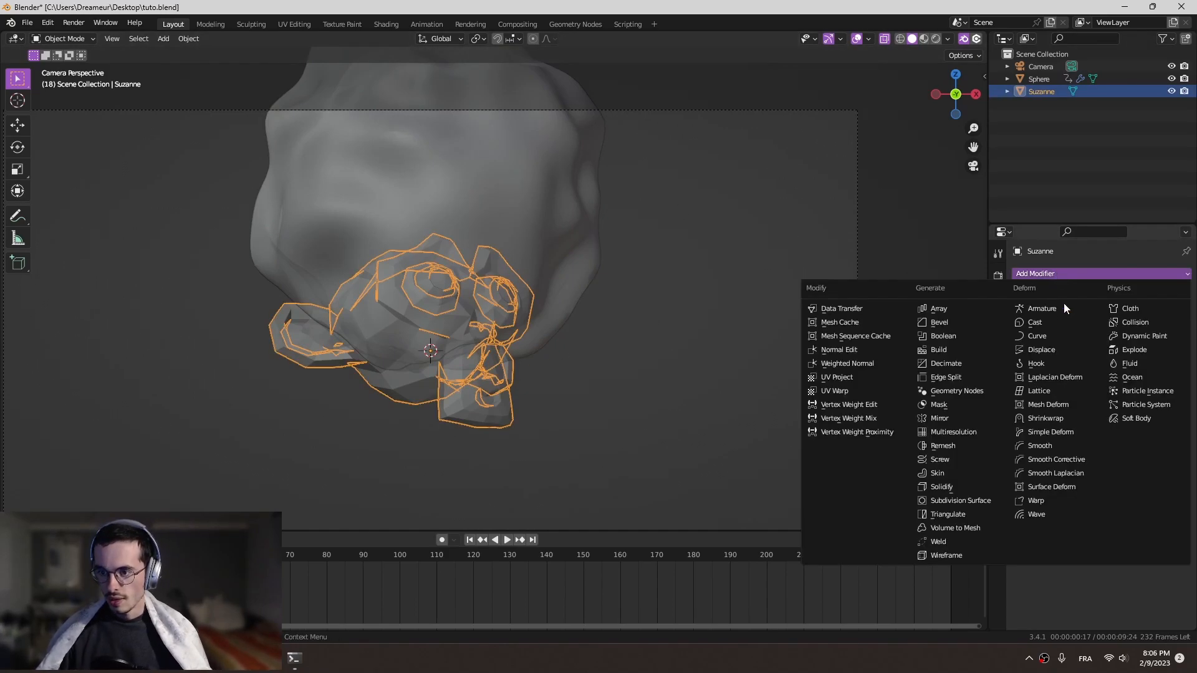
{"action": "left_click", "coordinate": [981, 336]}
{"action": "left_click", "coordinate": [1167, 371]}
{"action": "left_click", "coordinate": [555, 197]}
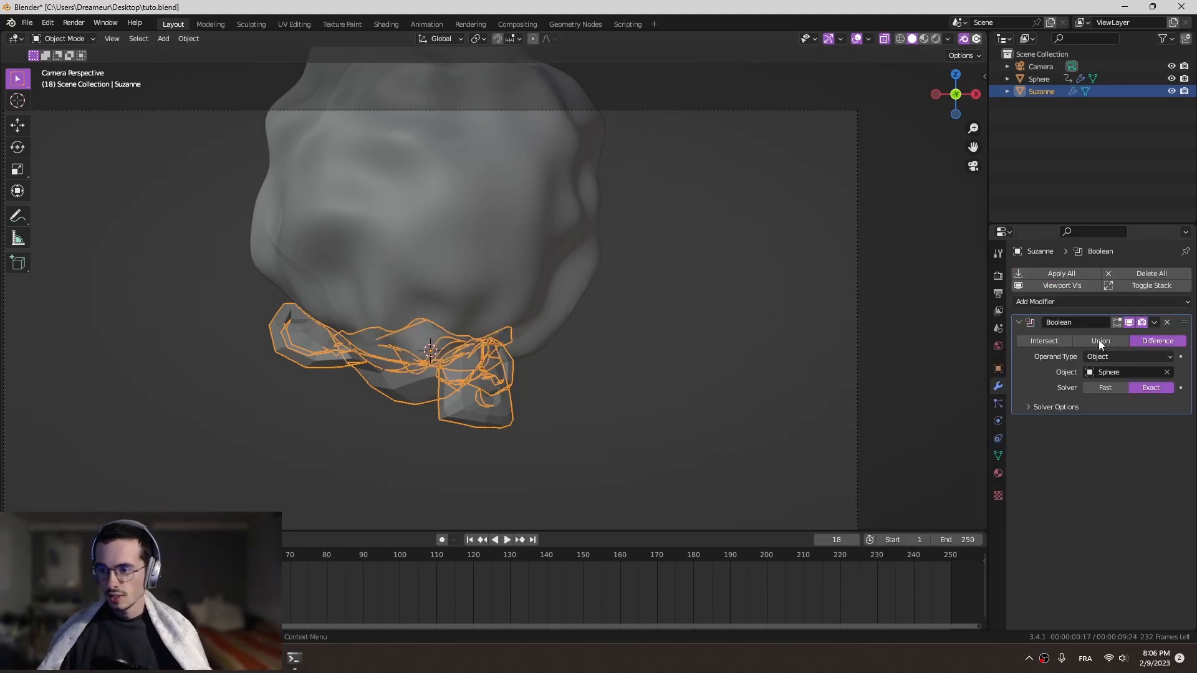
- Set the Boolean modifier's operation to Intersect and its solver to Fast
{"action": "left_click", "coordinate": [1037, 341]}
{"action": "left_click", "coordinate": [1107, 389]}
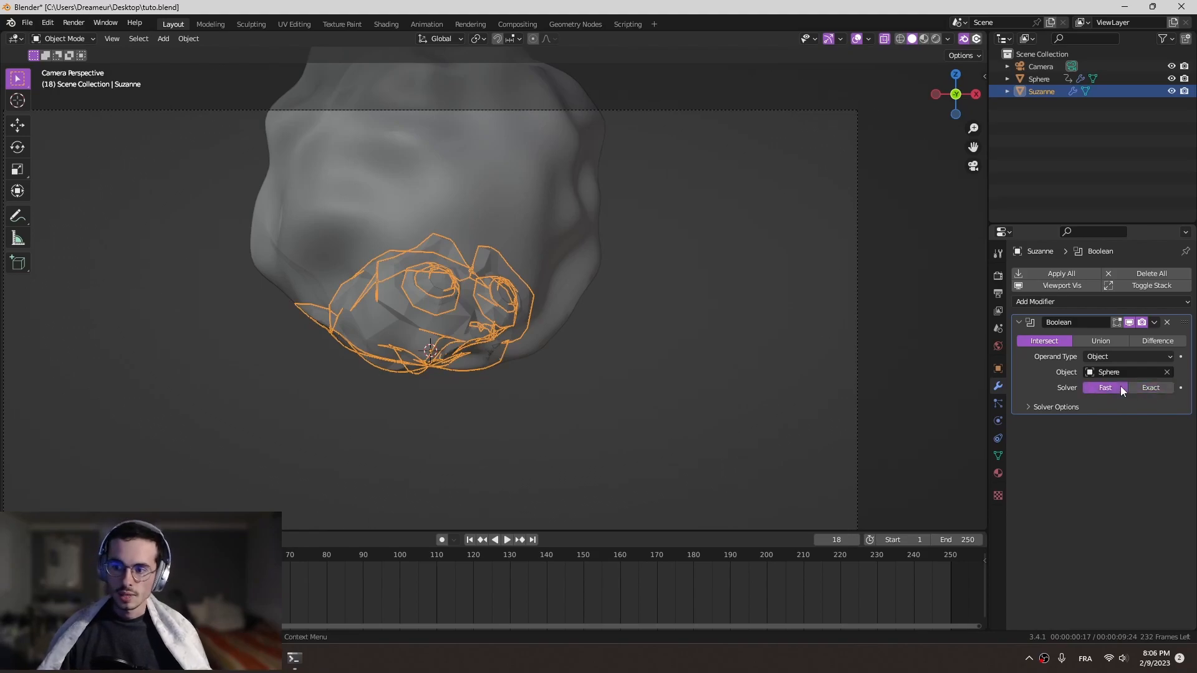
{"action": "left_click", "coordinate": [1150, 390]}
{"action": "left_click", "coordinate": [1117, 391]}
- Hide the sphere in the viewport and turn off X-ray display to expose the cut monkey head
{"action": "mouse_move", "coordinate": [544, 289]}
{"action": "middle_mouse_down"}
{"action": "mouse_move", "coordinate": [557, 300]}
{"action": "mouse_move", "coordinate": [548, 272]}
{"action": "middle_mouse_up"}
{"action": "left_click", "coordinate": [515, 193]}
{"action": "left_click", "coordinate": [1172, 80]}
{"action": "scroll", "coordinate": [567, 285], "scroll_direction": "up", "scroll_amount": 3}
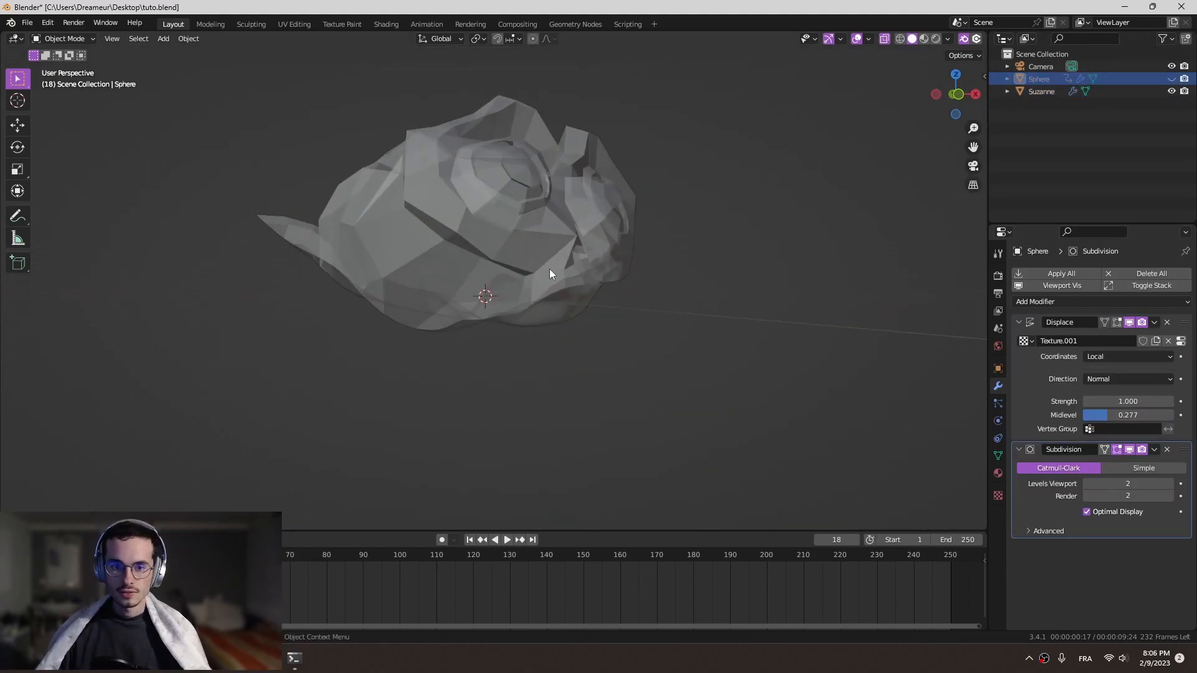
{"action": "left_click", "coordinate": [884, 39]}
{"action": "middle_click_drag", "start_coordinate": [477, 279], "coordinate": [374, 293]}
- Shade the Suzanne monkey head smooth and inspect its cut surface
{"action": "left_click", "coordinate": [501, 242]}
{"action": "right_click", "coordinate": [503, 244]}
{"action": "left_click", "coordinate": [504, 244]}
{"action": "middle_click_drag", "start_coordinate": [519, 263], "coordinate": [404, 347]}
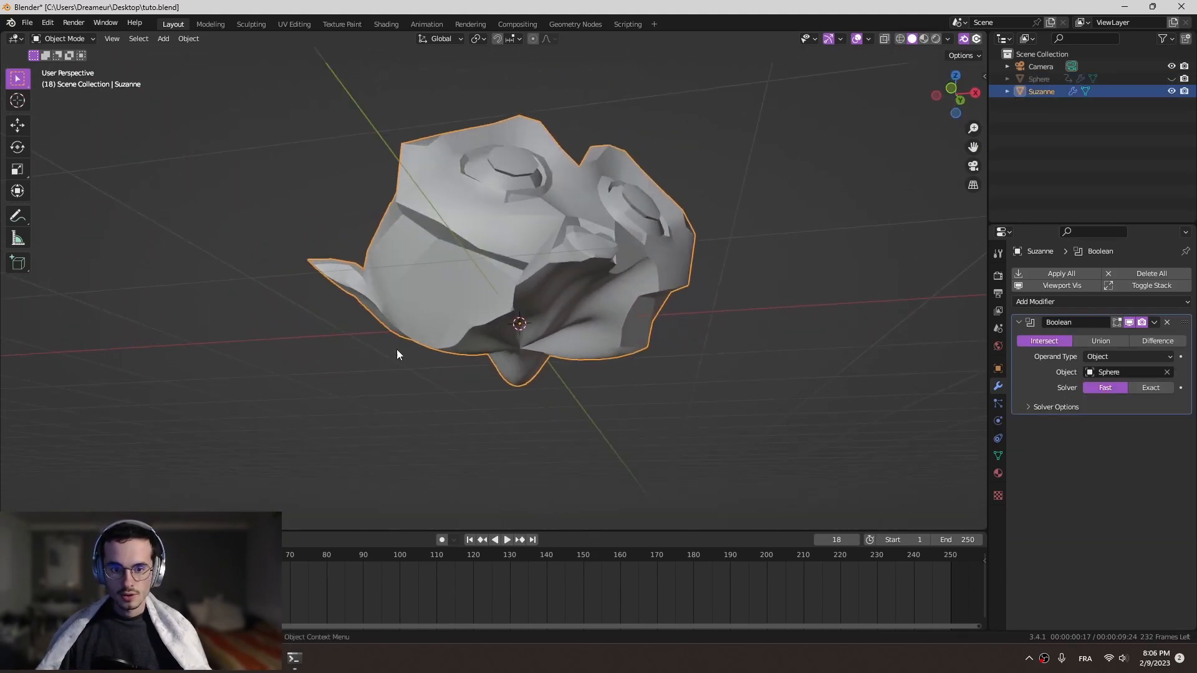
{"action": "middle_click_drag", "start_coordinate": [524, 291], "coordinate": [638, 274]}
{"action": "key", "text": "KP_0"}
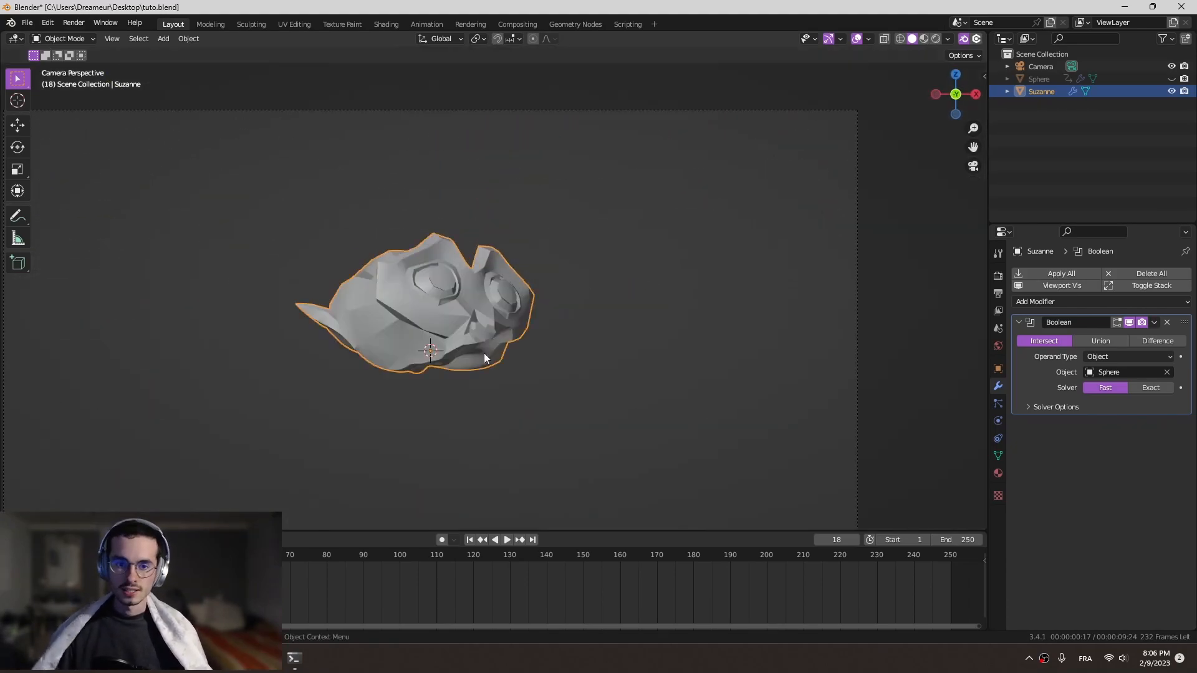
- Unhide the sphere in the viewport, play the animation and set the timeline back to frame 2
{"action": "left_click", "coordinate": [1171, 78]}
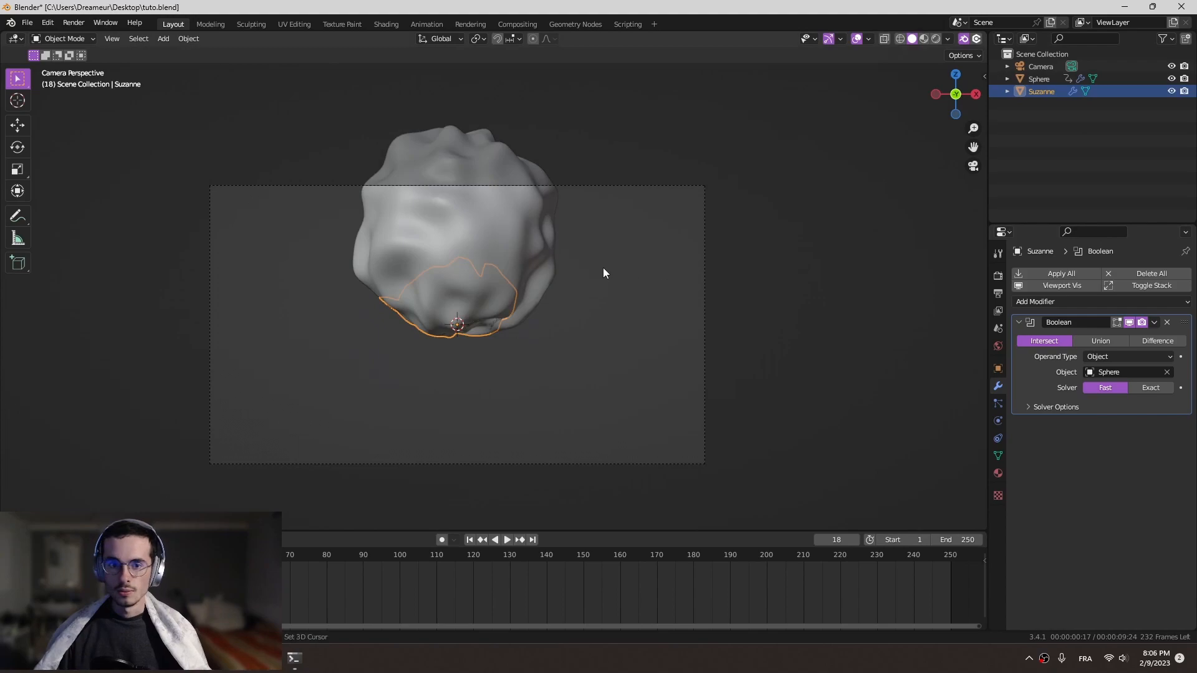
{"action": "middle_click_drag", "start_coordinate": [603, 267], "coordinate": [780, 259], "text": "shift"}
{"action": "key", "text": "space"}
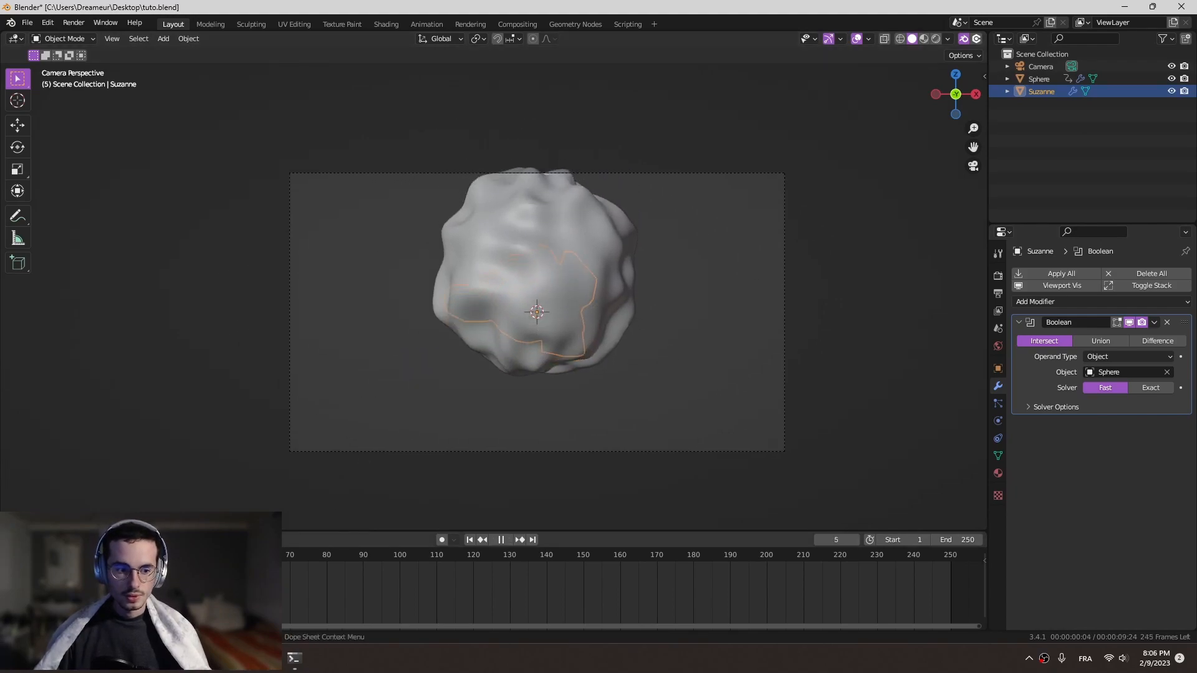
{"action": "left_click_drag", "start_coordinate": [129, 555], "coordinate": [41, 555]}
- Duplicate the sphere and the Suzanne monkey head together, leaving the copies in place
{"action": "left_click_drag", "start_coordinate": [625, 399], "coordinate": [542, 288]}
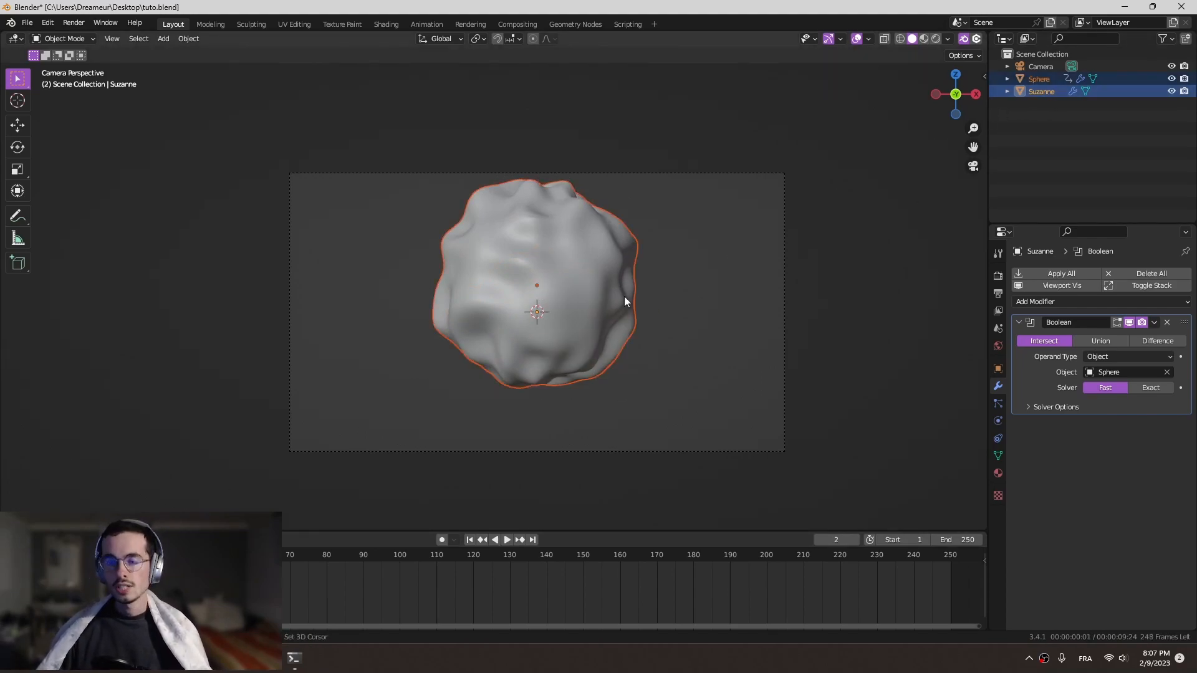
{"action": "key", "text": "shift+d"}
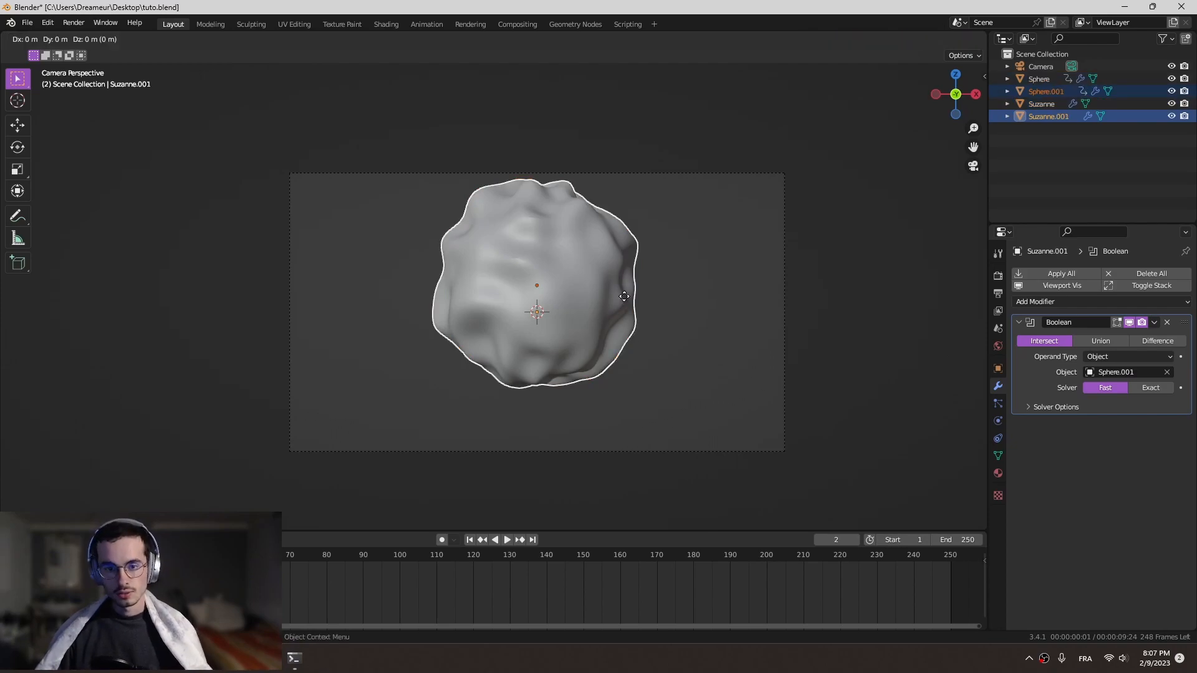
{"action": "right_click", "coordinate": [625, 296]}
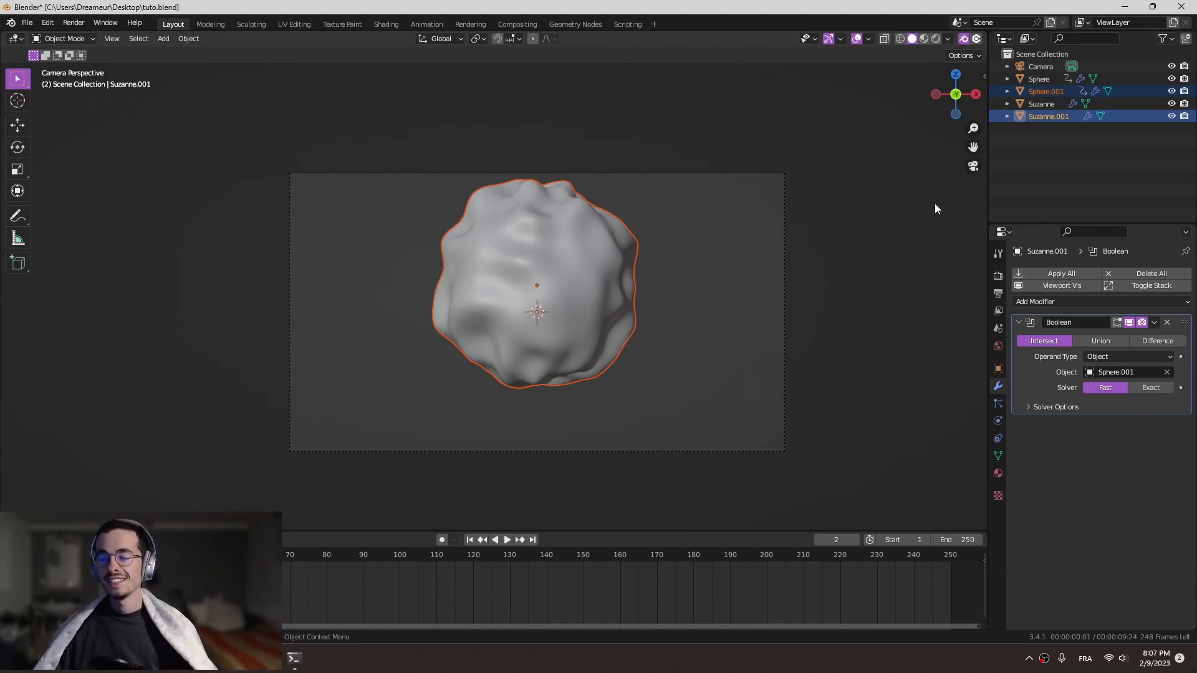
- Move the duplicated sphere and Suzanne head into a new collection named 2
{"action": "key", "text": "m"}
{"action": "left_click", "coordinate": [479, 198]}
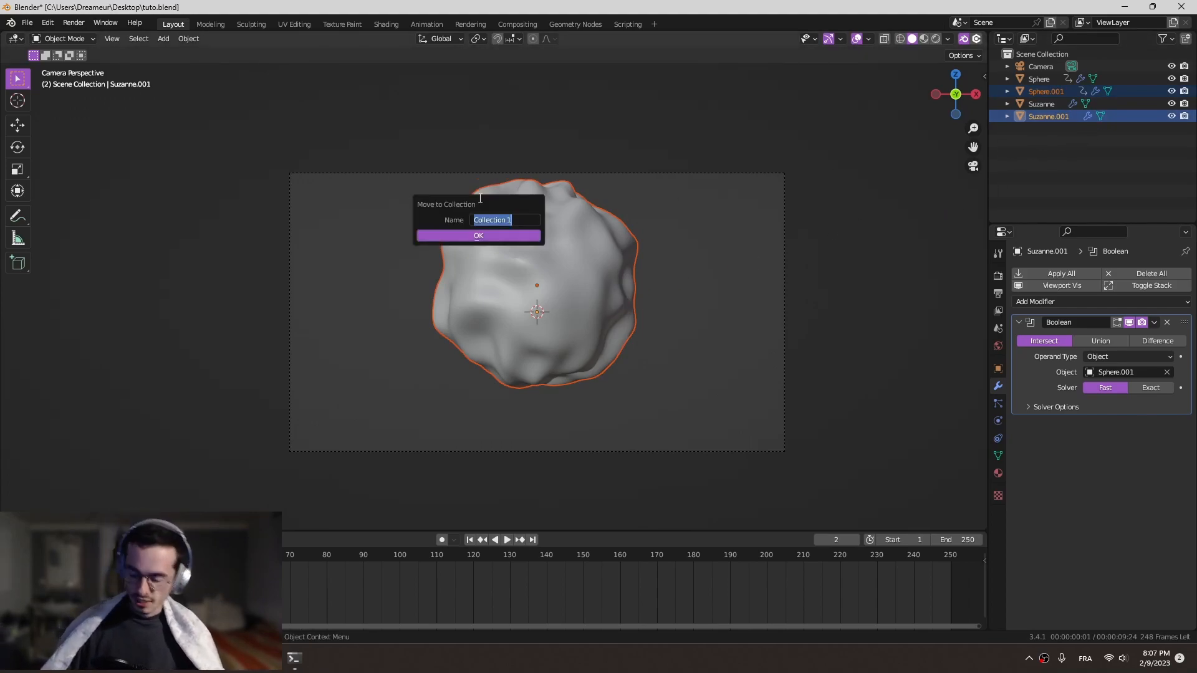
{"action": "type", "text": "2"}
{"action": "key", "text": "Return"}
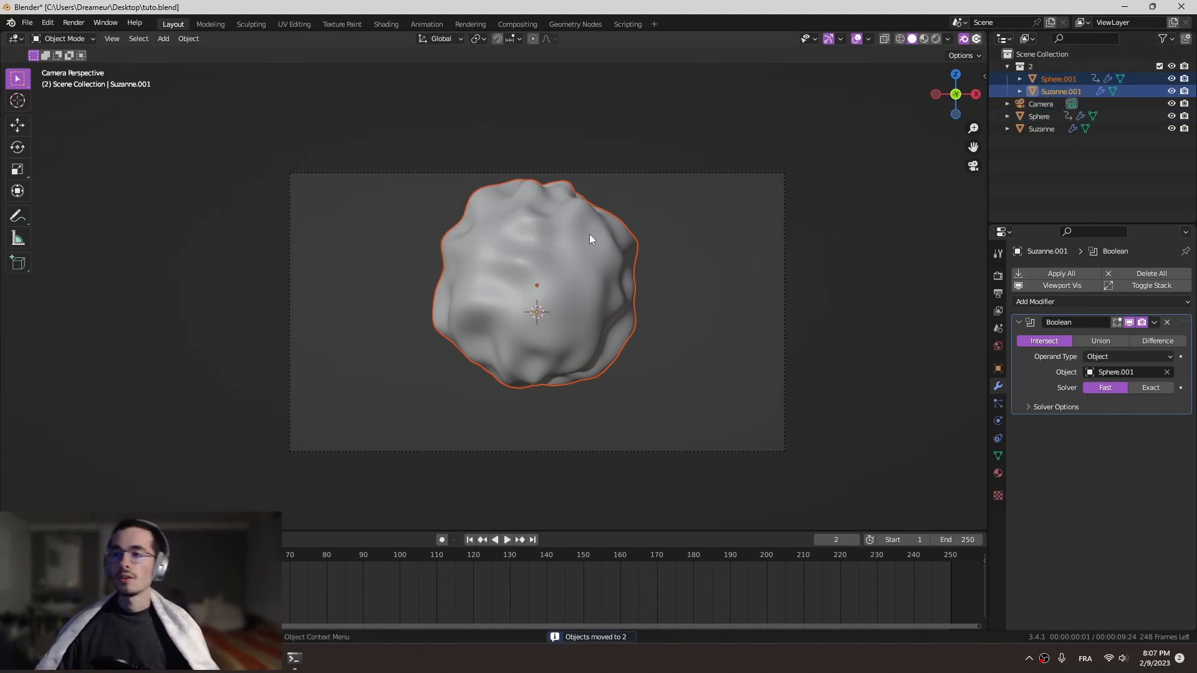
- Hide the original sphere, the original Suzanne and the sphere copy, leaving only the Suzanne copy visible
{"action": "left_click", "coordinate": [1067, 79]}
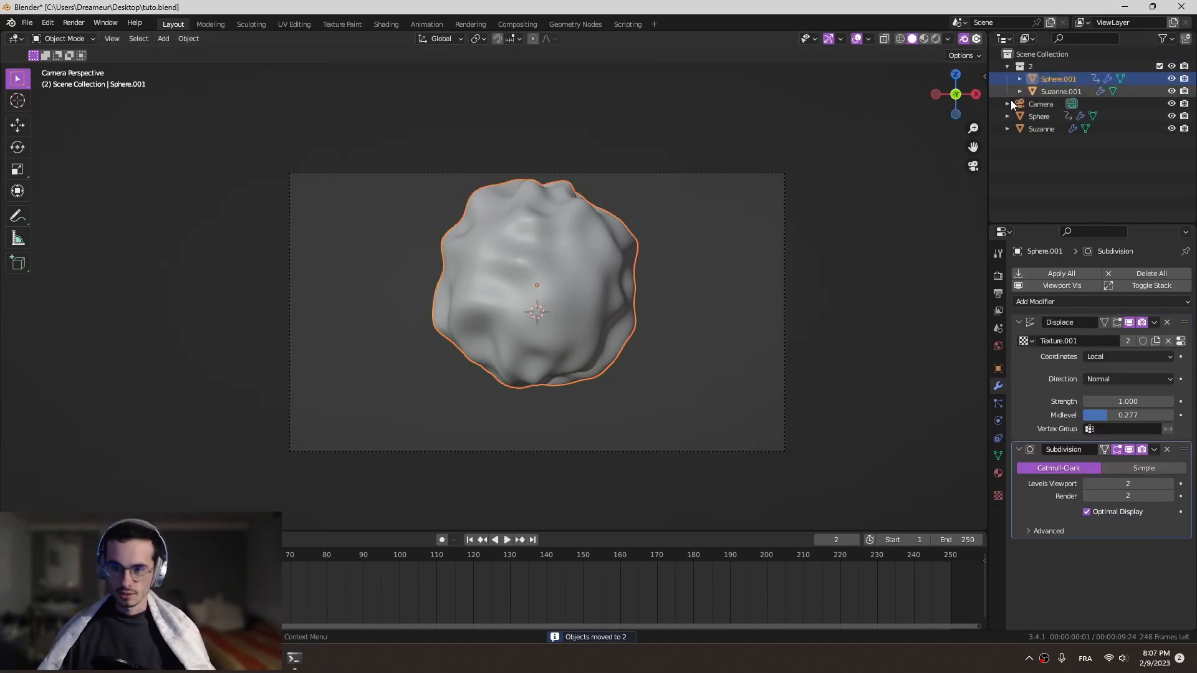
{"action": "left_click", "coordinate": [1054, 91]}
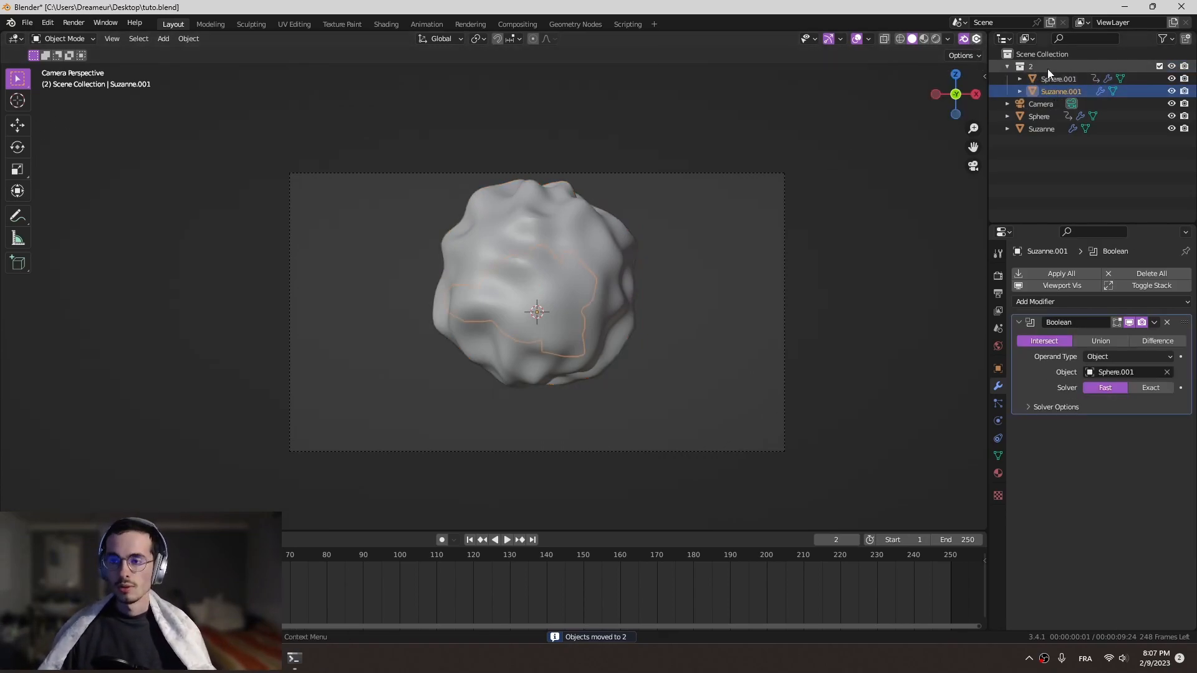
{"action": "left_click_drag", "start_coordinate": [1171, 117], "coordinate": [1171, 129]}
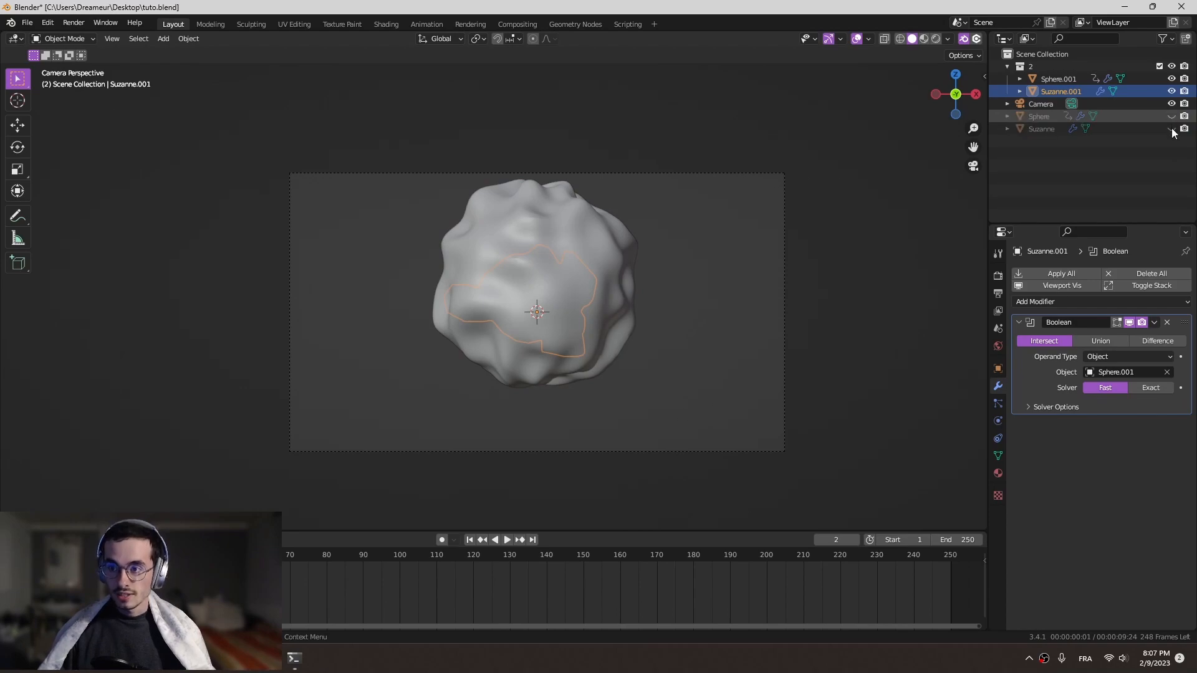
{"action": "left_click", "coordinate": [1172, 91]}
{"action": "left_click", "coordinate": [1172, 79]}
{"action": "left_click", "coordinate": [1172, 91]}
{"action": "middle_click_drag", "start_coordinate": [594, 270], "coordinate": [578, 247]}
{"action": "scroll", "coordinate": [614, 280], "scroll_direction": "up", "scroll_amount": 5}
{"action": "middle_click_drag", "start_coordinate": [578, 248], "coordinate": [610, 245]}
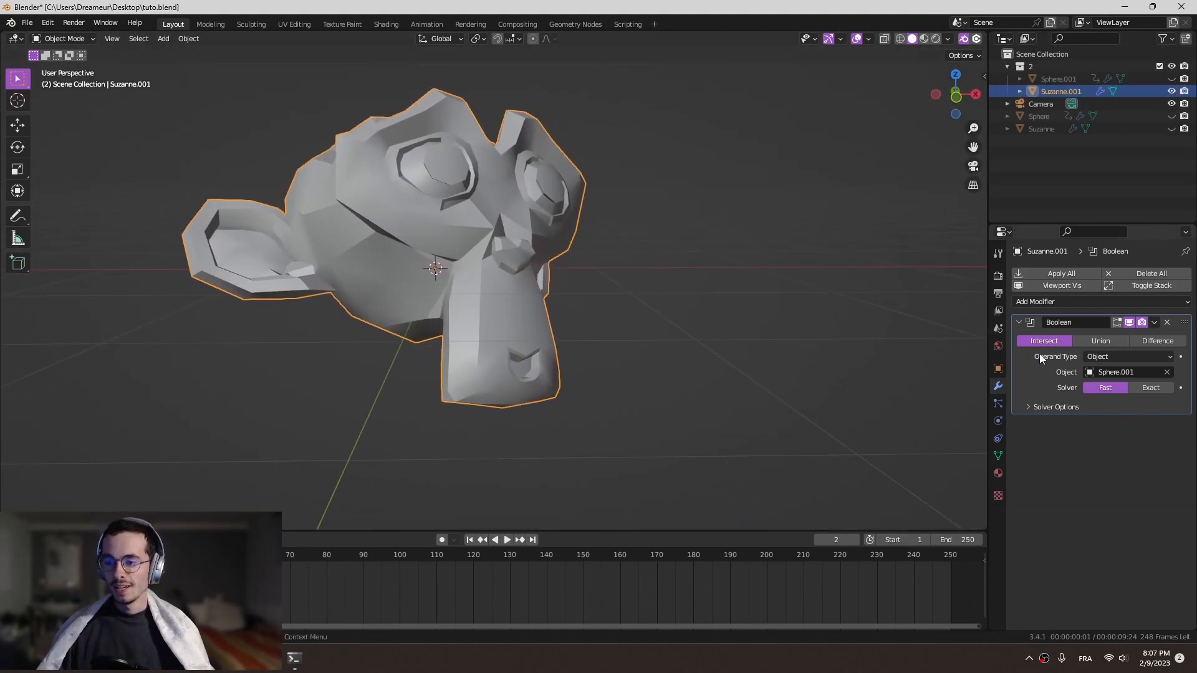
- Duplicate the Boolean modifier on the Suzanne copy
{"action": "left_click", "coordinate": [1156, 323]}
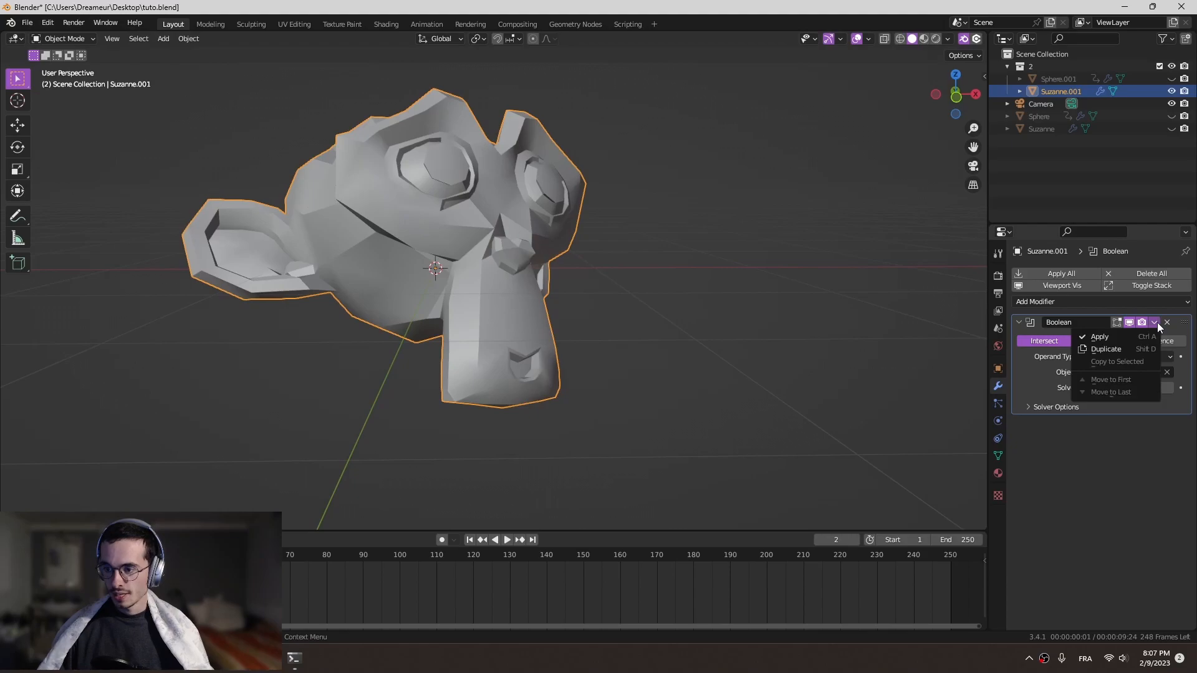
{"action": "left_click", "coordinate": [1137, 350]}
{"action": "key", "text": "KP_0"}
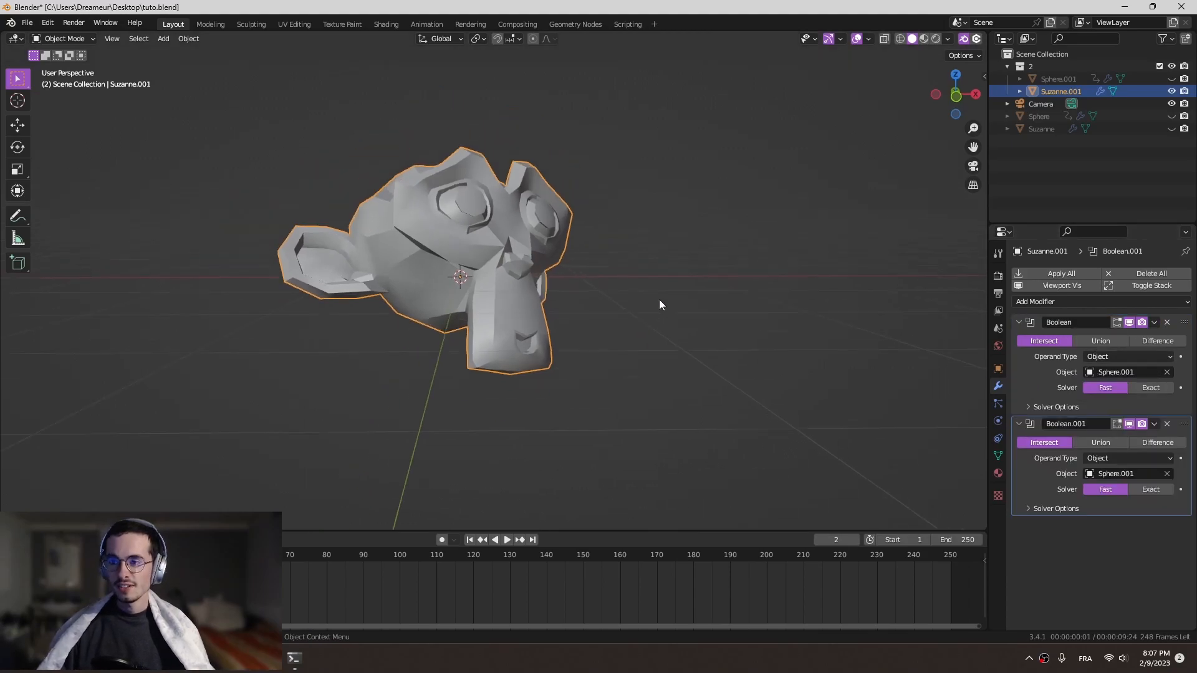
- Unhide and select the sphere copy, and collapse its Displace and Subdivision modifiers
{"action": "left_click", "coordinate": [1171, 78]}
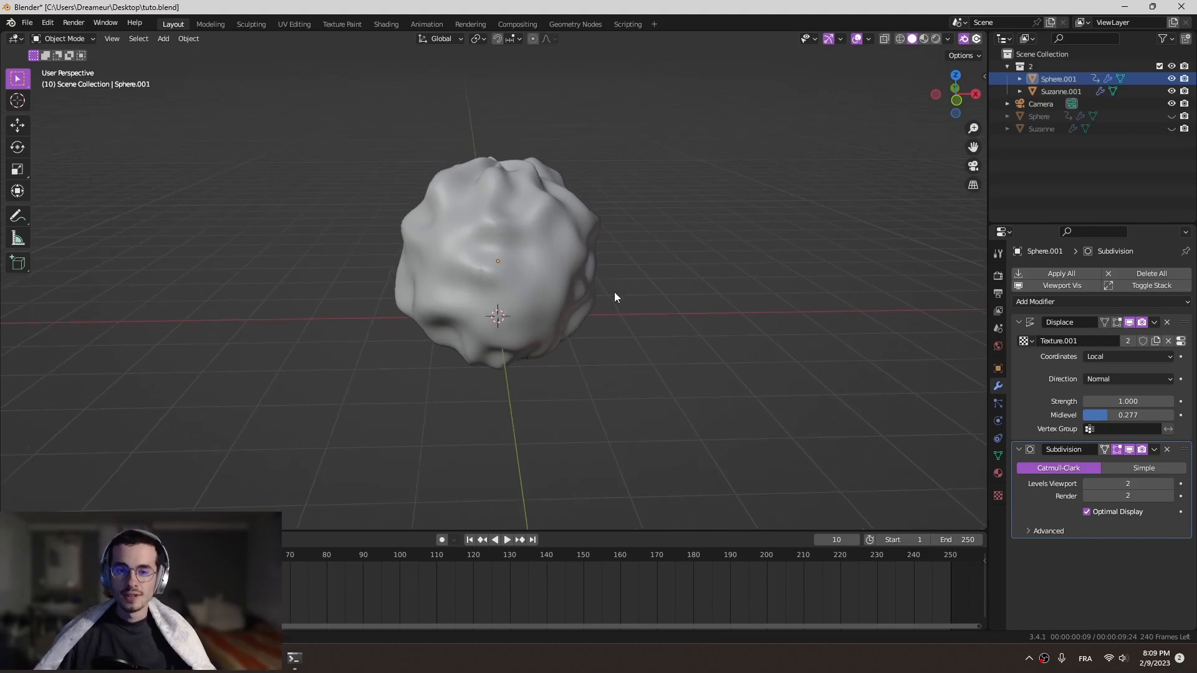
{"action": "scroll", "coordinate": [609, 291], "scroll_direction": "up", "scroll_amount": 3}
{"action": "middle_click_drag", "start_coordinate": [622, 272], "coordinate": [649, 256]}
{"action": "left_click", "coordinate": [650, 256]}
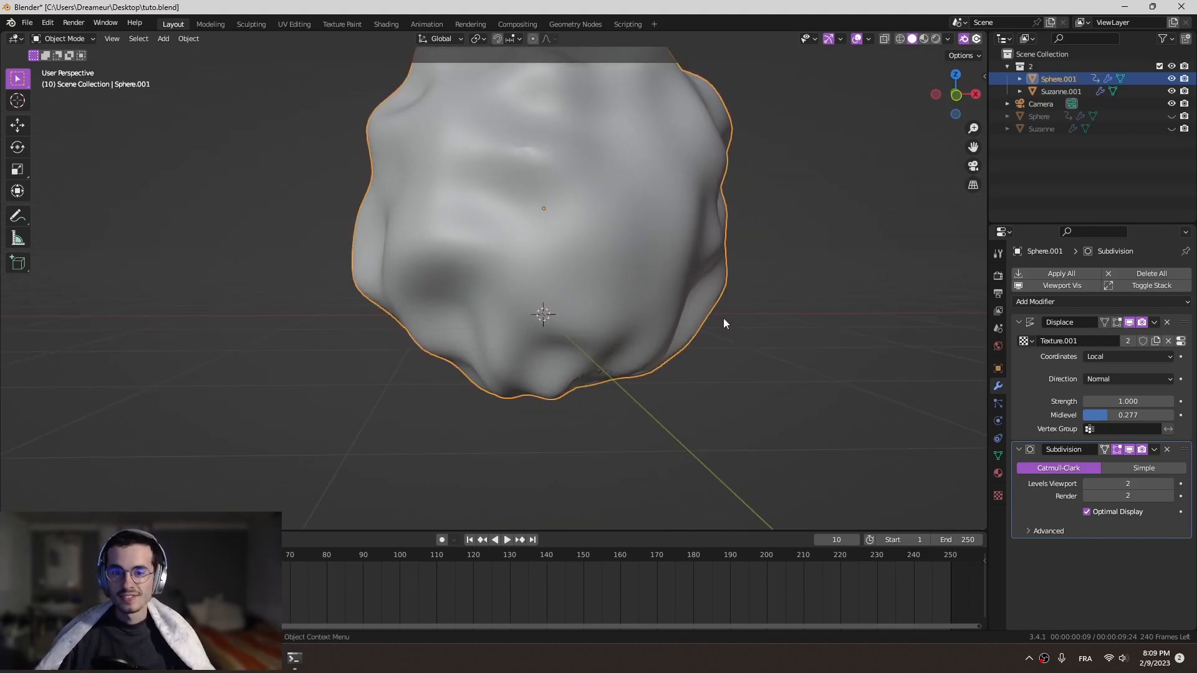
{"action": "left_click", "coordinate": [1023, 322]}
{"action": "left_click", "coordinate": [1019, 337]}
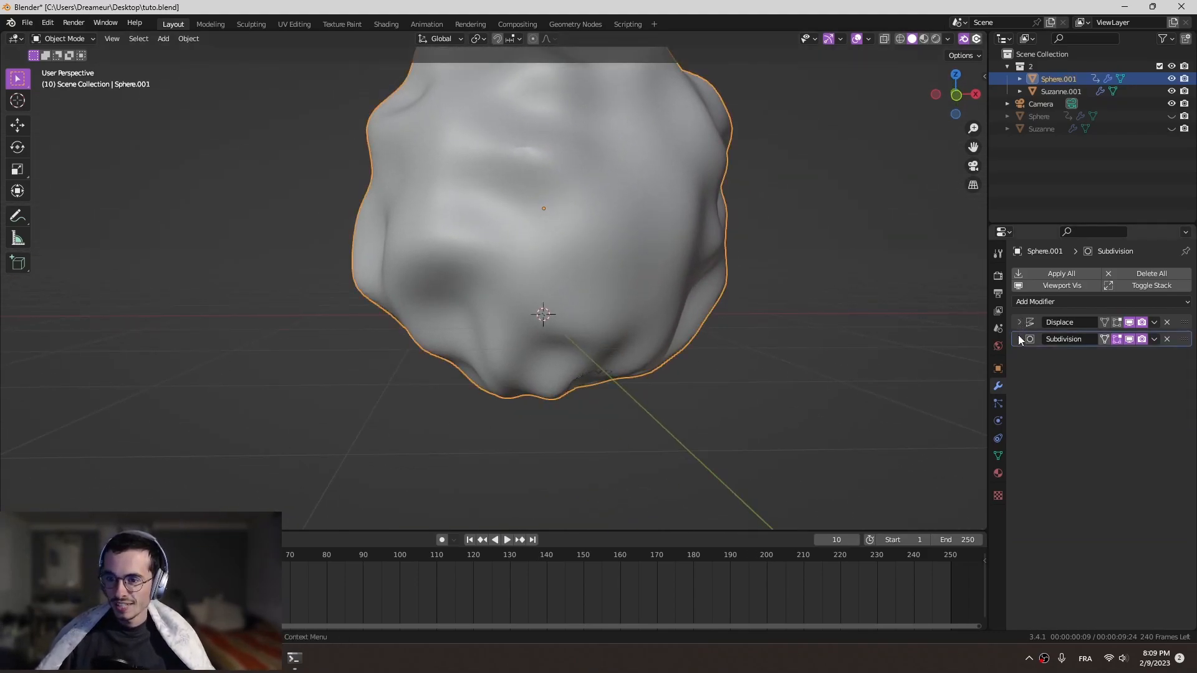
- Hide the sphere copy again and keep the Suzanne copy visible
{"action": "left_click", "coordinate": [1172, 91]}
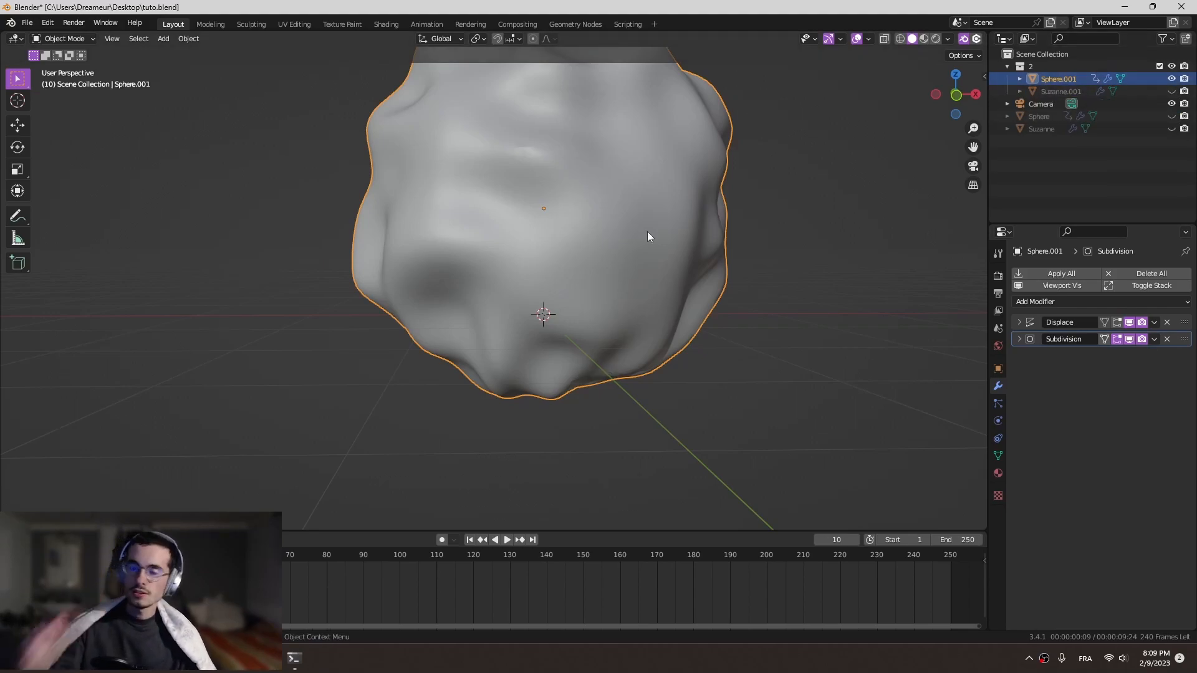
{"action": "left_click", "coordinate": [1172, 79]}
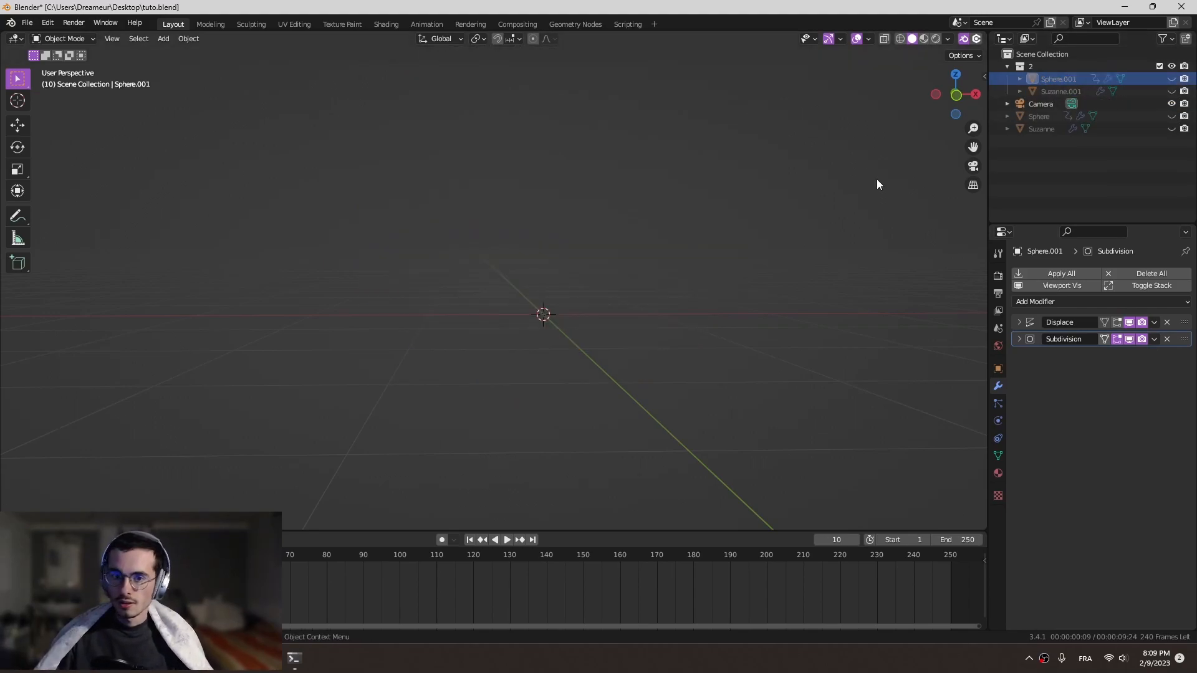
{"action": "left_click", "coordinate": [1172, 92]}
{"action": "middle_click_drag", "start_coordinate": [465, 294], "coordinate": [2, 215]}
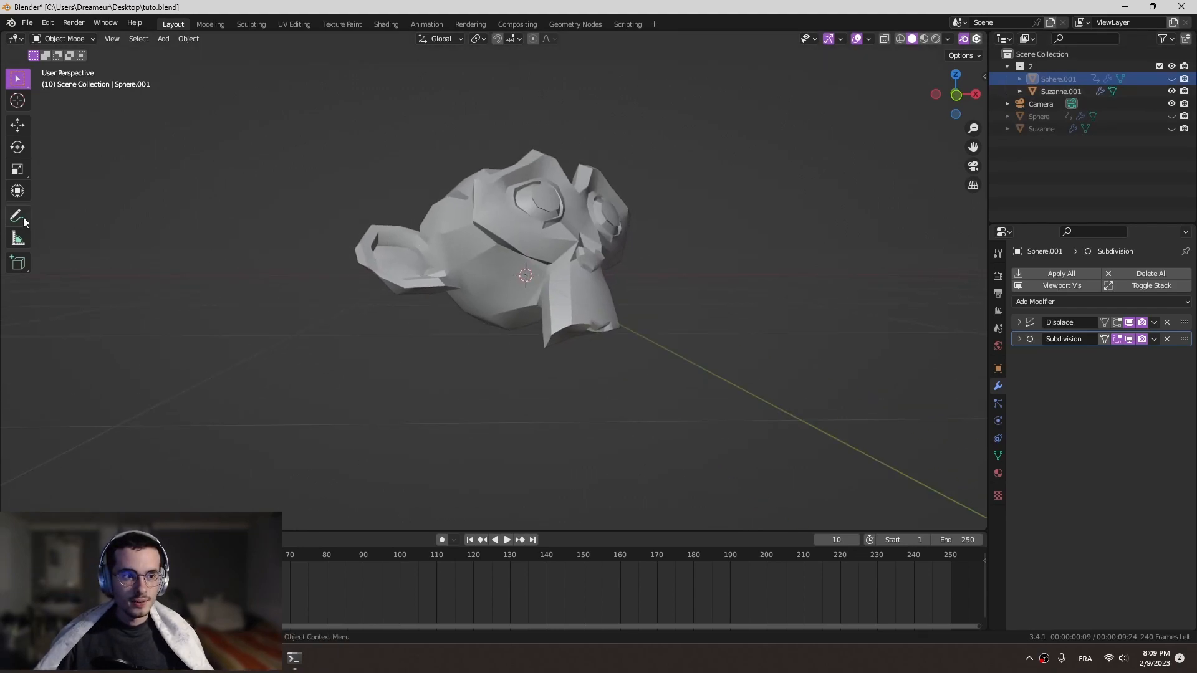
- Annotate the lower part of the monkey head in front view with two parallel lines, a vertical arrow and a wavy outline
{"action": "left_click", "coordinate": [17, 216]}
{"action": "scroll", "coordinate": [533, 326], "scroll_direction": "up", "scroll_amount": 2}
{"action": "key", "text": "KP_1"}
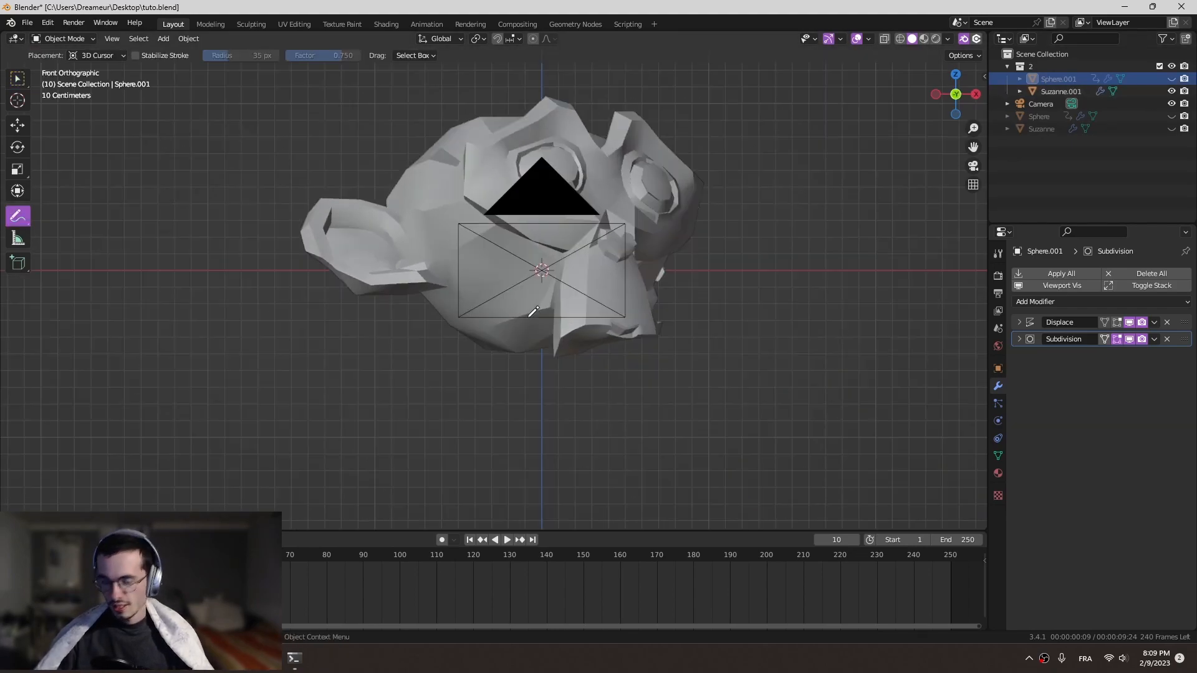
{"action": "scroll", "coordinate": [542, 317], "scroll_direction": "up", "scroll_amount": 1}
{"action": "left_click_drag", "start_coordinate": [390, 338], "coordinate": [741, 328]}
{"action": "left_click_drag", "start_coordinate": [352, 365], "coordinate": [738, 336]}
{"action": "mouse_move", "coordinate": [755, 320]}
{"action": "middle_mouse_down"}
{"action": "mouse_move", "coordinate": [727, 340]}
{"action": "mouse_move", "coordinate": [735, 296]}
{"action": "middle_mouse_up"}
{"action": "left_click_drag", "start_coordinate": [735, 297], "coordinate": [736, 297]}
{"action": "middle_click_drag", "start_coordinate": [759, 323], "coordinate": [718, 319]}
{"action": "mouse_move", "coordinate": [463, 329]}
{"action": "left_mouse_down"}
{"action": "mouse_move", "coordinate": [548, 346]}
{"action": "mouse_move", "coordinate": [727, 321]}
{"action": "mouse_move", "coordinate": [811, 339]}
{"action": "left_mouse_up"}
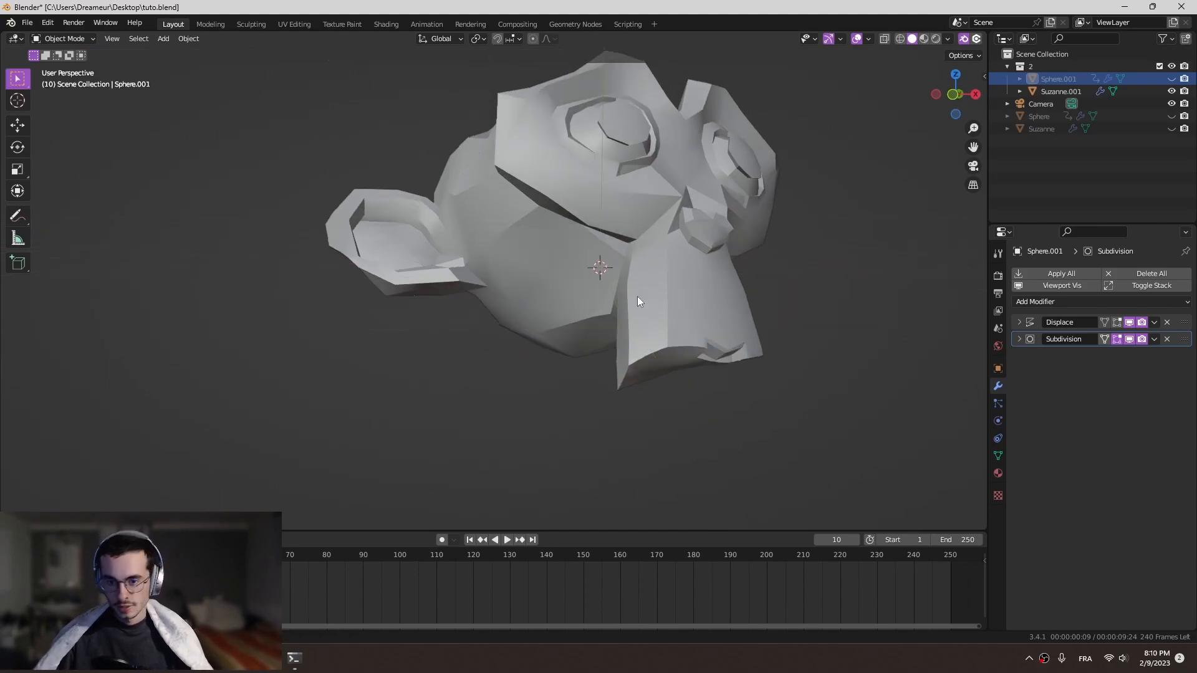
- Unhide the sphere copy and select it in the viewport
{"action": "mouse_move", "coordinate": [637, 297]}
{"action": "middle_mouse_down"}
{"action": "mouse_move", "coordinate": [722, 313]}
{"action": "mouse_move", "coordinate": [651, 288]}
{"action": "middle_mouse_up"}
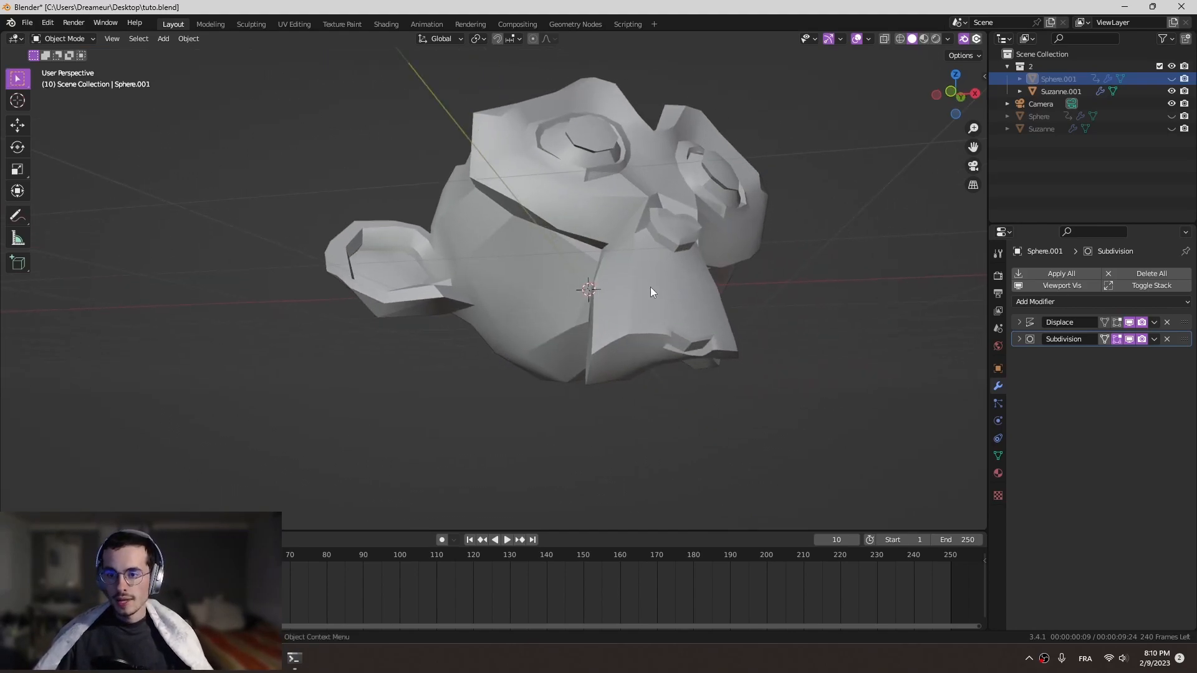
{"action": "left_click", "coordinate": [646, 285]}
{"action": "key", "text": "KP_1"}
{"action": "left_click", "coordinate": [1172, 79]}
{"action": "left_click", "coordinate": [717, 200]}
{"action": "middle_click_drag", "start_coordinate": [712, 221], "coordinate": [926, 335]}
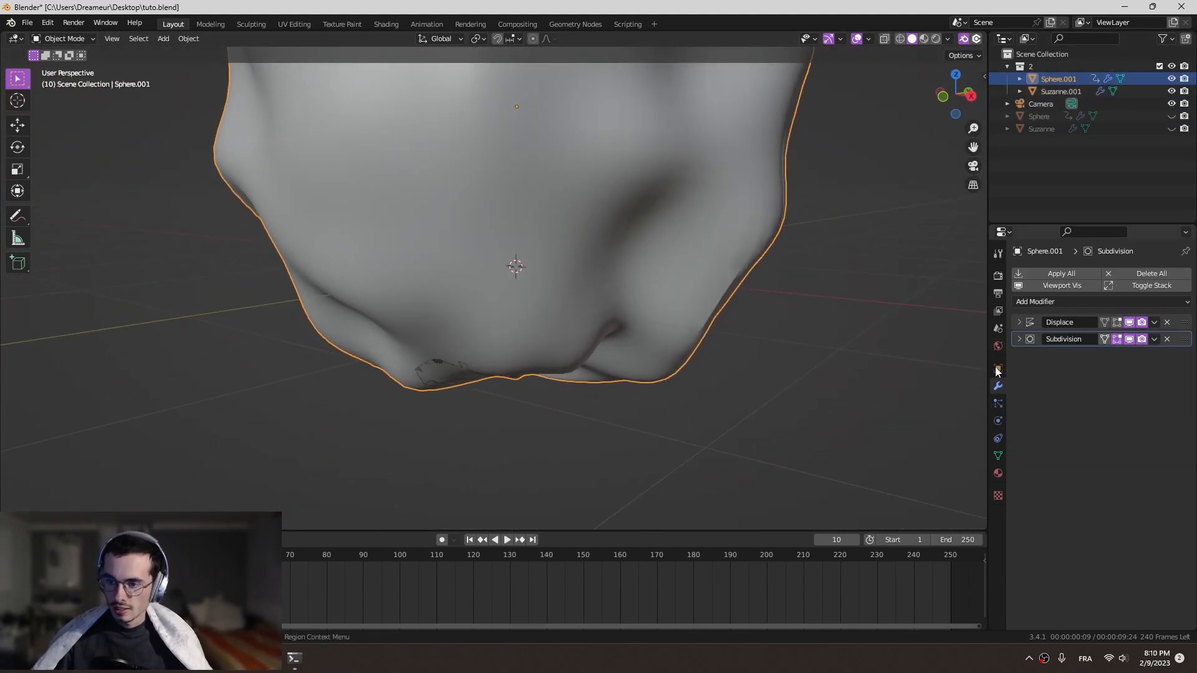
{"action": "scroll", "coordinate": [736, 282], "scroll_direction": "down", "scroll_amount": 3}
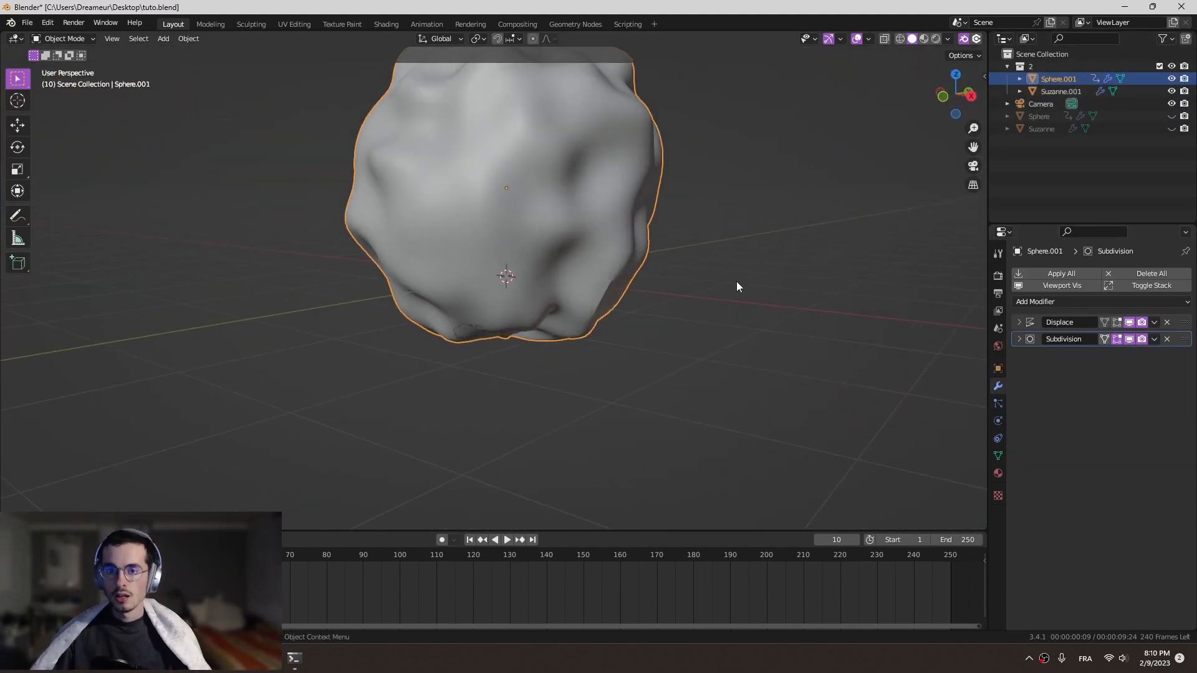
- Set the sphere copy's delta location Z to -0.05 m
{"action": "left_click", "coordinate": [998, 369]}
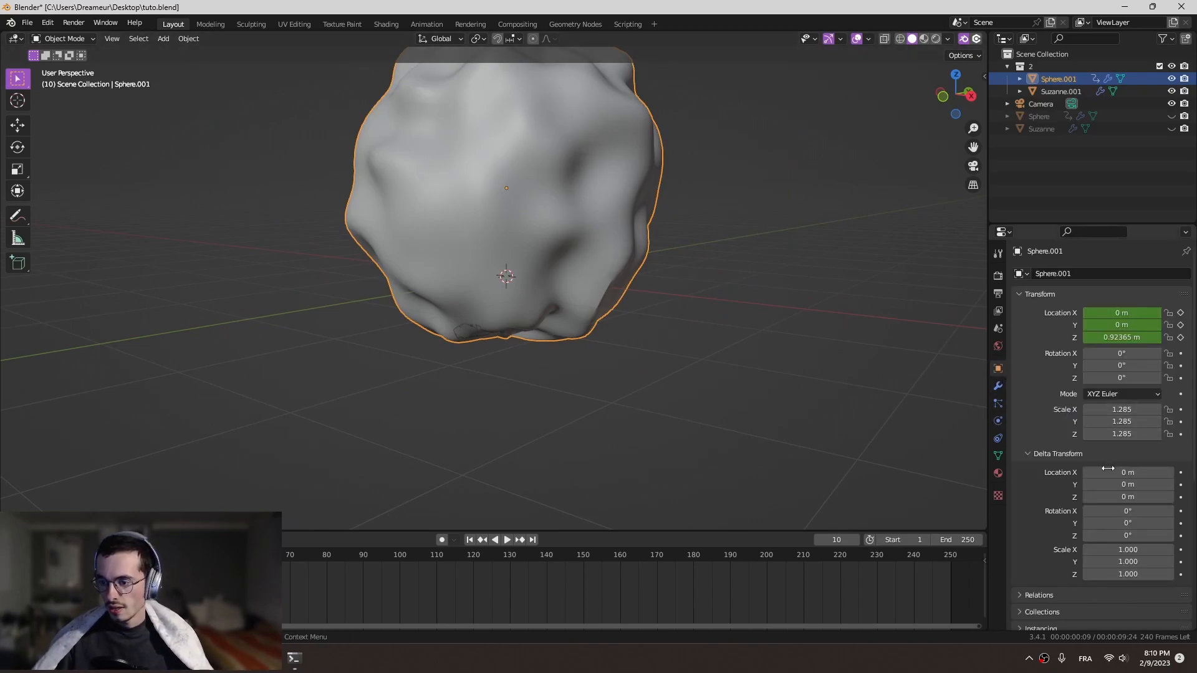
{"action": "left_click", "coordinate": [1036, 454]}
{"action": "left_click", "coordinate": [1036, 454]}
{"action": "left_click", "coordinate": [1129, 497]}
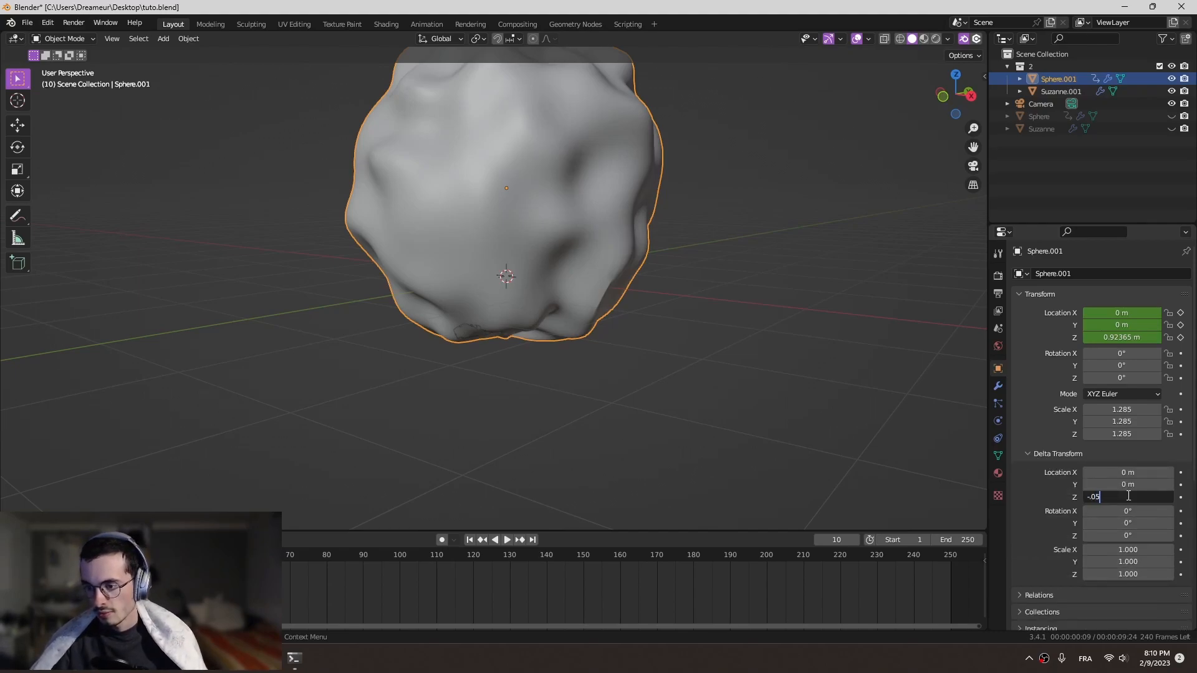
{"action": "type", "text": "-.05"}
{"action": "key", "text": "Return"}
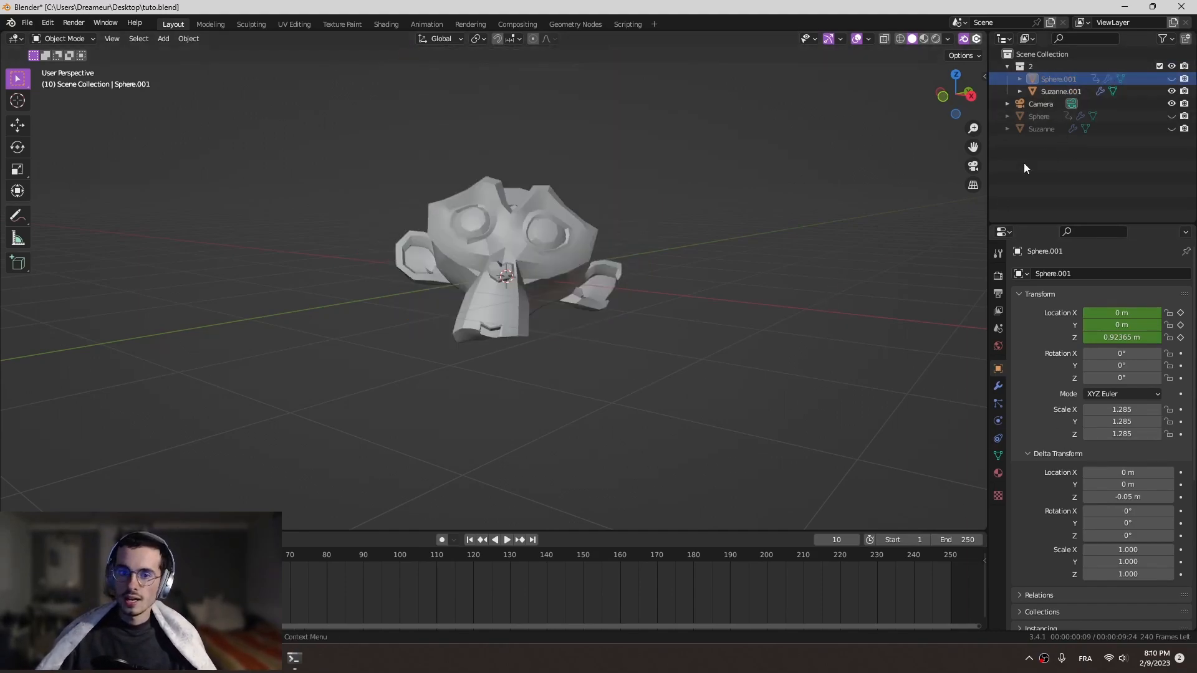
- Hide the sphere copy and select the Suzanne copy
{"action": "left_click", "coordinate": [491, 271]}
{"action": "middle_click_drag", "start_coordinate": [552, 257], "coordinate": [1095, 275]}
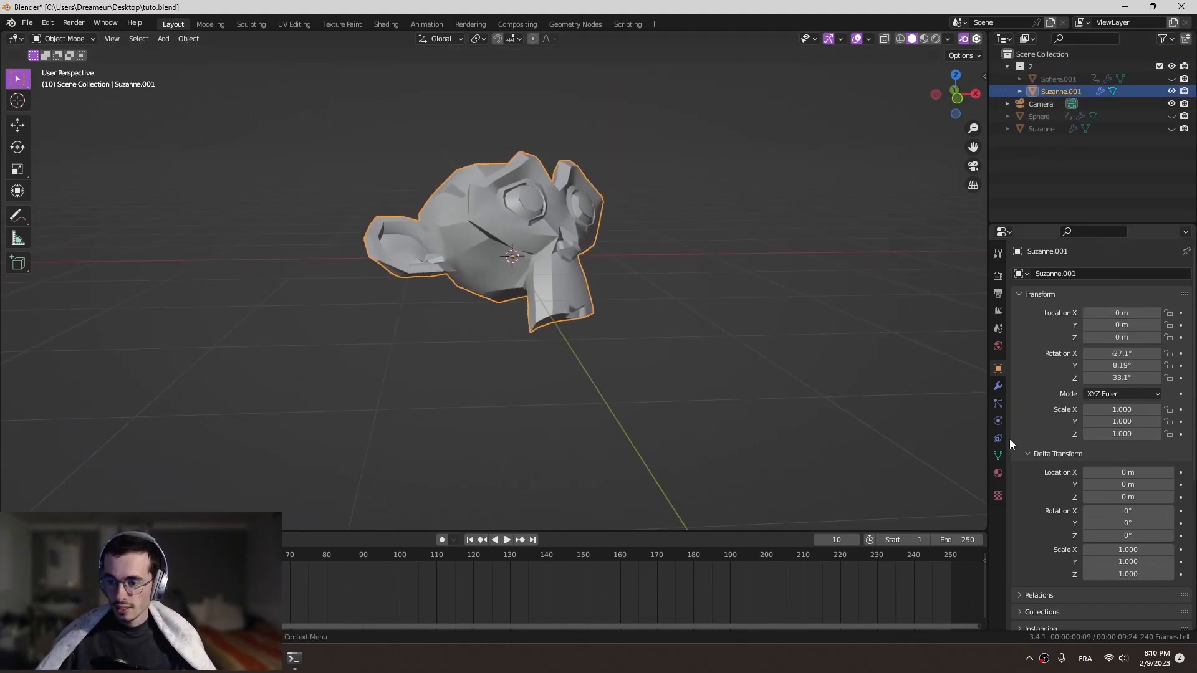
{"action": "middle_click_drag", "start_coordinate": [672, 207], "coordinate": [698, 315], "text": "shift"}
{"action": "scroll", "coordinate": [698, 315], "scroll_direction": "up", "scroll_amount": 2}
{"action": "middle_click_drag", "start_coordinate": [851, 304], "coordinate": [820, 278], "text": "shift"}
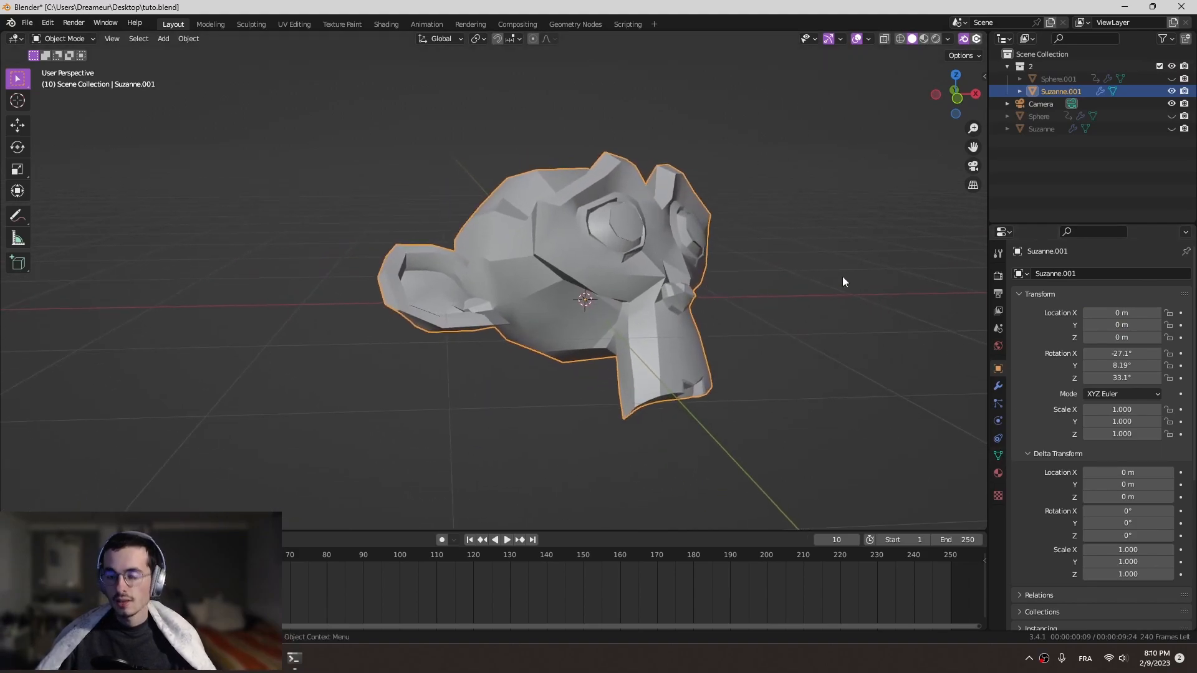
- Duplicate the Suzanne copy's Boolean modifier, setting the duplicate to Difference with the original Sphere as its object
{"action": "left_click", "coordinate": [999, 386]}
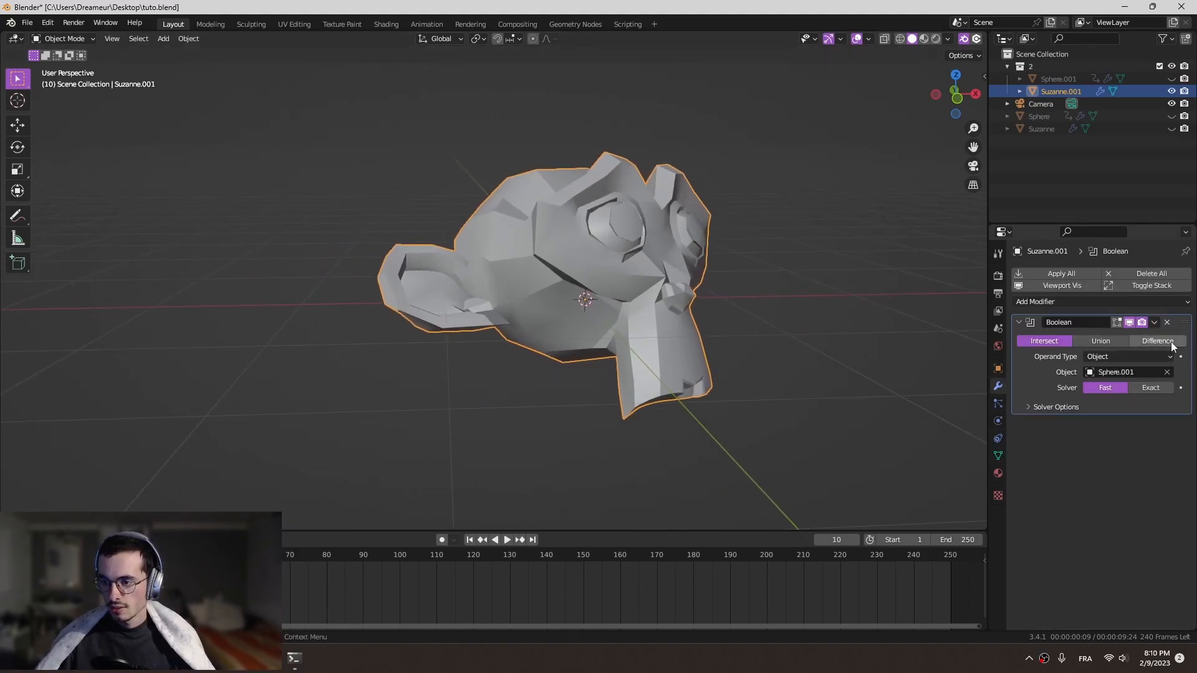
{"action": "left_click", "coordinate": [1153, 322]}
{"action": "left_click", "coordinate": [1147, 378]}
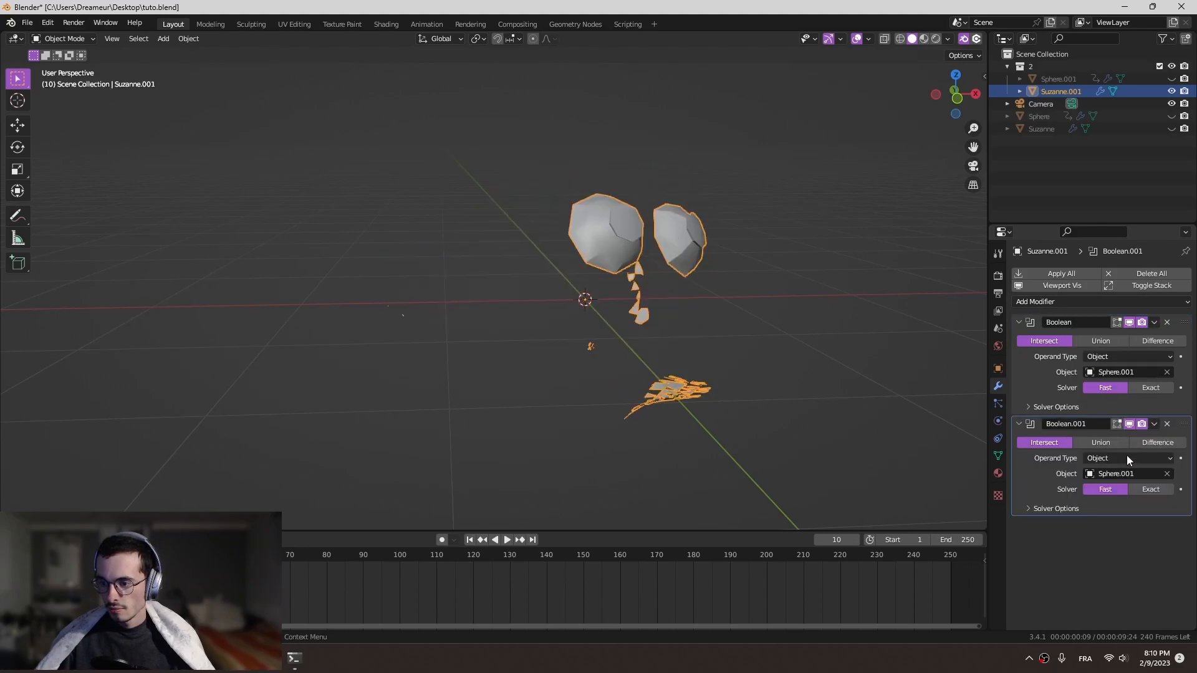
{"action": "left_click", "coordinate": [1160, 443]}
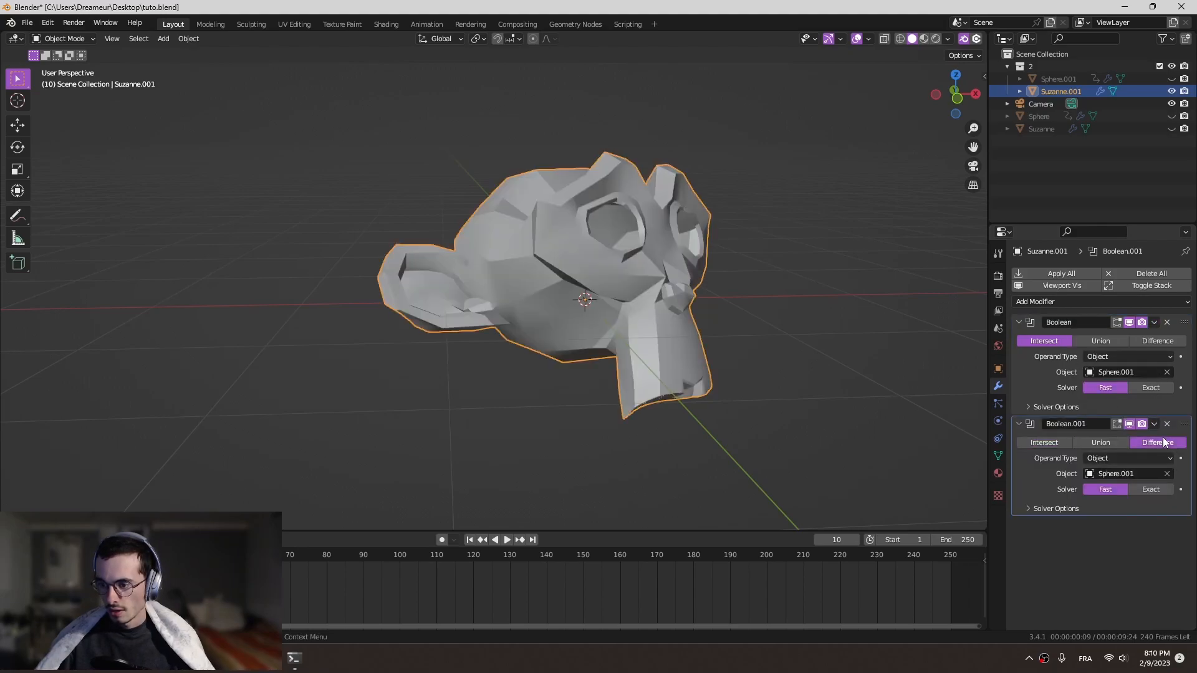
{"action": "left_click", "coordinate": [1167, 475]}
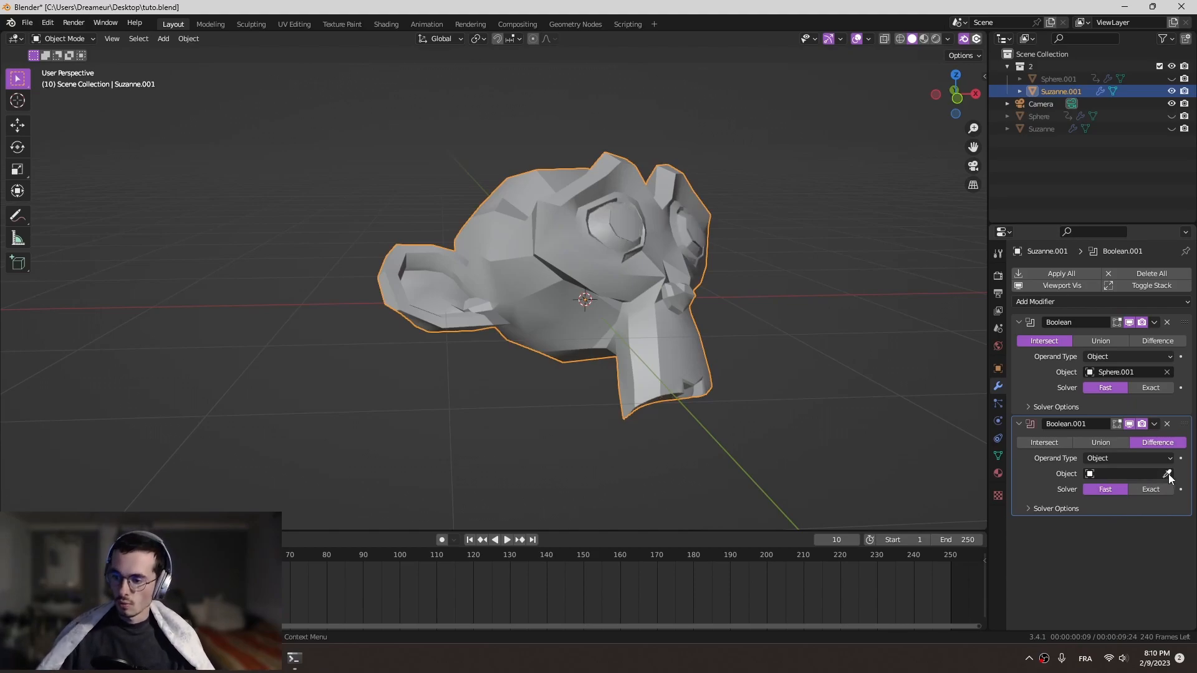
{"action": "left_click", "coordinate": [1167, 474]}
{"action": "left_click", "coordinate": [1051, 114]}
- Examine the cut strip from several angles while playing and scrubbing the animation, ending at frame 24
{"action": "middle_click_drag", "start_coordinate": [850, 310], "coordinate": [723, 362]}
{"action": "scroll", "coordinate": [664, 396], "scroll_direction": "up", "scroll_amount": 2}
{"action": "middle_click_drag", "start_coordinate": [664, 395], "coordinate": [703, 348]}
{"action": "scroll", "coordinate": [750, 405], "scroll_direction": "up", "scroll_amount": 4}
{"action": "scroll", "coordinate": [744, 402], "scroll_direction": "down", "scroll_amount": 3}
{"action": "middle_click_drag", "start_coordinate": [743, 401], "coordinate": [673, 349]}
{"action": "left_click_drag", "start_coordinate": [69, 555], "coordinate": [125, 555]}
{"action": "scroll", "coordinate": [476, 290], "scroll_direction": "down", "scroll_amount": 3}
{"action": "middle_click_drag", "start_coordinate": [498, 204], "coordinate": [497, 365], "text": "shift"}
{"action": "mouse_move", "coordinate": [122, 555]}
{"action": "left_mouse_down"}
{"action": "mouse_move", "coordinate": [99, 555]}
{"action": "mouse_move", "coordinate": [128, 555]}
{"action": "left_mouse_up"}
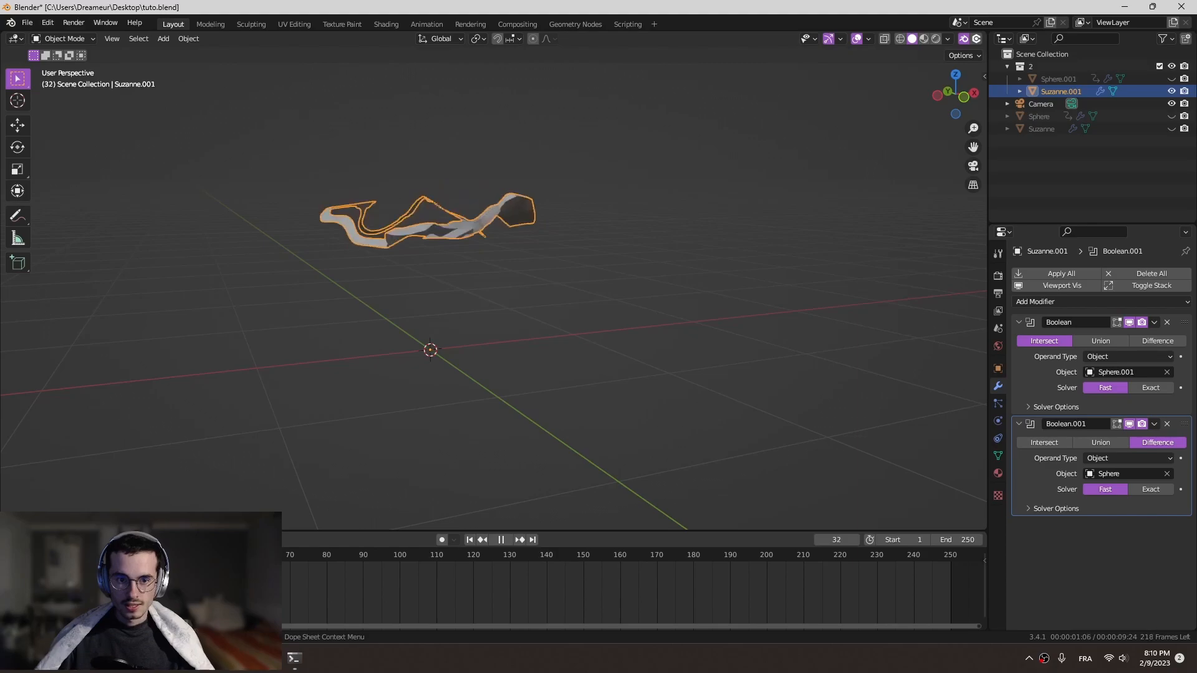
{"action": "key", "text": "Escape"}
{"action": "middle_click_drag", "start_coordinate": [386, 350], "coordinate": [493, 350]}
{"action": "key", "text": "space"}
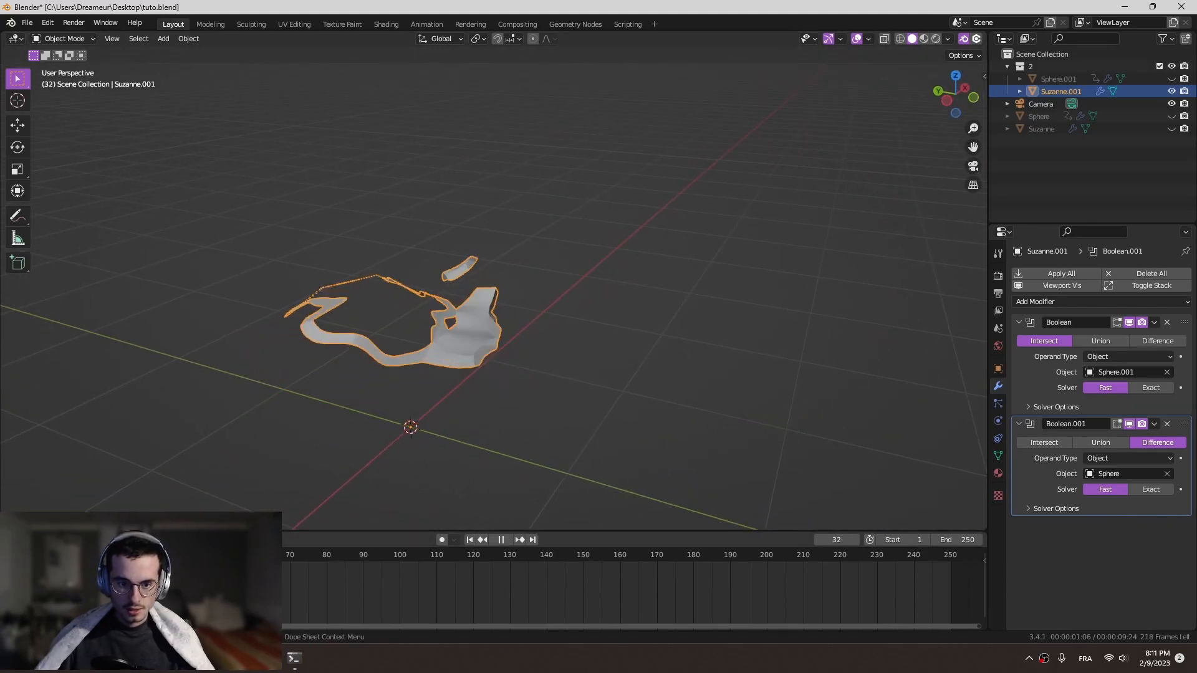
{"action": "left_click_drag", "start_coordinate": [162, 555], "coordinate": [121, 555]}
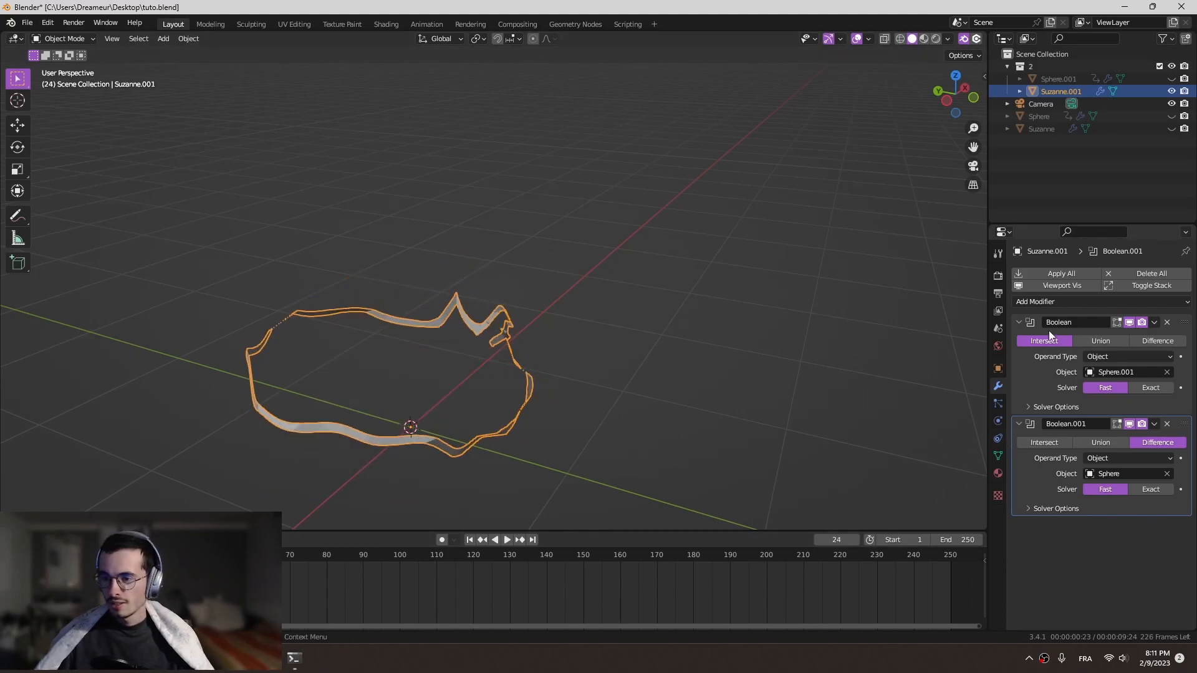
- Collapse both Boolean modifiers, add a Weld modifier and move it to the top of the stack
{"action": "left_click", "coordinate": [1019, 321]}
{"action": "left_click", "coordinate": [1019, 339]}
{"action": "left_click", "coordinate": [1038, 302]}
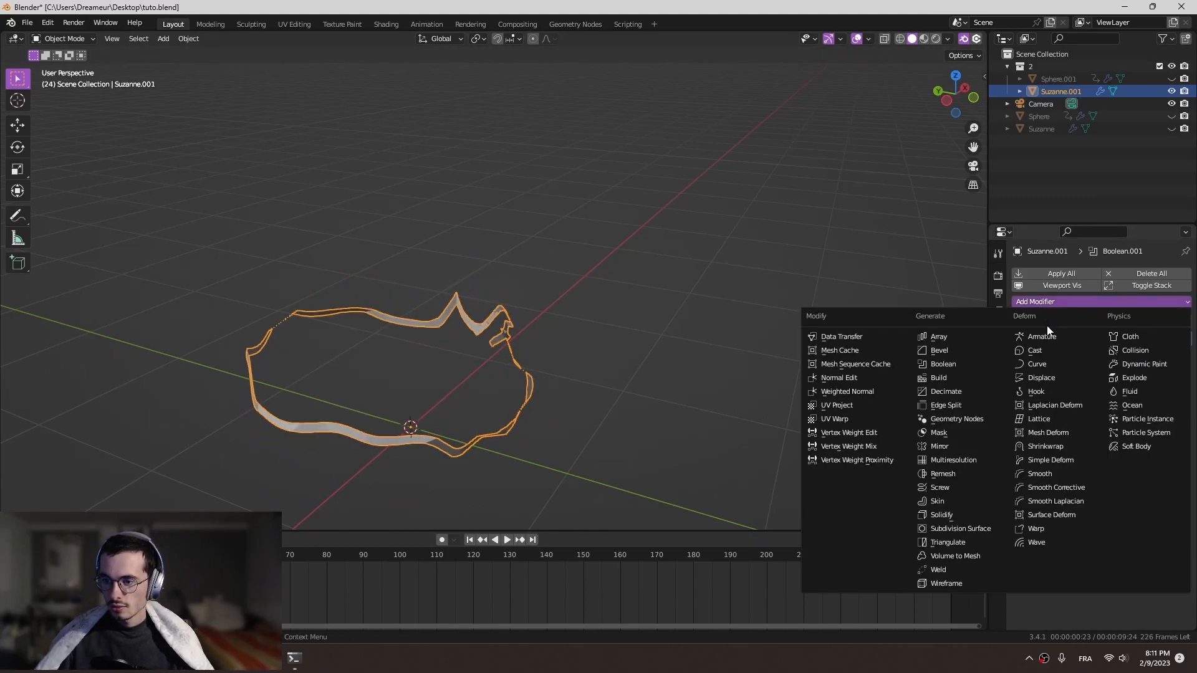
{"action": "left_click", "coordinate": [975, 559]}
{"action": "left_click_drag", "start_coordinate": [1185, 357], "coordinate": [1166, 320]}
- Set the Weld distance to 0.098 m and play the animation to check the strip
{"action": "left_click_drag", "start_coordinate": [1123, 356], "coordinate": [1179, 356]}
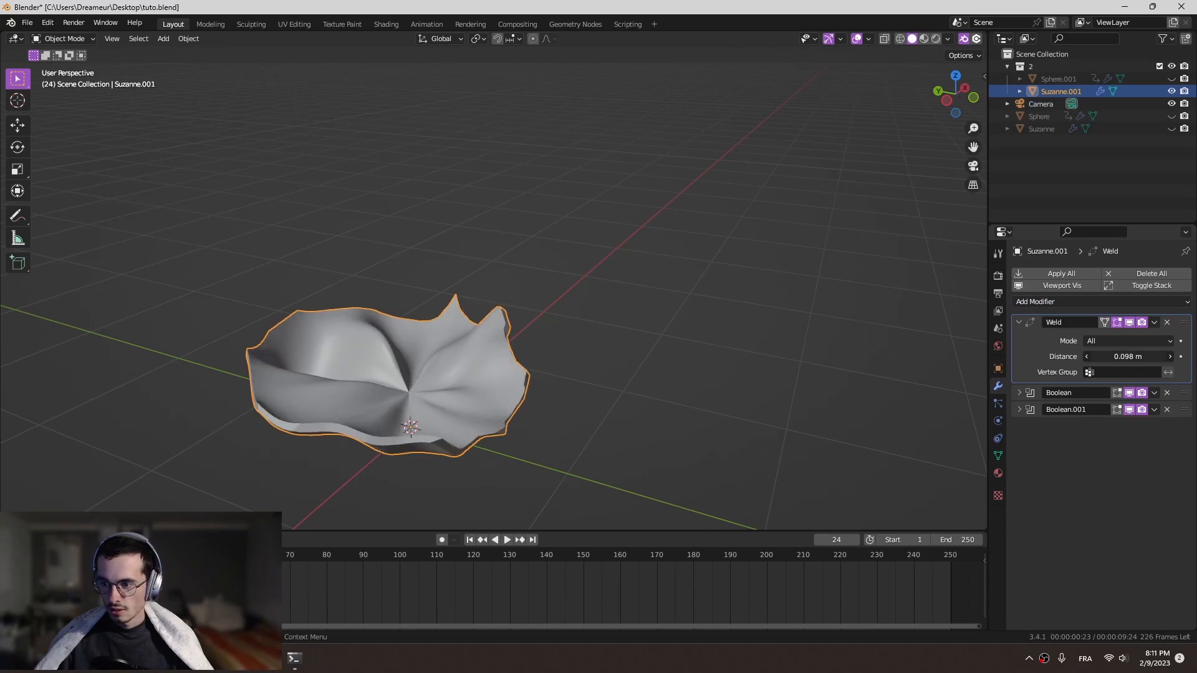
{"action": "mouse_move", "coordinate": [602, 395]}
{"action": "middle_mouse_down"}
{"action": "mouse_move", "coordinate": [591, 355]}
{"action": "mouse_move", "coordinate": [593, 377]}
{"action": "middle_mouse_up"}
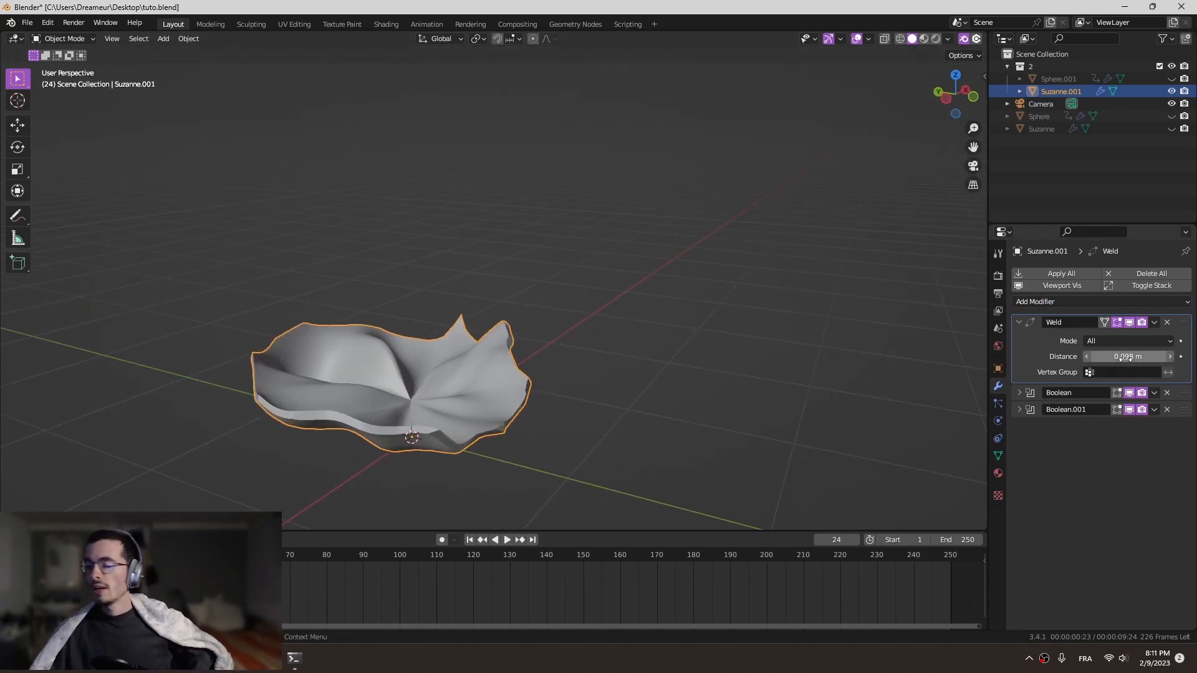
{"action": "key", "text": "space"}
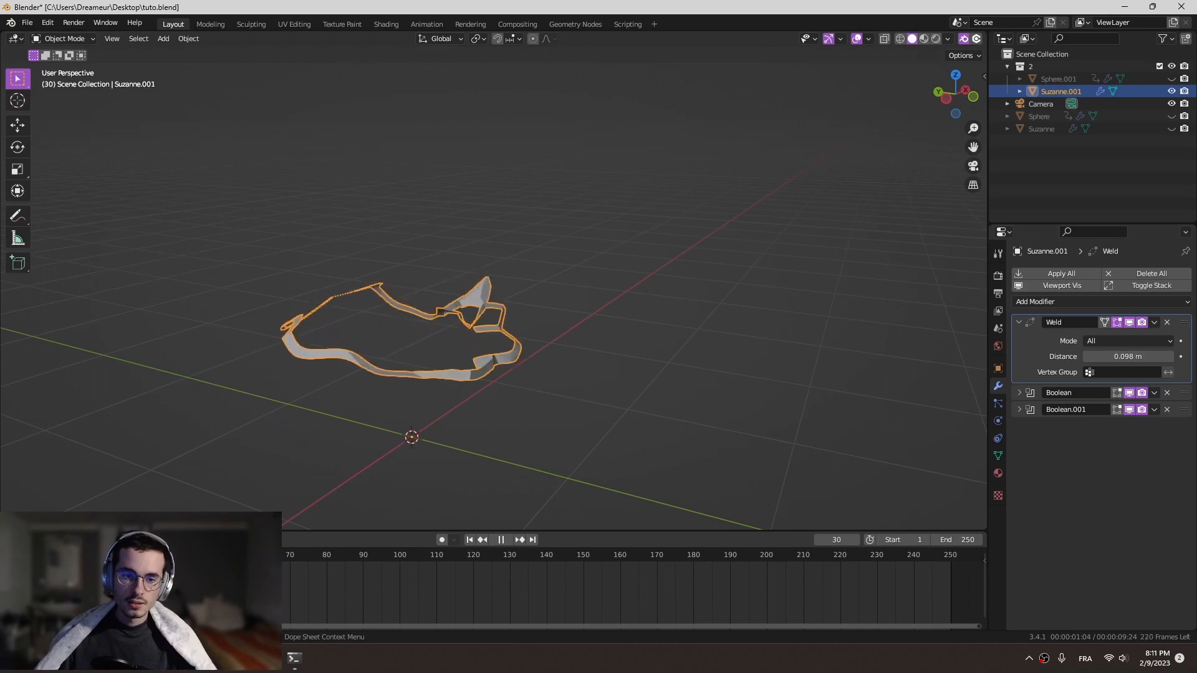
- Raise the Weld distance to 0.359 m, previewing the strip while playing and scrubbing the animation, and collapse the modifier
{"action": "key", "text": "Escape"}
{"action": "left_click_drag", "start_coordinate": [1128, 357], "coordinate": [1150, 357]}
{"action": "key", "text": "space"}
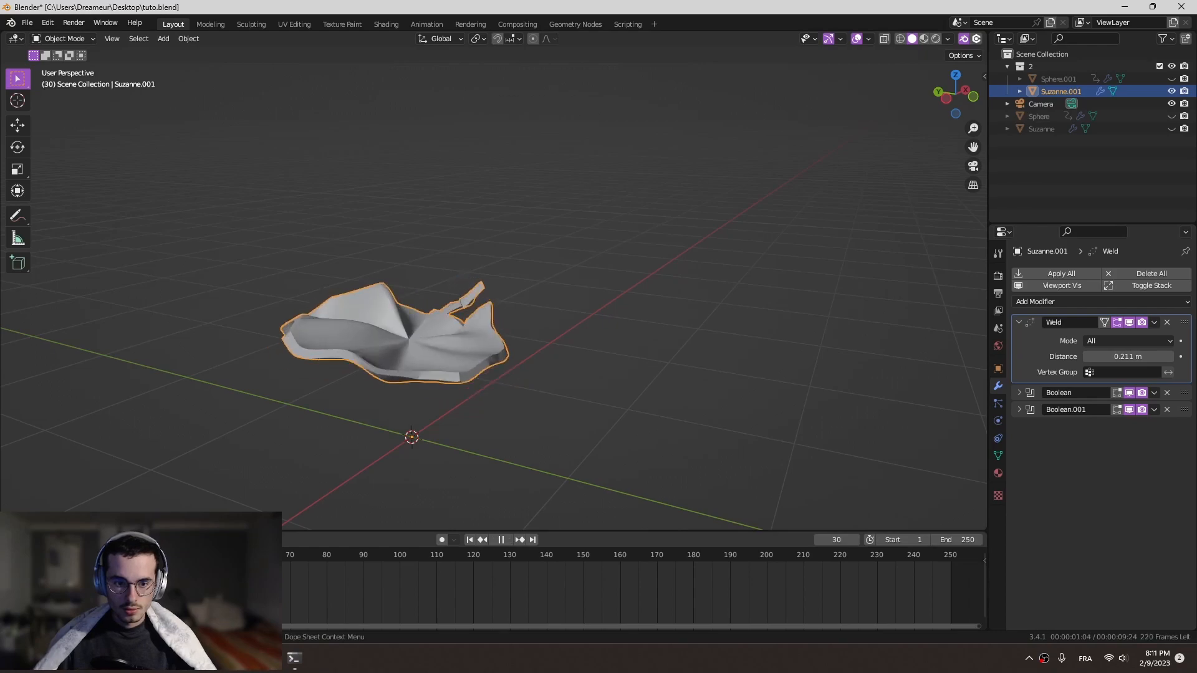
{"action": "key", "text": "Escape"}
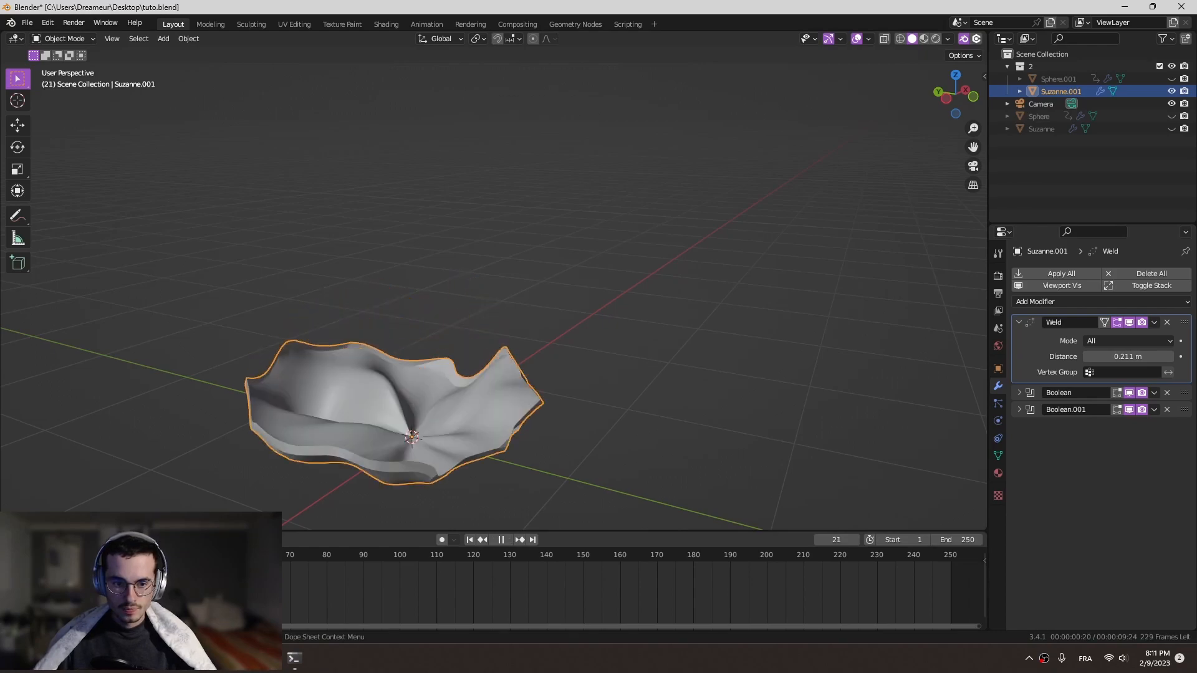
{"action": "left_click_drag", "start_coordinate": [1113, 358], "coordinate": [1148, 358]}
{"action": "left_click_drag", "start_coordinate": [110, 555], "coordinate": [143, 555]}
{"action": "left_click_drag", "start_coordinate": [1114, 358], "coordinate": [1121, 358]}
{"action": "left_click_drag", "start_coordinate": [96, 555], "coordinate": [81, 555]}
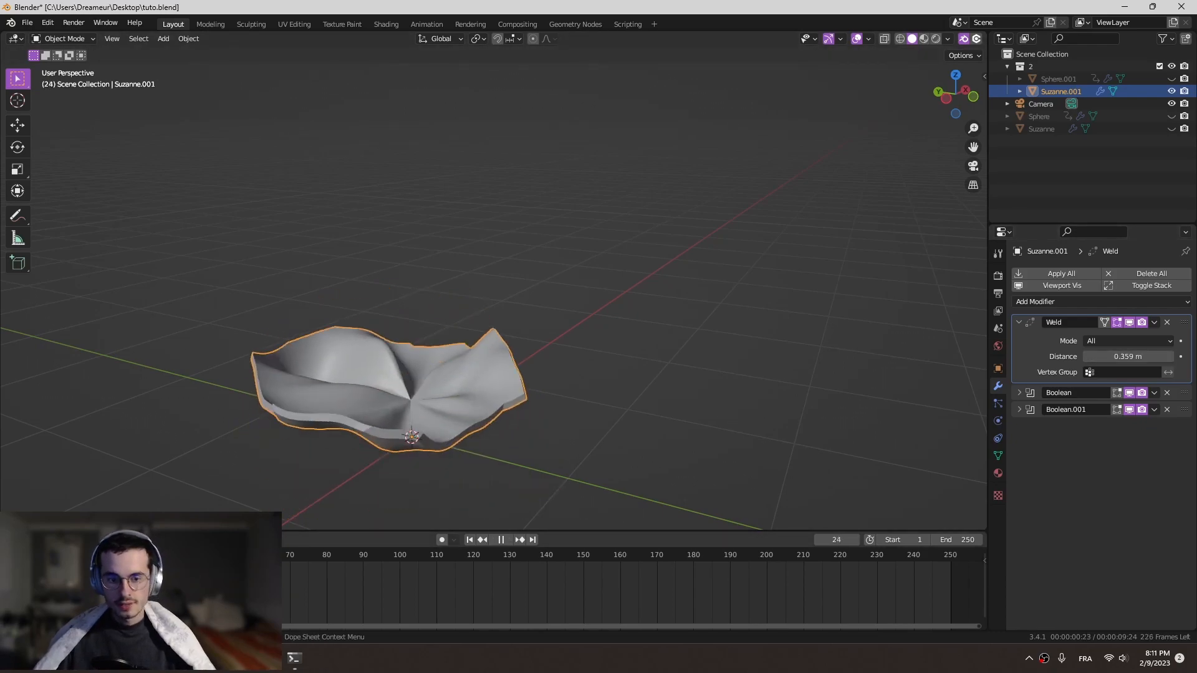
{"action": "key", "text": "space"}
{"action": "left_click", "coordinate": [1020, 322]}
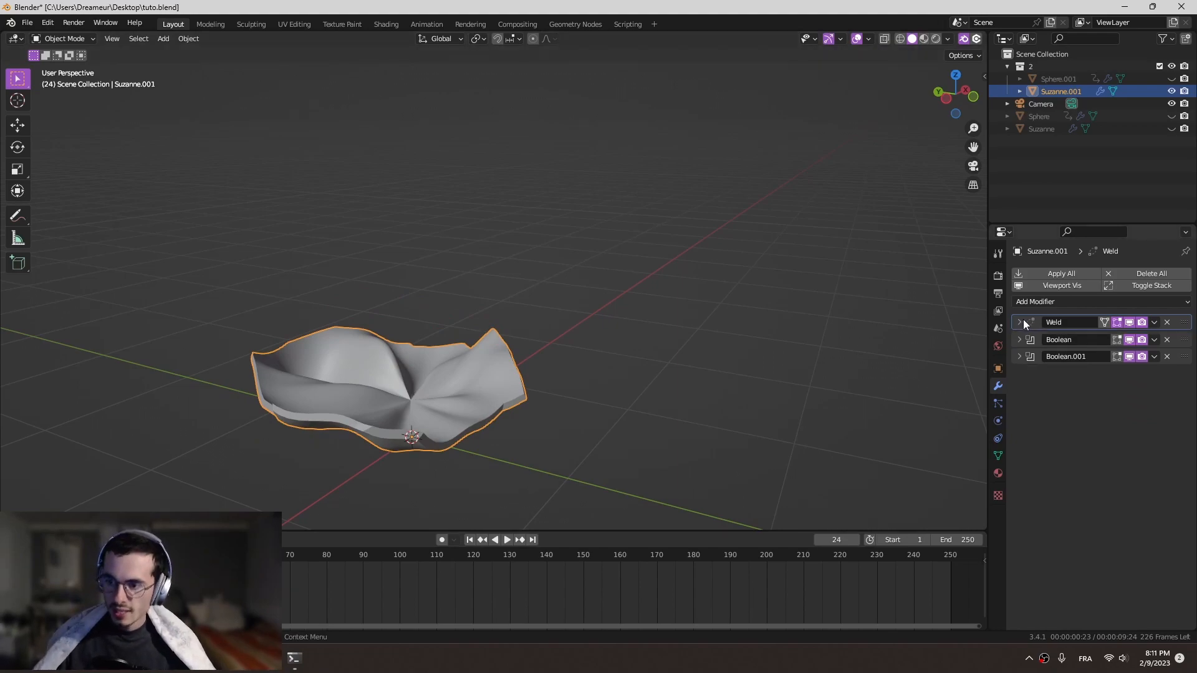
- Show the original Suzanne and play the animation from the first frame to compare the strip with the head's cut edge
{"action": "key", "text": "shift+Left"}
{"action": "key", "text": "space"}
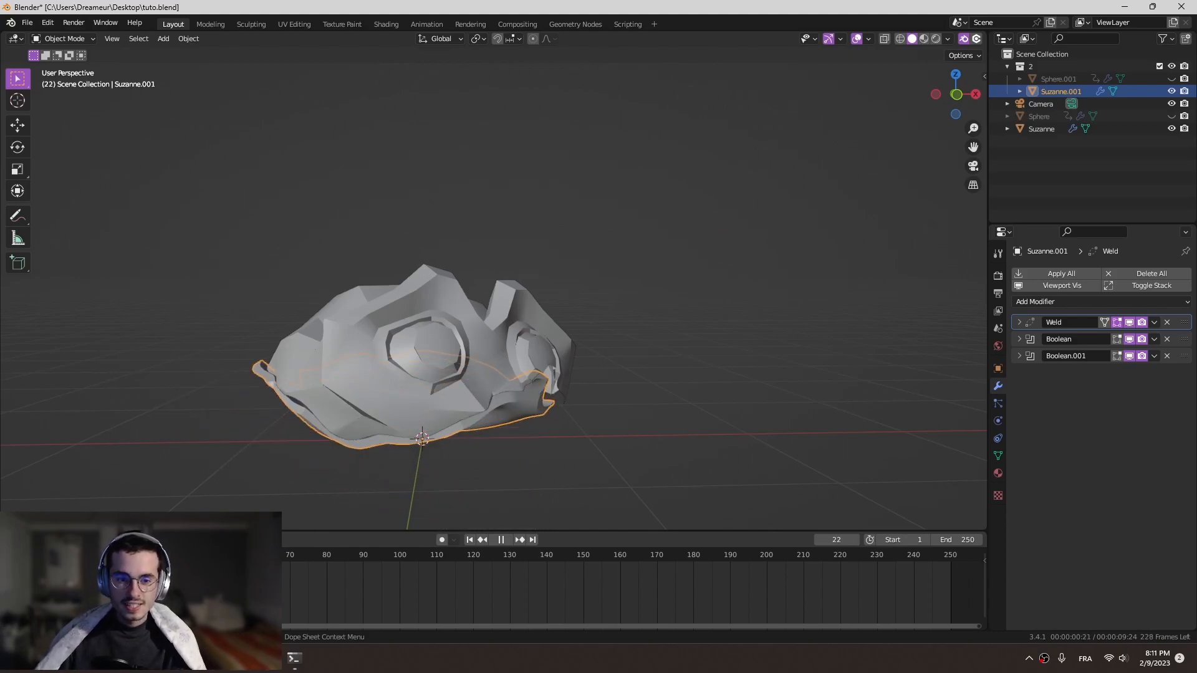
{"action": "key", "text": "space"}
{"action": "middle_click_drag", "start_coordinate": [284, 420], "coordinate": [251, 415]}
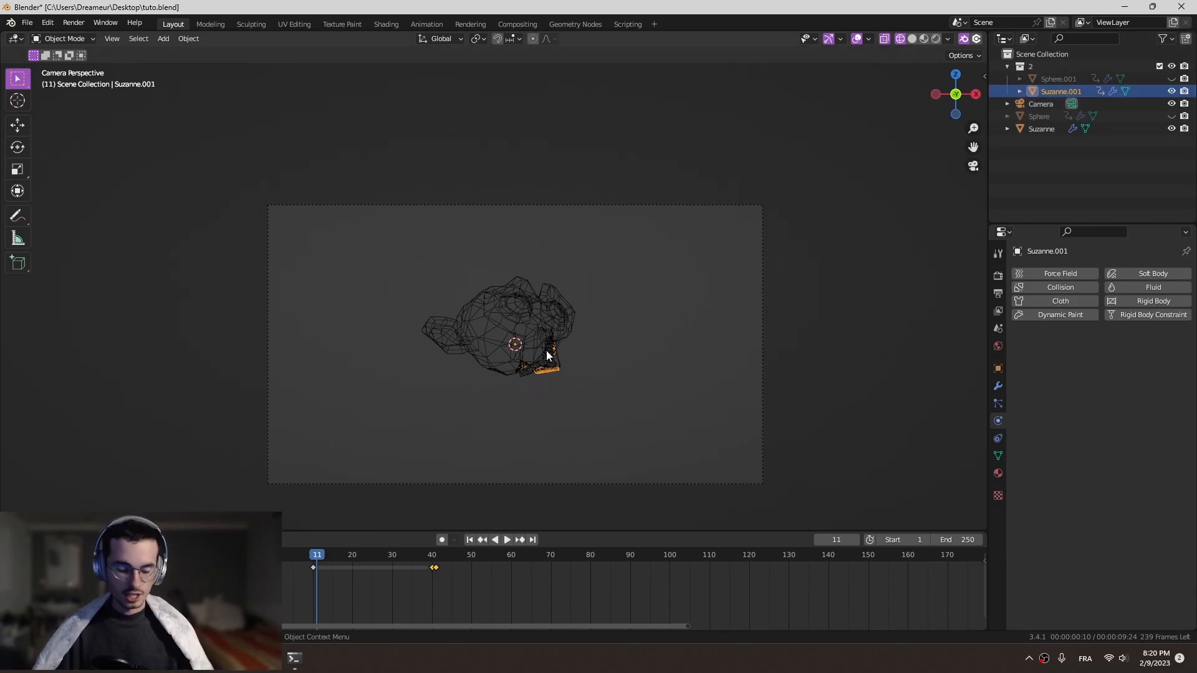
- Apply the Quick Liquid effect to the Suzanne copy and bring the new fluid domain into view
{"action": "key", "text": "F3"}
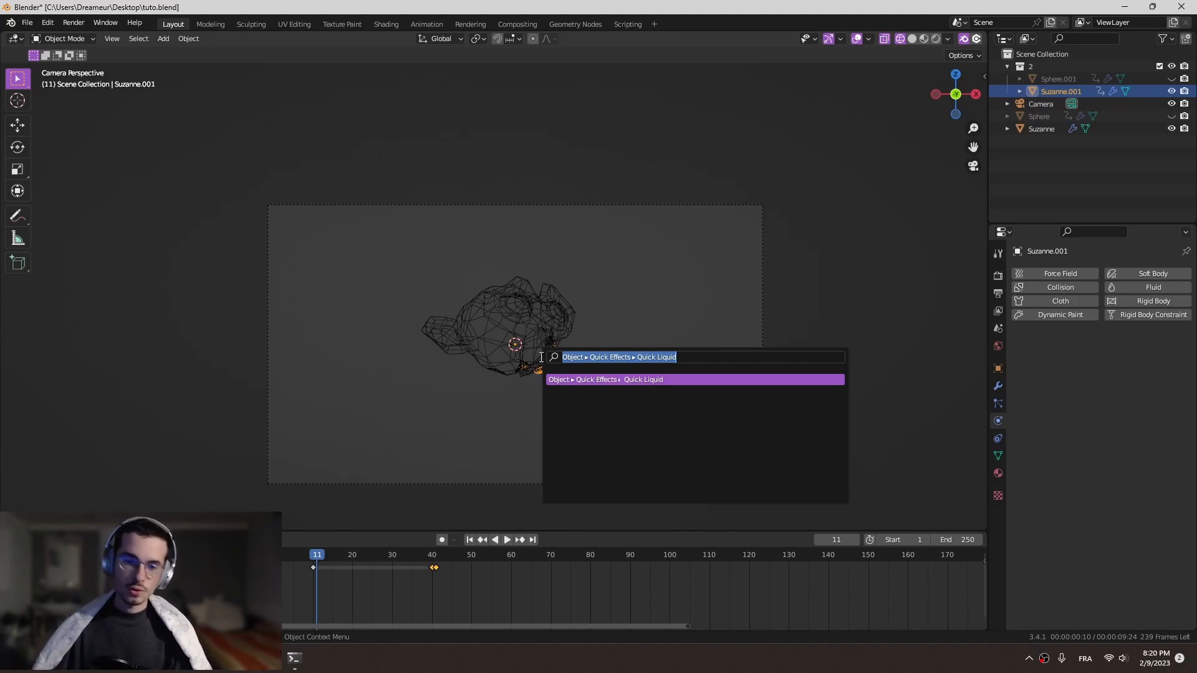
{"action": "key", "text": "Return"}
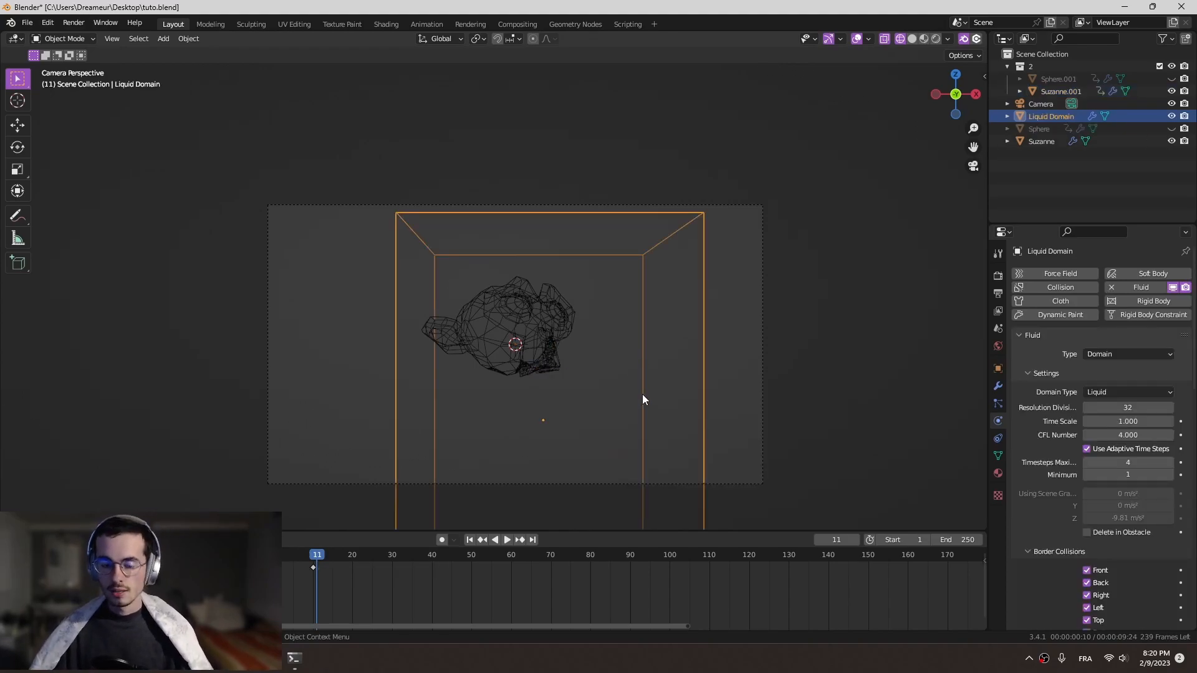
{"action": "middle_click_drag", "start_coordinate": [649, 334], "coordinate": [566, 304]}
{"action": "scroll", "coordinate": [691, 344], "scroll_direction": "down", "scroll_amount": 3}
{"action": "scroll", "coordinate": [723, 367], "scroll_direction": "up", "scroll_amount": 3}
{"action": "middle_click_drag", "start_coordinate": [748, 363], "coordinate": [712, 329], "text": "shift"}
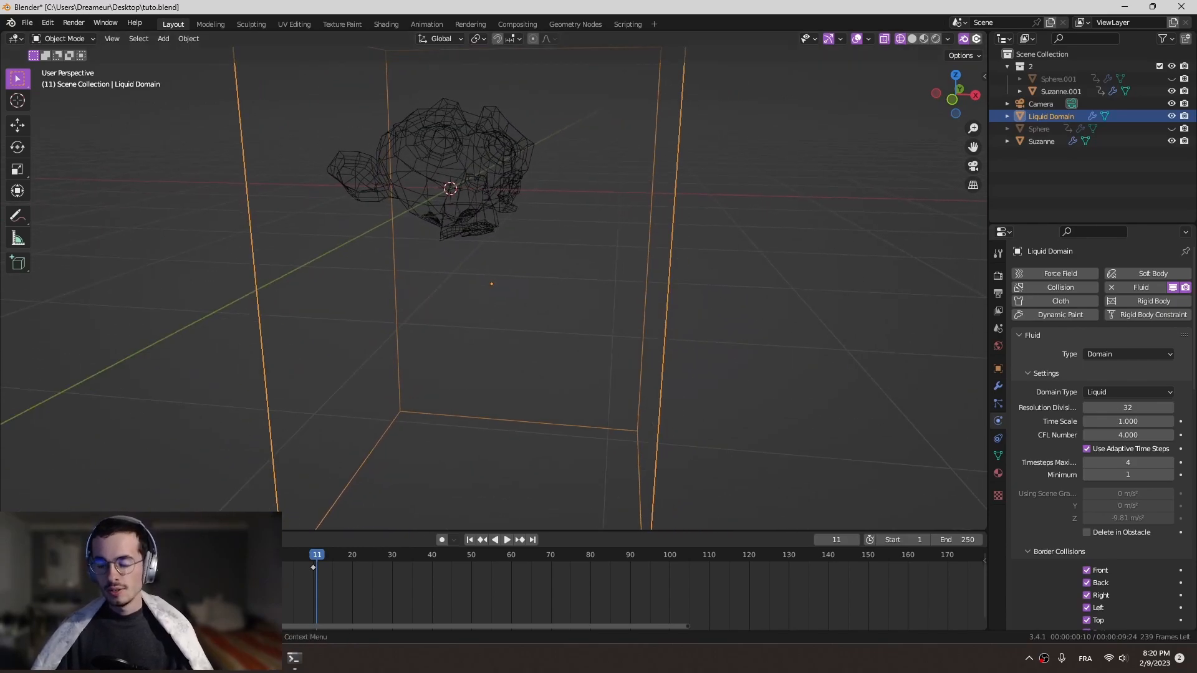
- Set the liquid domain's Time Scale to 0.4
{"action": "scroll", "coordinate": [1111, 382], "scroll_direction": "down", "scroll_amount": 2}
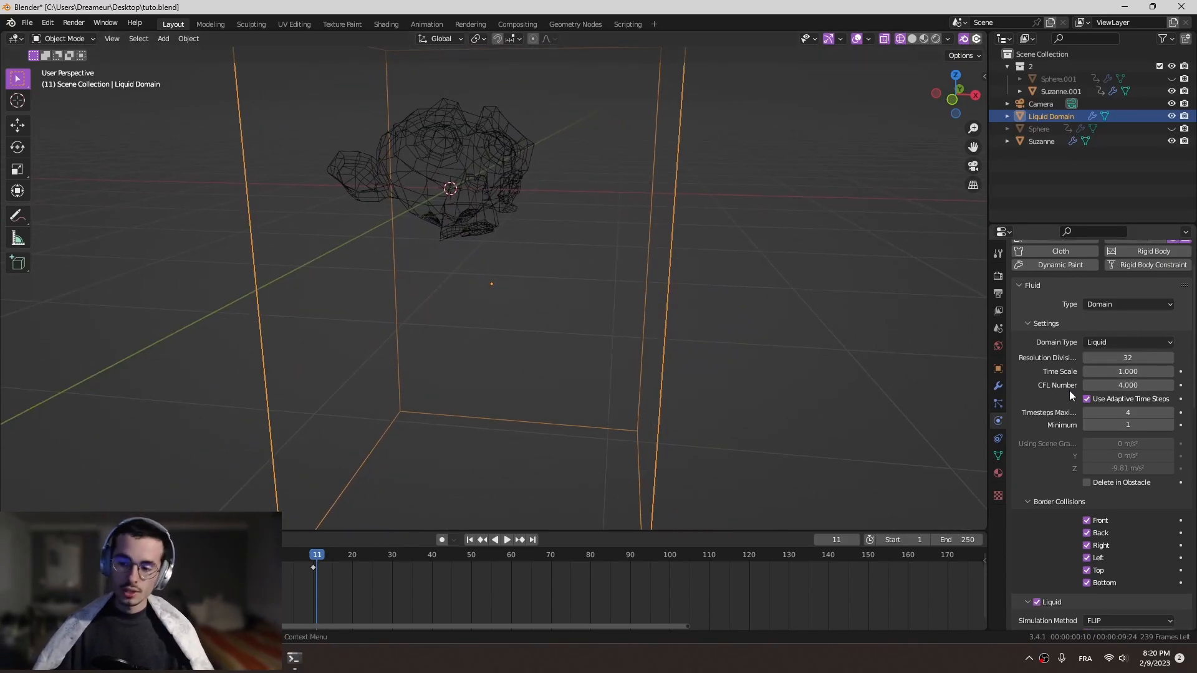
{"action": "scroll", "coordinate": [1129, 390], "scroll_direction": "up", "scroll_amount": 2}
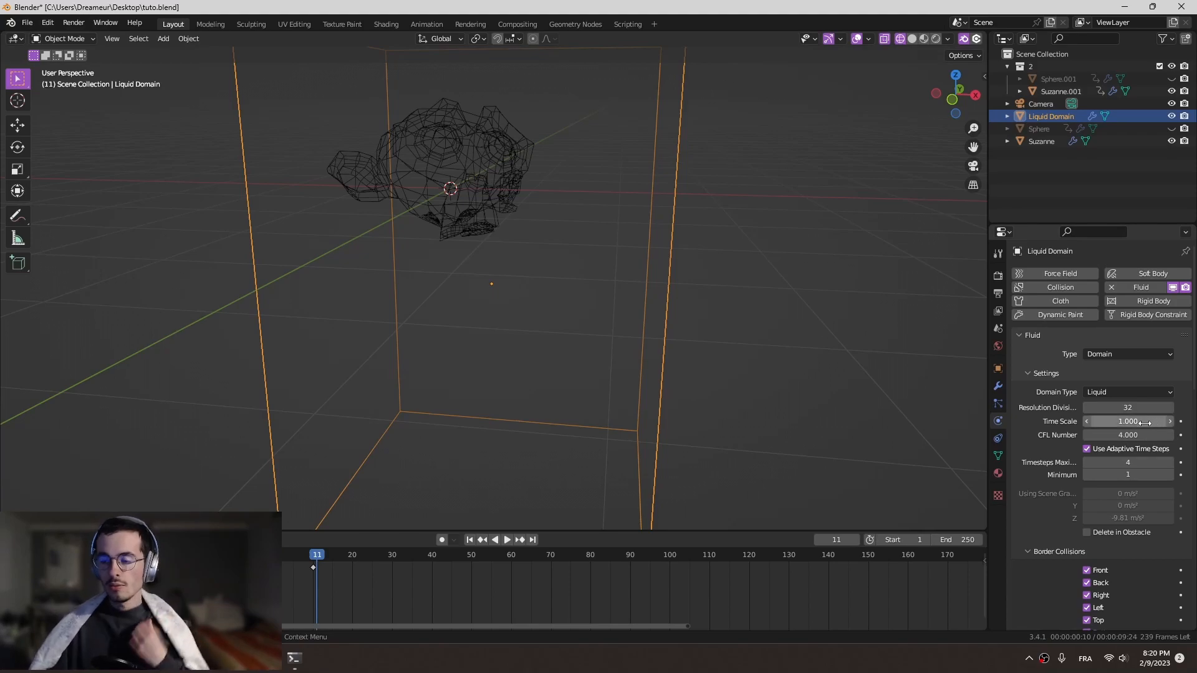
{"action": "left_click", "coordinate": [1144, 418]}
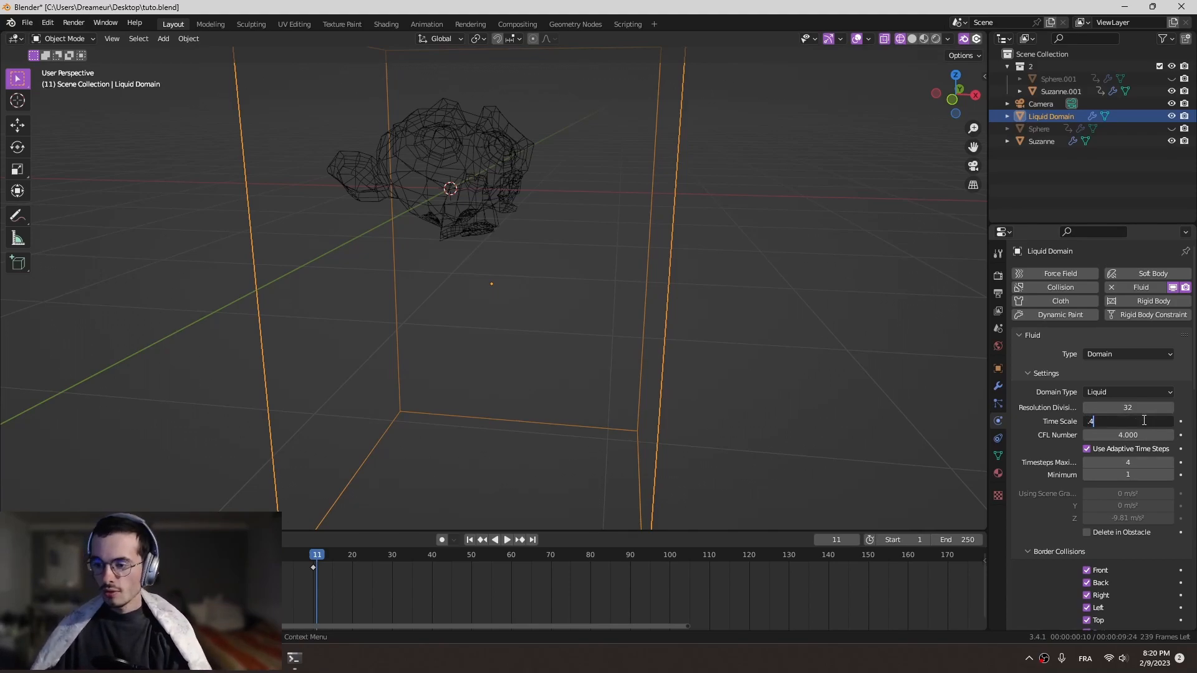
{"action": "type", "text": ".4"}
{"action": "key", "text": "Return"}
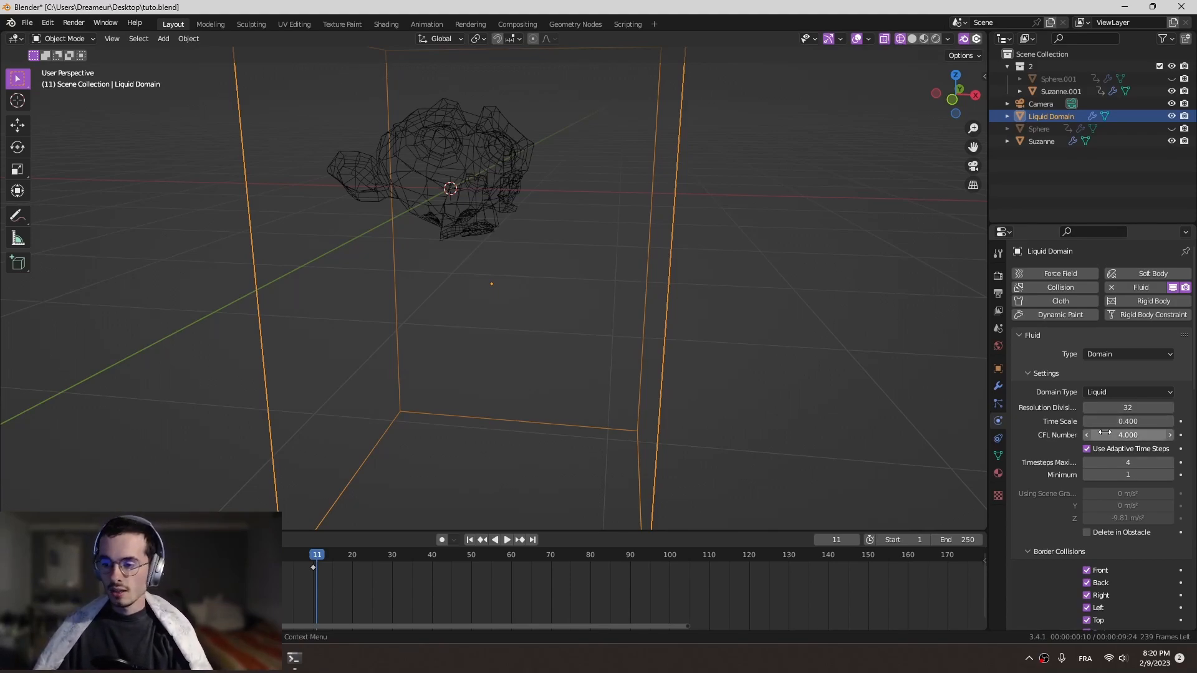
- Set the liquid particles' Randomness to 4 in the fluid domain settings
{"action": "scroll", "coordinate": [1105, 432], "scroll_direction": "down", "scroll_amount": 8}
{"action": "scroll", "coordinate": [1124, 386], "scroll_direction": "up", "scroll_amount": 8}
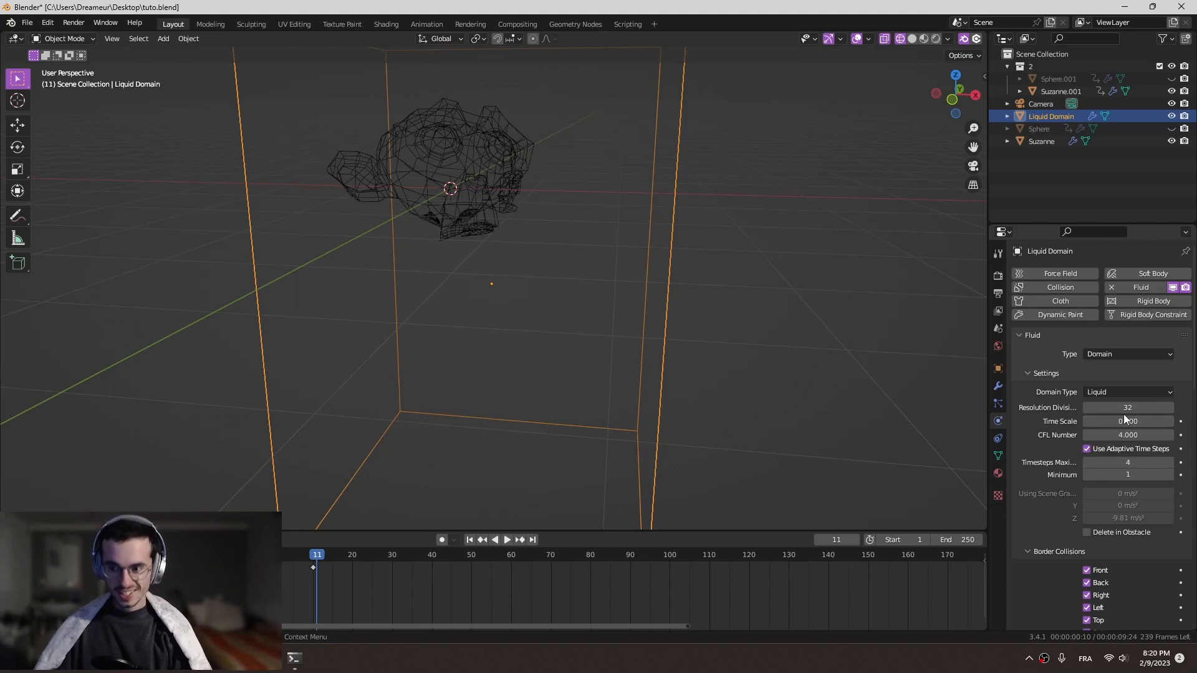
{"action": "scroll", "coordinate": [1145, 418], "scroll_direction": "down", "scroll_amount": 2}
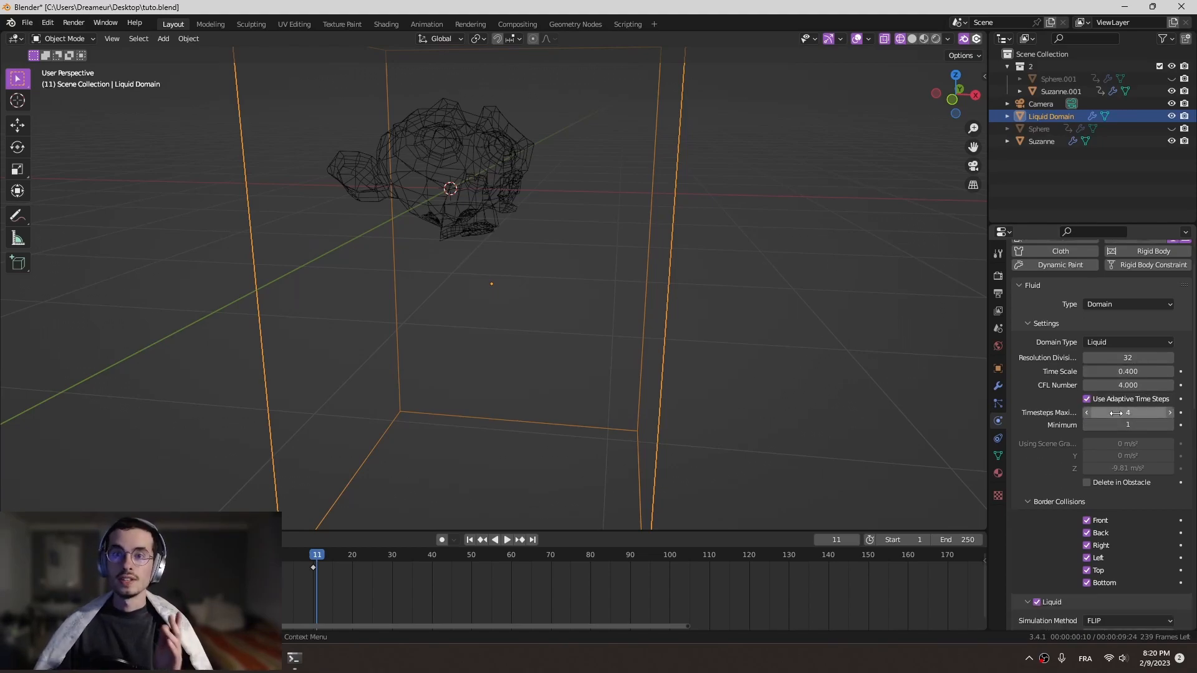
{"action": "scroll", "coordinate": [1117, 425], "scroll_direction": "down", "scroll_amount": 7}
{"action": "scroll", "coordinate": [1132, 492], "scroll_direction": "down", "scroll_amount": 1}
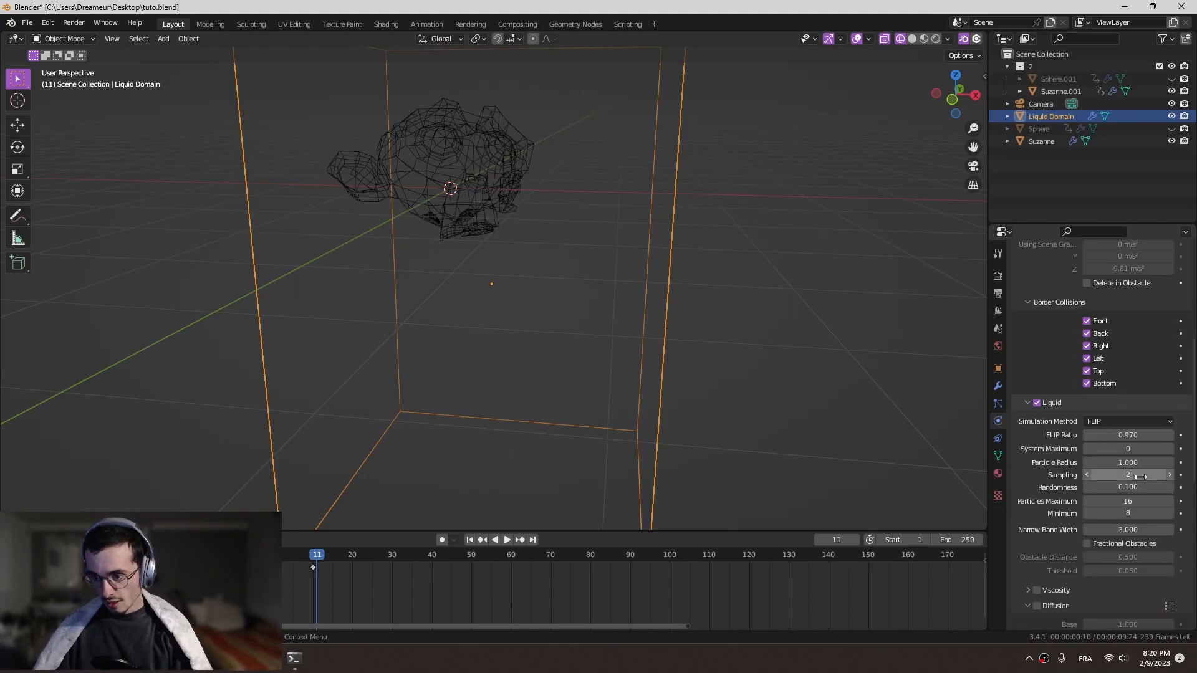
{"action": "left_click", "coordinate": [1121, 487]}
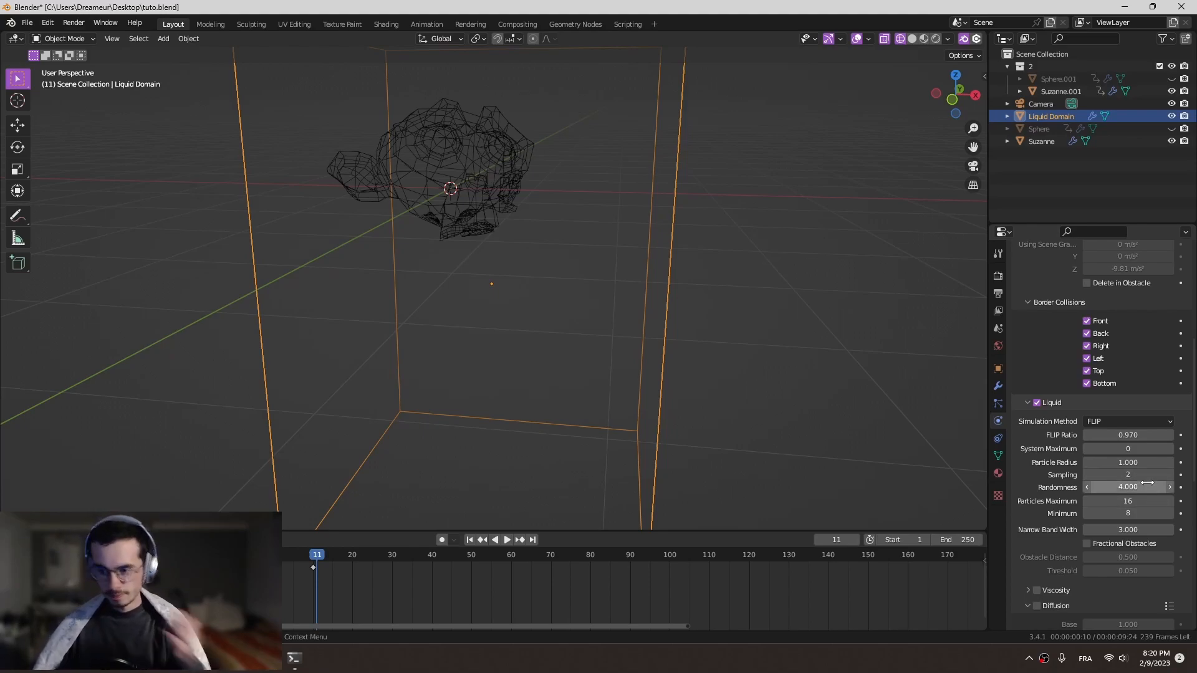
- Enable Diffusion on the liquid domain with Base 5 and Exponent 2, and enable Mesh generation
{"action": "scroll", "coordinate": [1147, 510], "scroll_direction": "down", "scroll_amount": 4}
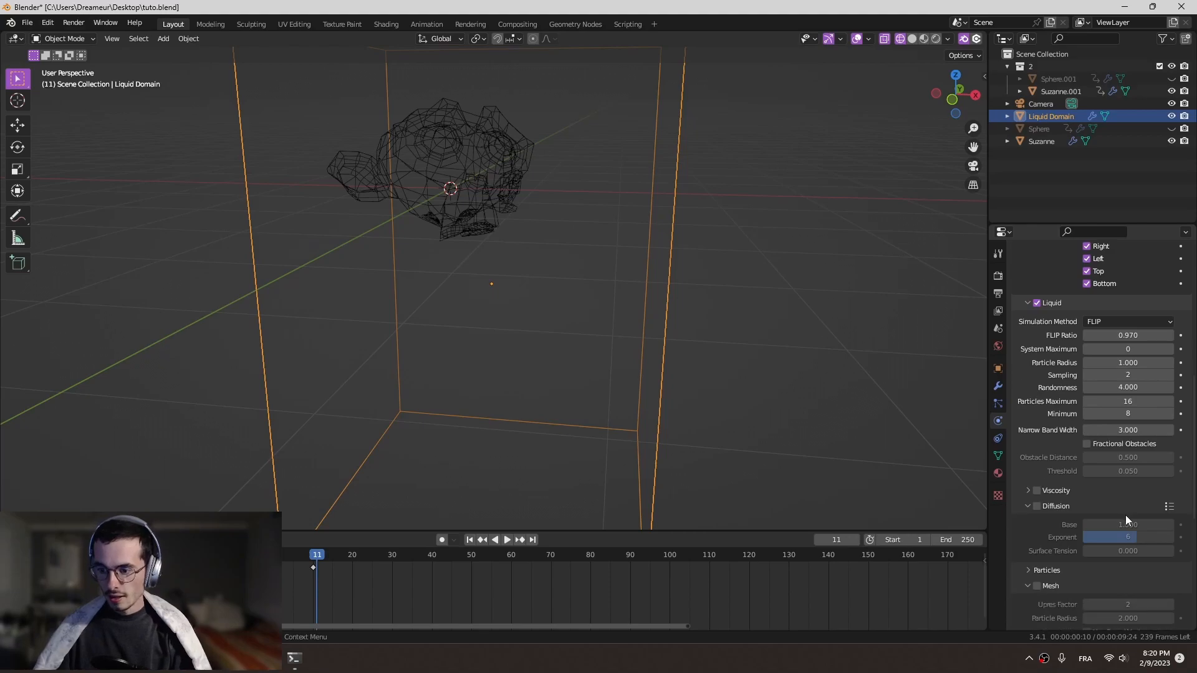
{"action": "scroll", "coordinate": [1127, 515], "scroll_direction": "down", "scroll_amount": 1}
{"action": "left_click", "coordinate": [1039, 484]}
{"action": "left_click", "coordinate": [1138, 498]}
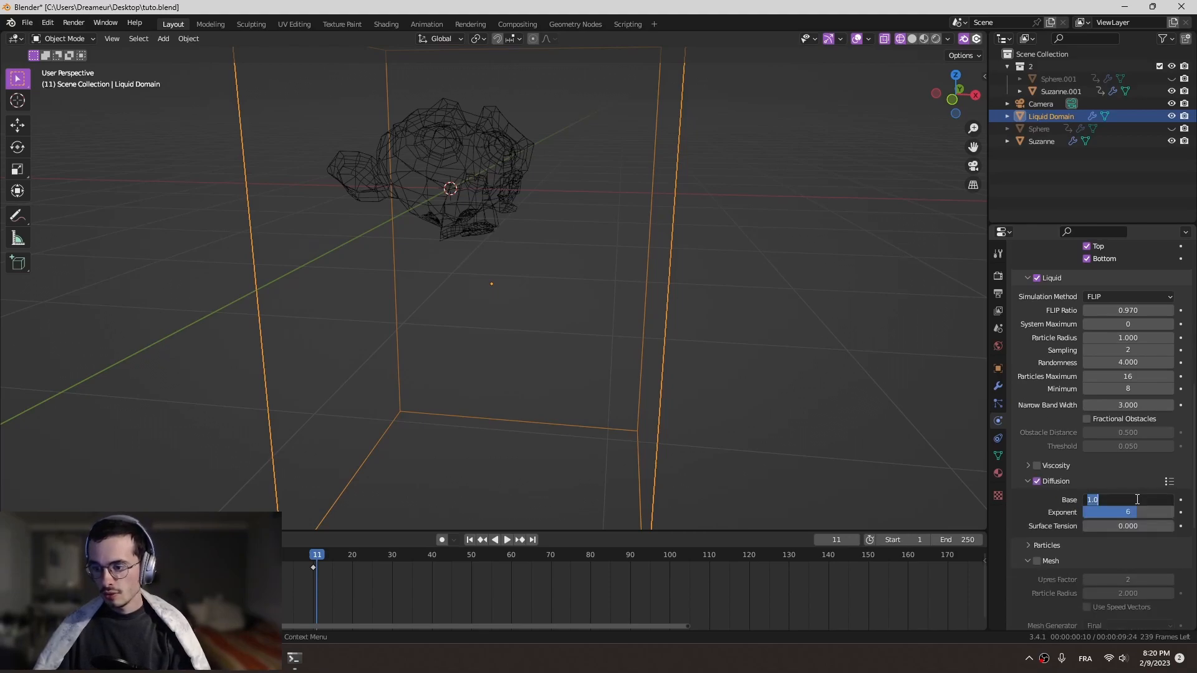
{"action": "key", "text": "Return"}
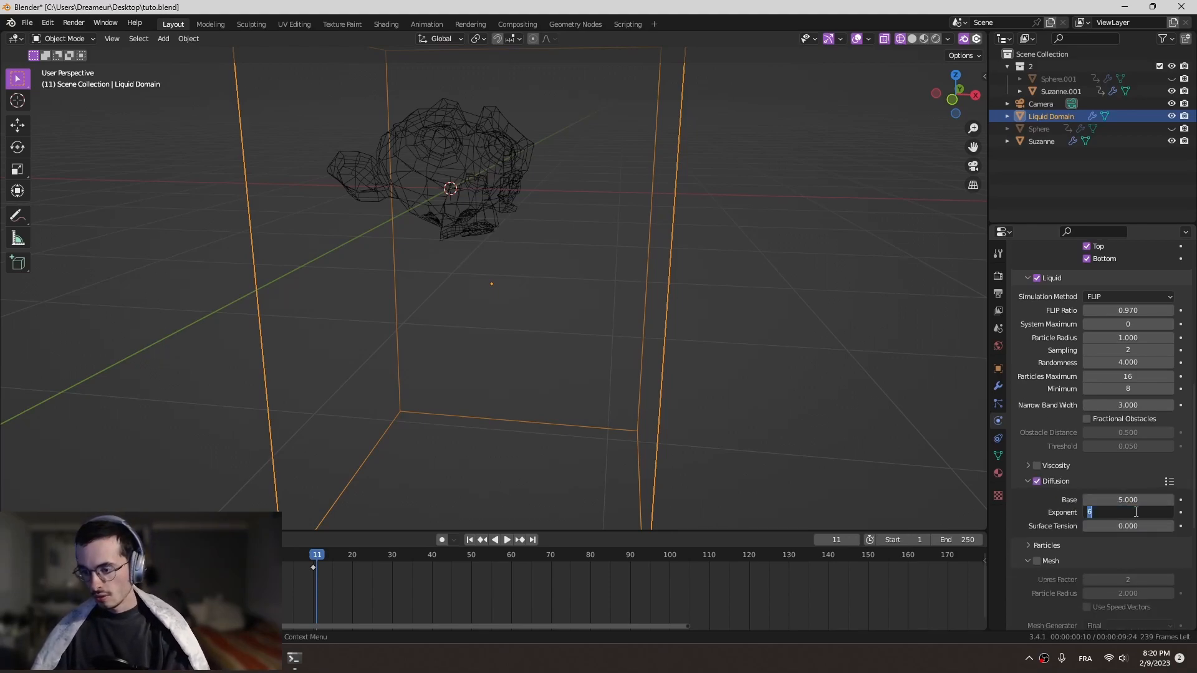
{"action": "key", "text": "Return"}
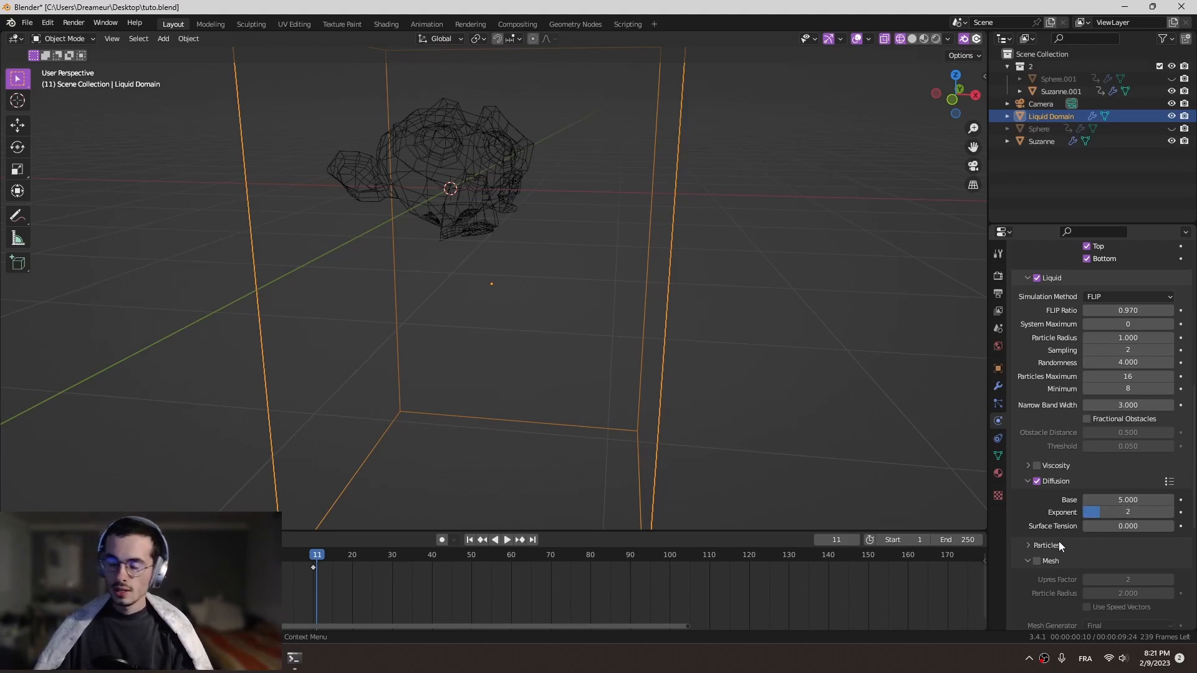
{"action": "scroll", "coordinate": [1047, 544], "scroll_direction": "down", "scroll_amount": 4}
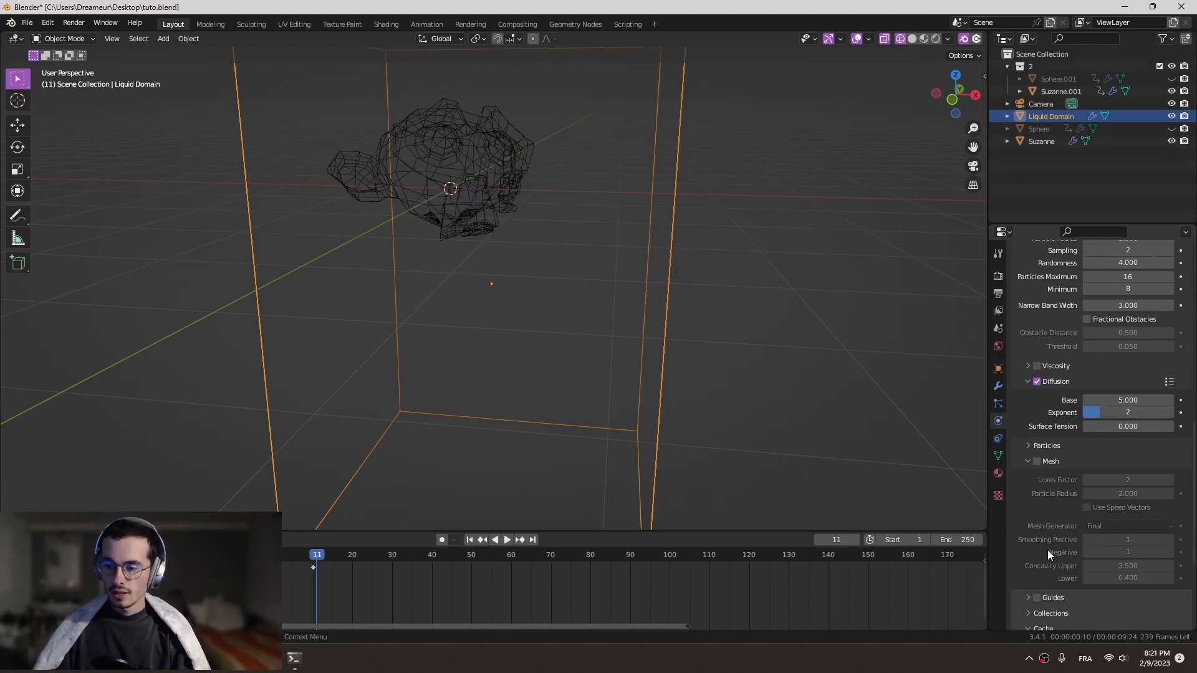
{"action": "left_click", "coordinate": [1037, 461]}
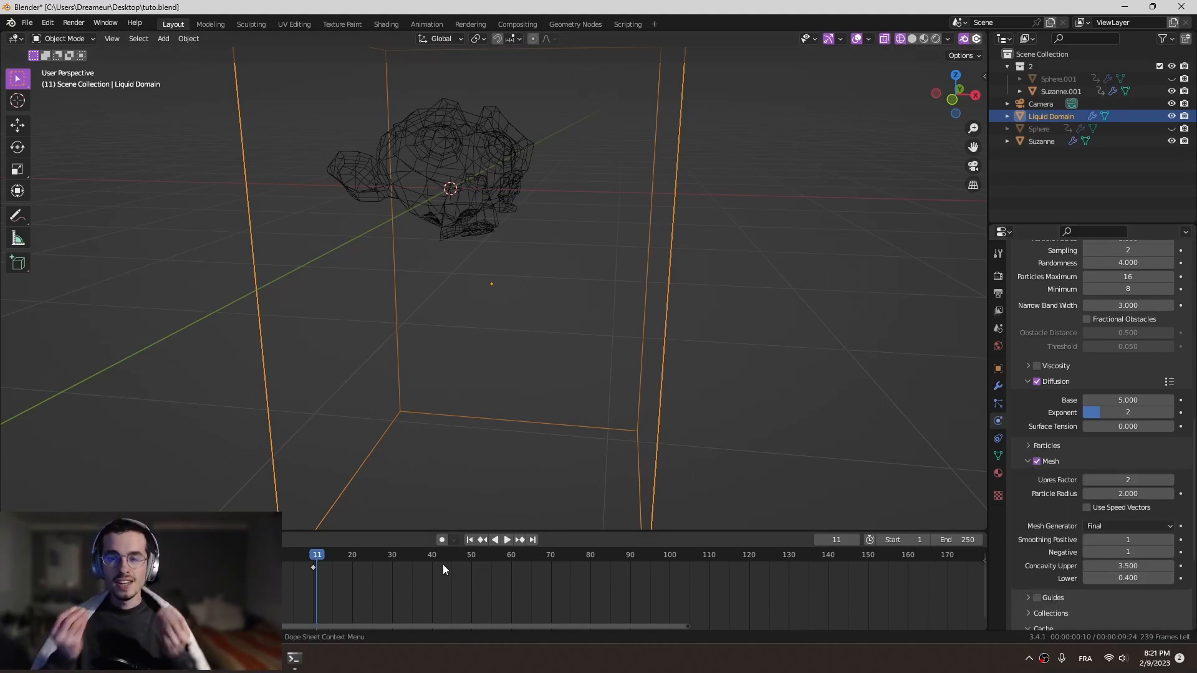
- Play the animation from the start to frame 16 and examine the strip inside the liquid domain
{"action": "left_click", "coordinate": [273, 555]}
{"action": "key", "text": "space"}
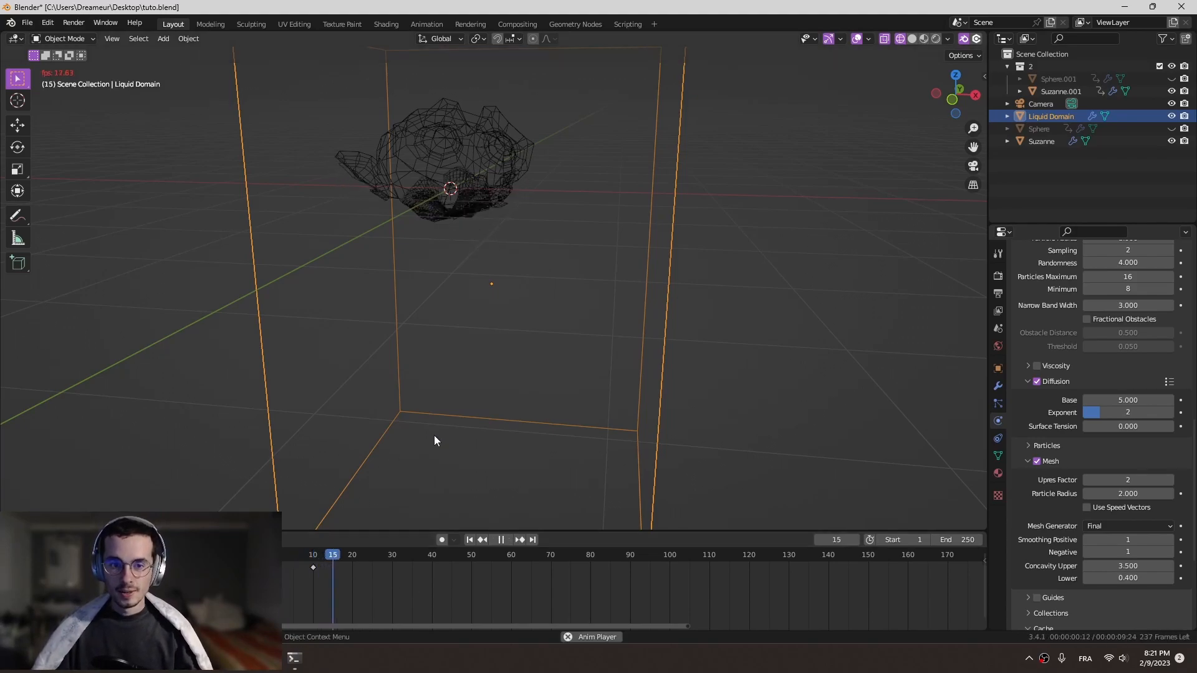
{"action": "key", "text": "space"}
{"action": "middle_click_drag", "start_coordinate": [702, 267], "coordinate": [703, 255]}
{"action": "middle_click_drag", "start_coordinate": [893, 151], "coordinate": [892, 192], "text": "shift"}
- Set the Suzanne copy's fluid Flow Behavior to Inflow
{"action": "scroll", "coordinate": [1092, 410], "scroll_direction": "up", "scroll_amount": 7}
{"action": "scroll", "coordinate": [1104, 404], "scroll_direction": "up", "scroll_amount": 8}
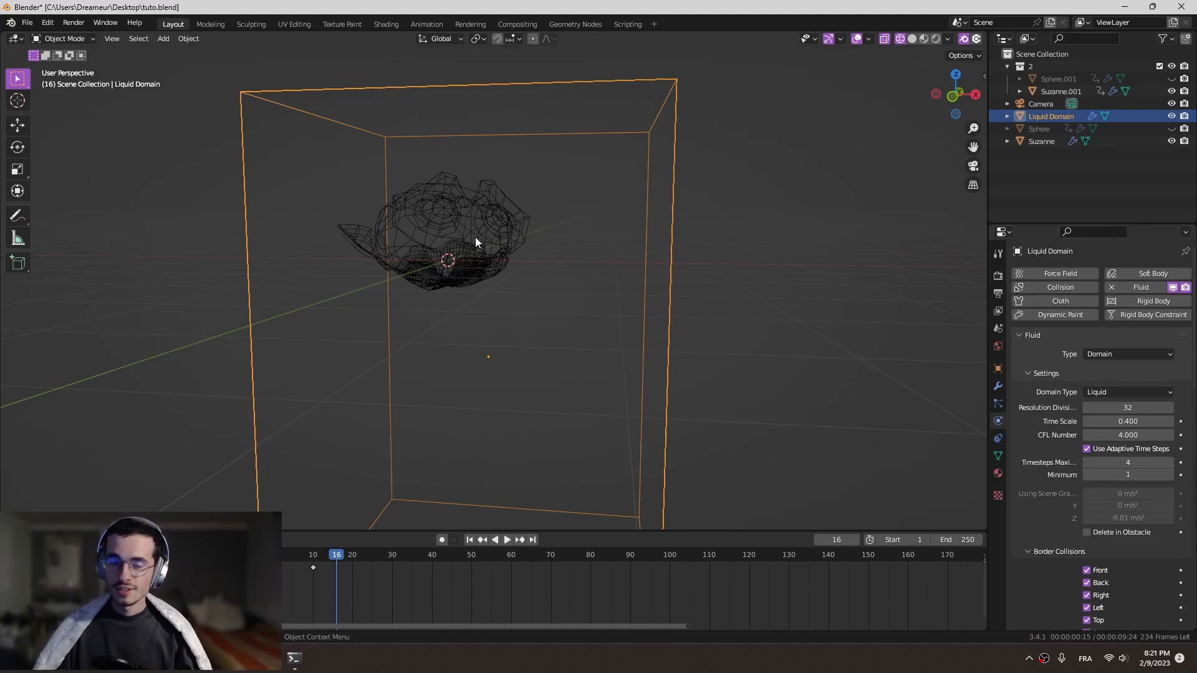
{"action": "left_click", "coordinate": [486, 272]}
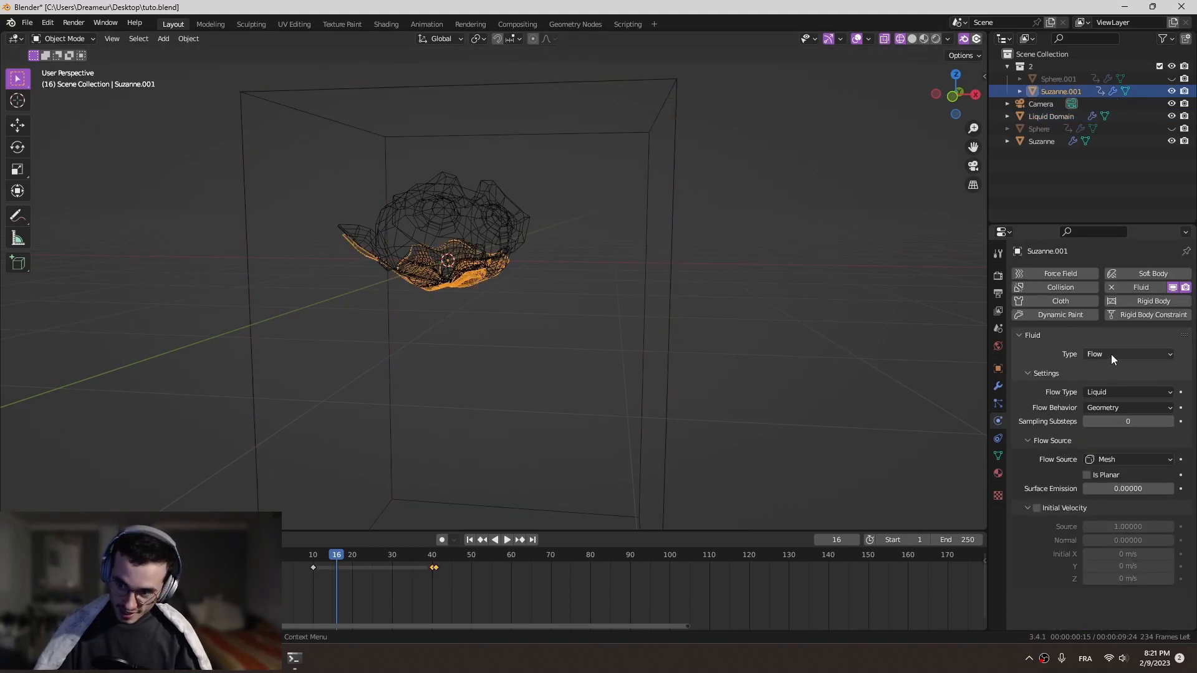
{"action": "left_click", "coordinate": [1129, 406]}
{"action": "left_click", "coordinate": [1119, 422]}
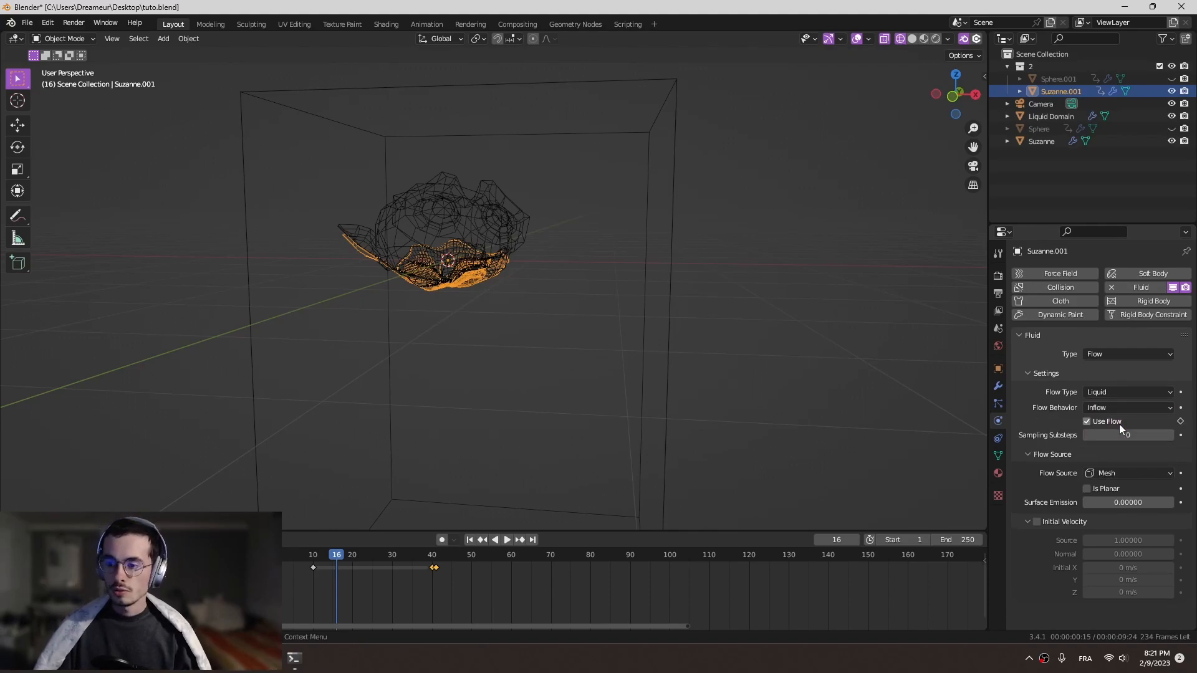
- Keyframe the Suzanne copy's Use Flow option on at frame 39 and off at frame 40
{"action": "left_click", "coordinate": [432, 555]}
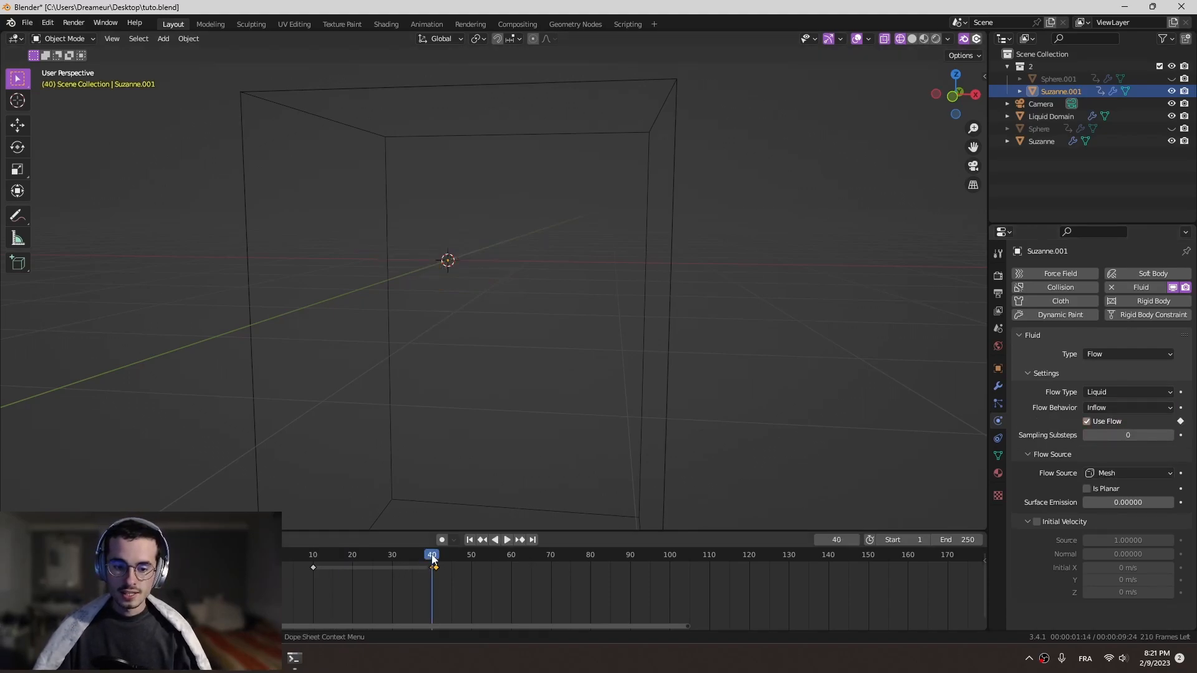
{"action": "scroll", "coordinate": [436, 580], "scroll_direction": "up", "scroll_amount": 8}
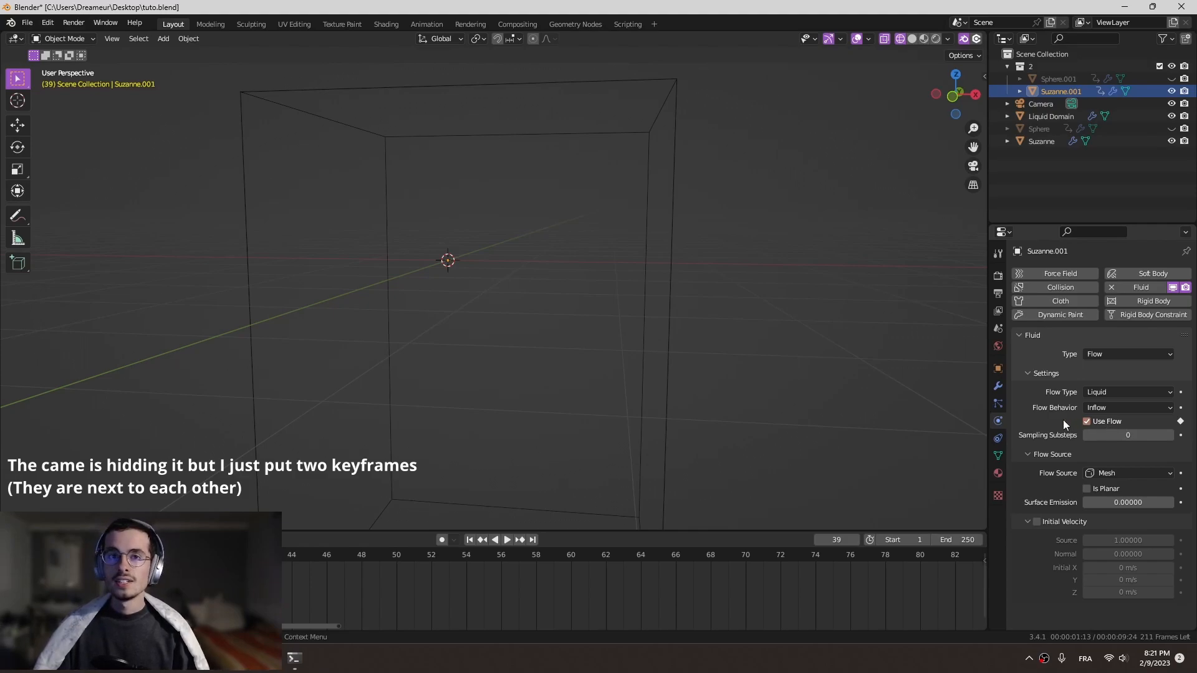
{"action": "middle_click_drag", "start_coordinate": [195, 600], "coordinate": [633, 608]}
{"action": "middle_click_drag", "start_coordinate": [746, 574], "coordinate": [646, 573]}
{"action": "middle_click_drag", "start_coordinate": [489, 575], "coordinate": [772, 568]}
- Play the animation from the start and stop at frame 16 to check the inflow
{"action": "left_click", "coordinate": [187, 555]}
{"action": "key", "text": "space"}
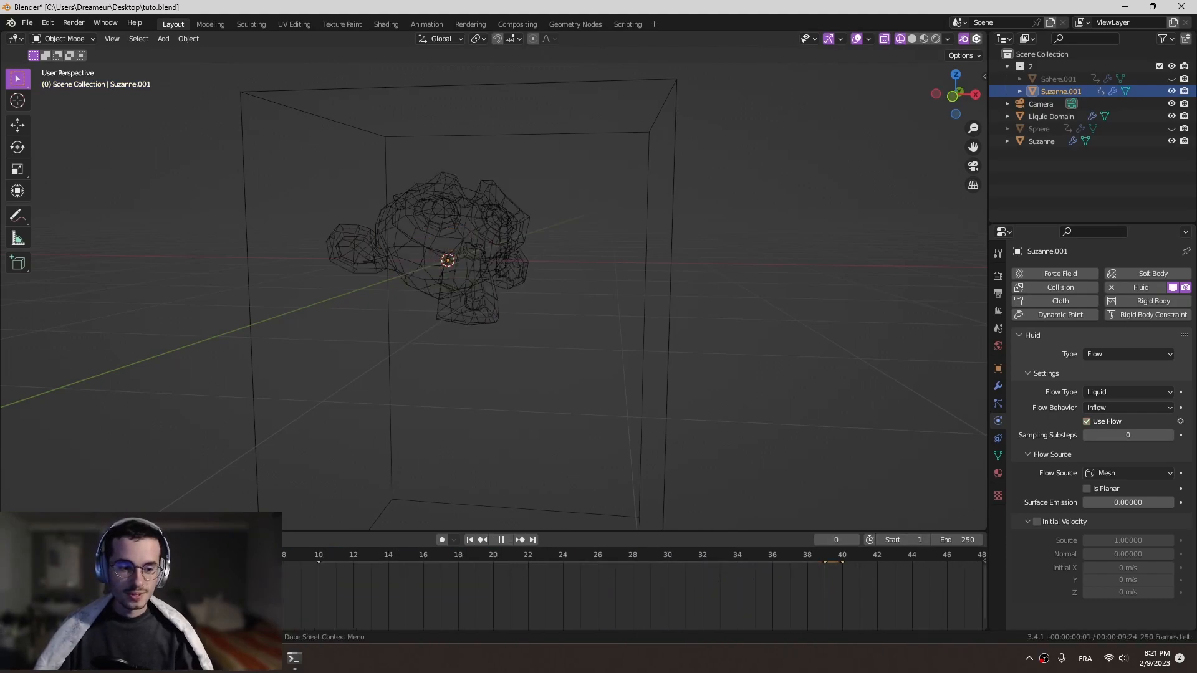
{"action": "key", "text": "space"}
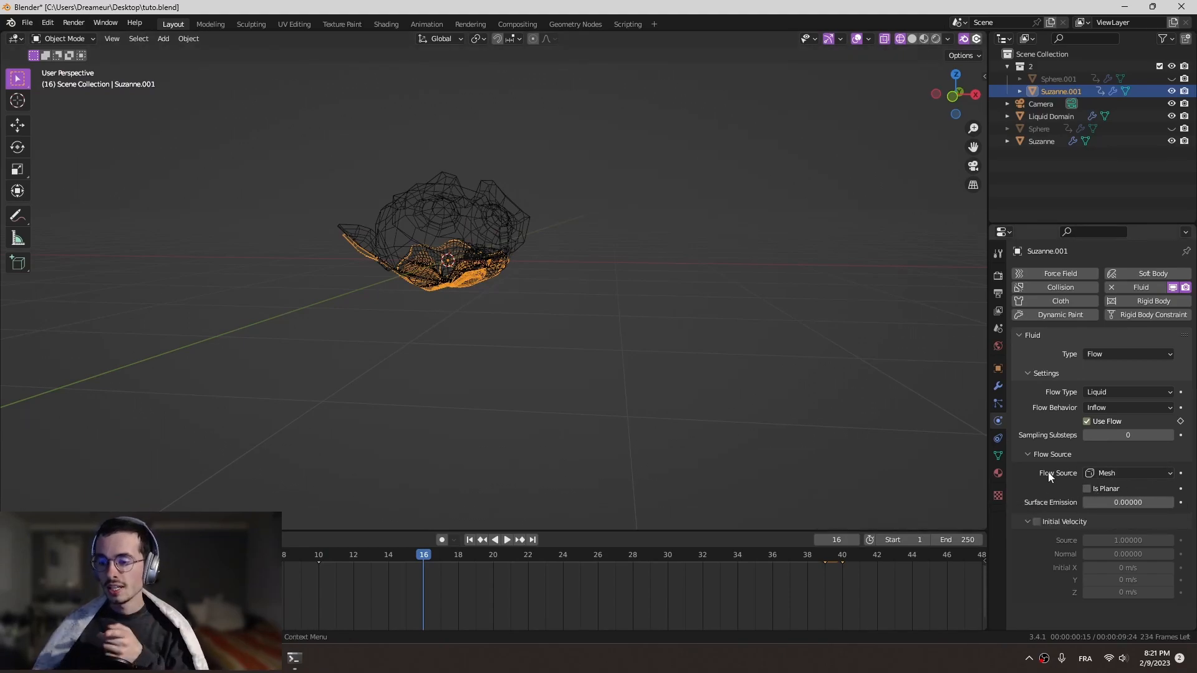
- Enable Is Planar for the Suzanne copy's flow source and play the simulation from the start to frame 56, examining the liquid
{"action": "left_click", "coordinate": [1087, 489]}
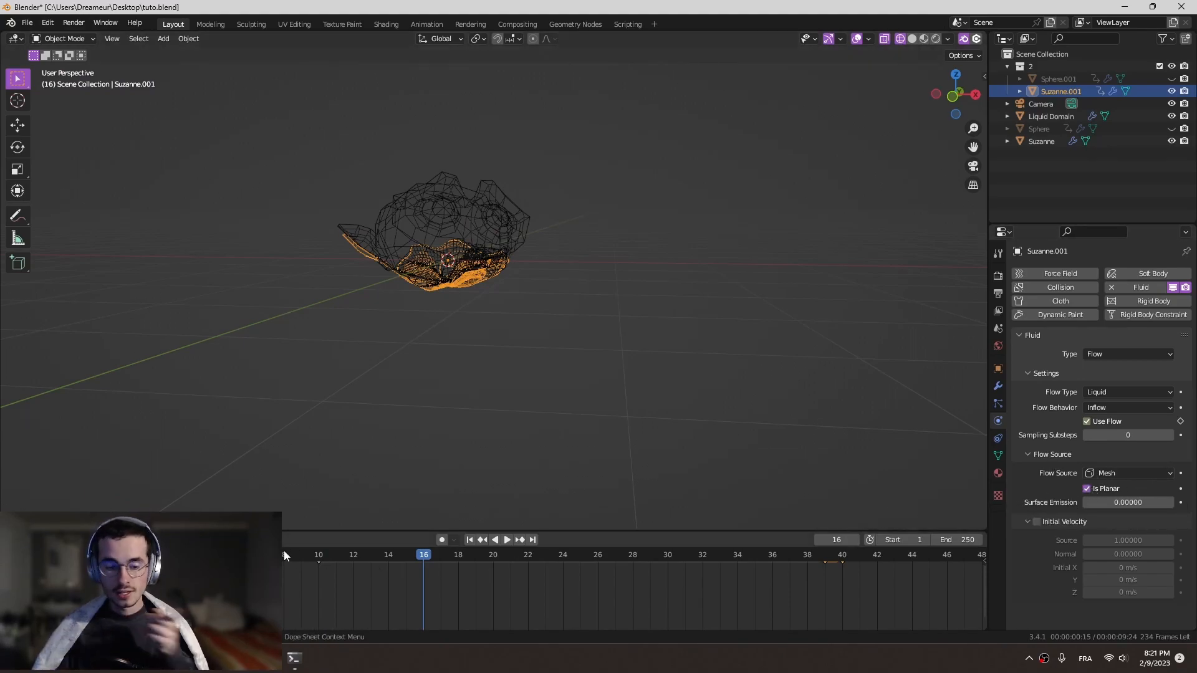
{"action": "key", "text": "shift+Left"}
{"action": "key", "text": "space"}
{"action": "key", "text": "space"}
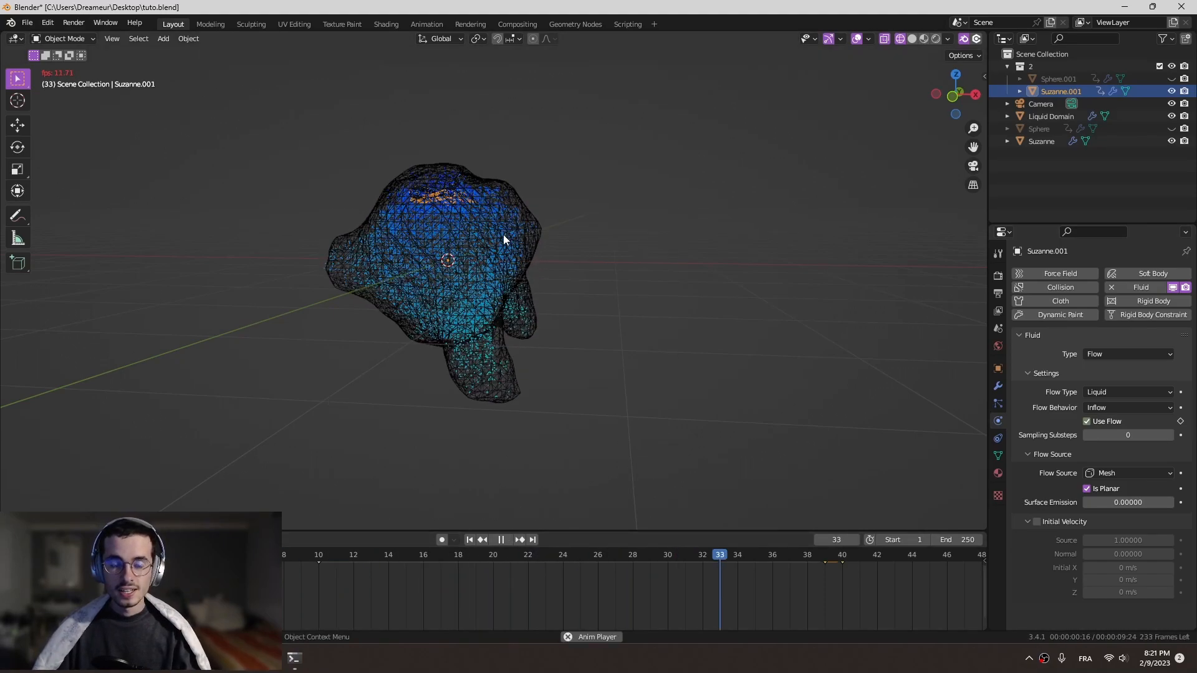
{"action": "key", "text": "space"}
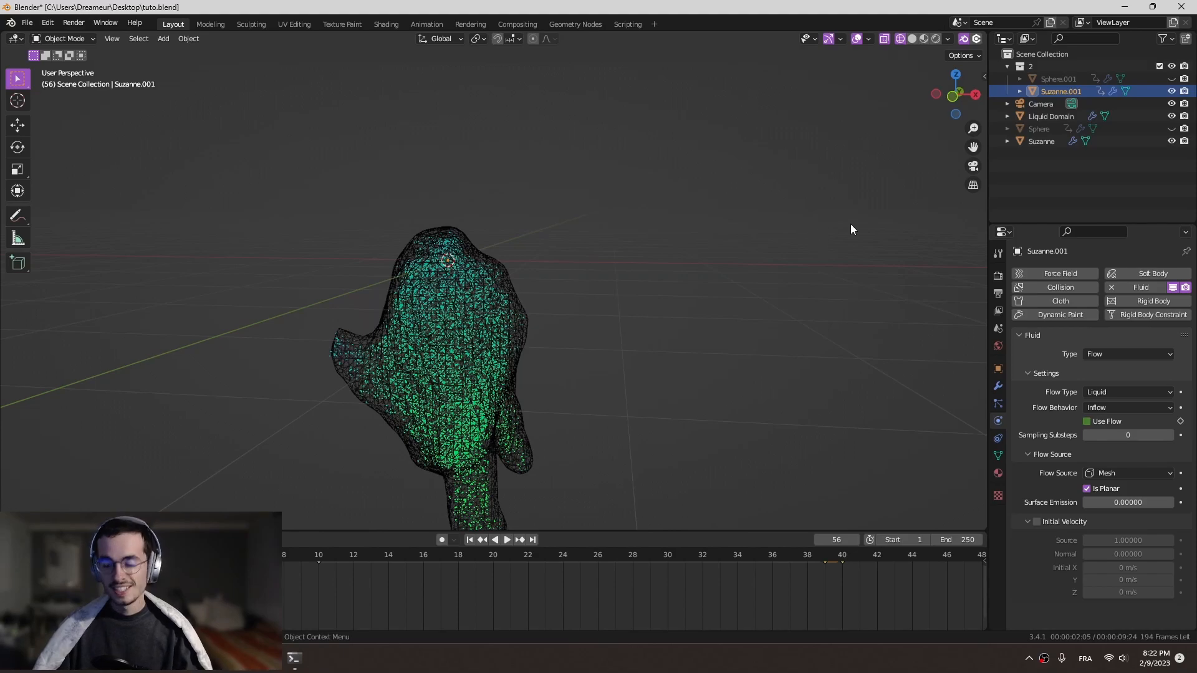
{"action": "scroll", "coordinate": [647, 248], "scroll_direction": "down", "scroll_amount": 4}
{"action": "middle_click_drag", "start_coordinate": [608, 272], "coordinate": [567, 286]}
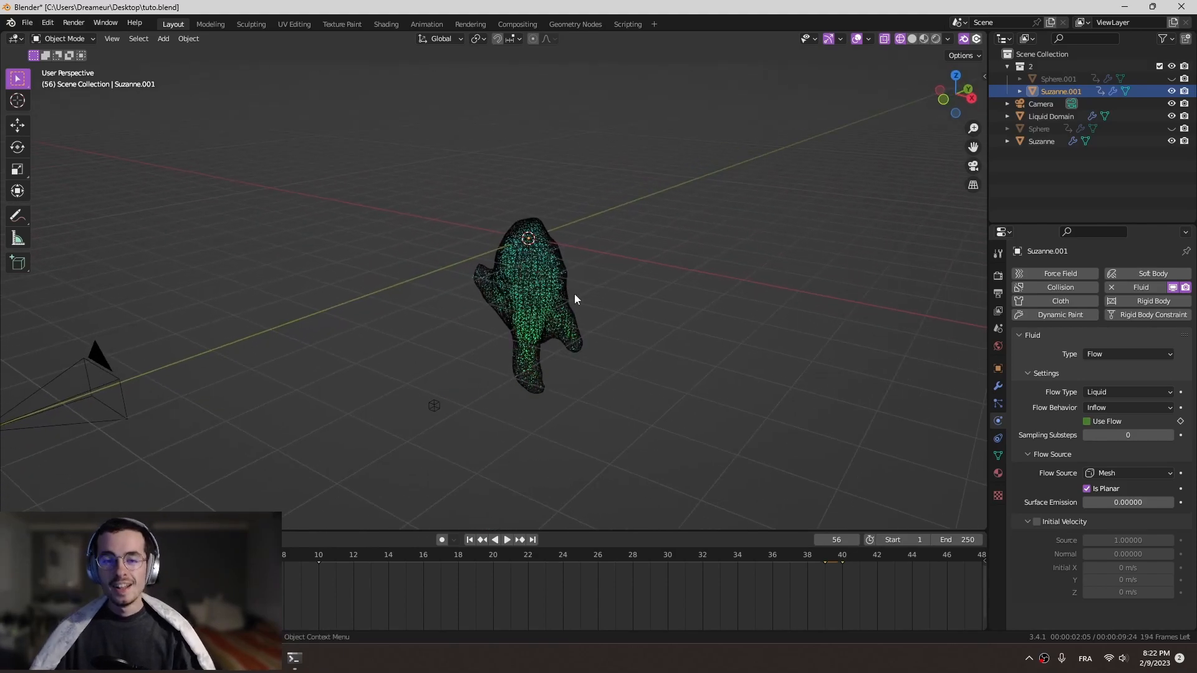
- Select the liquid domain and play the simulation from the first frame to frame 23, examining the liquid
{"action": "left_click", "coordinate": [998, 387]}
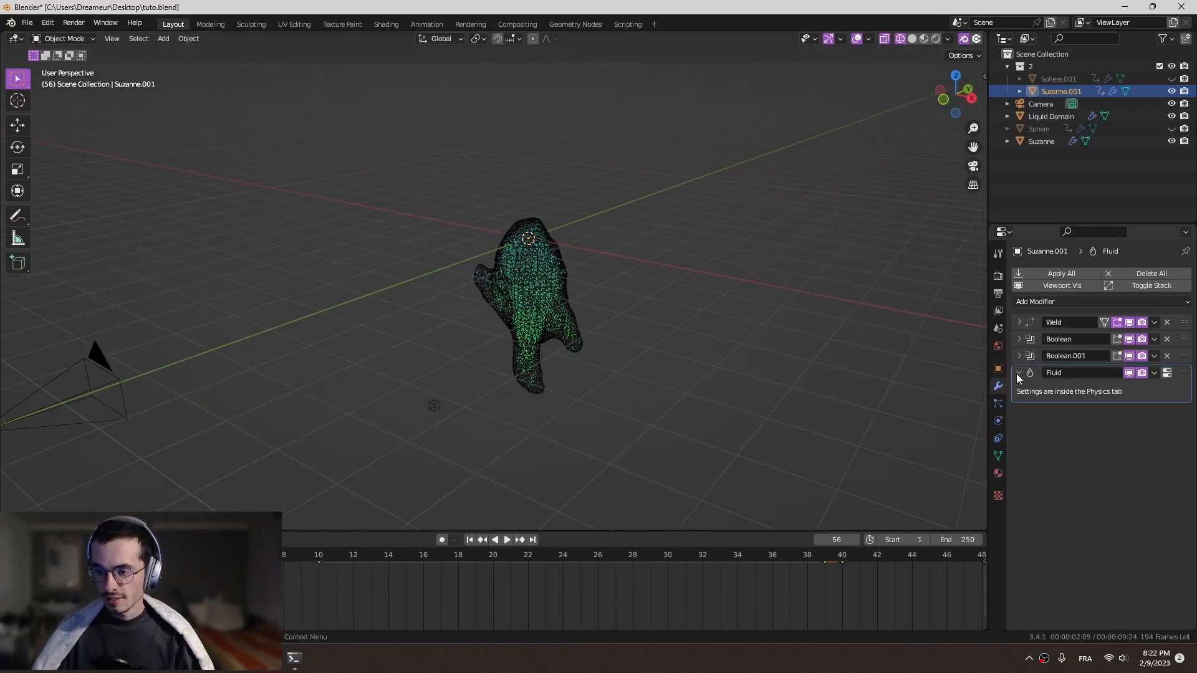
{"action": "left_click", "coordinate": [998, 422]}
{"action": "left_click", "coordinate": [567, 297]}
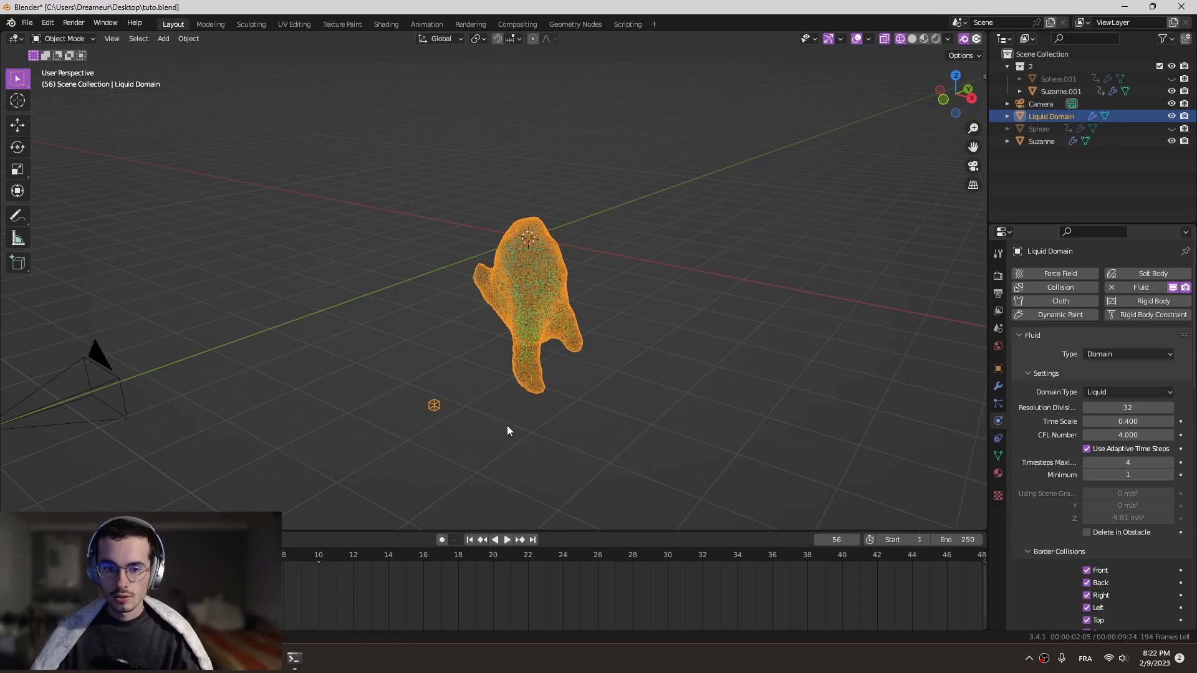
{"action": "middle_click_drag", "start_coordinate": [507, 428], "coordinate": [544, 408], "text": "shift"}
{"action": "key", "text": "shift+Left"}
{"action": "key", "text": "space"}
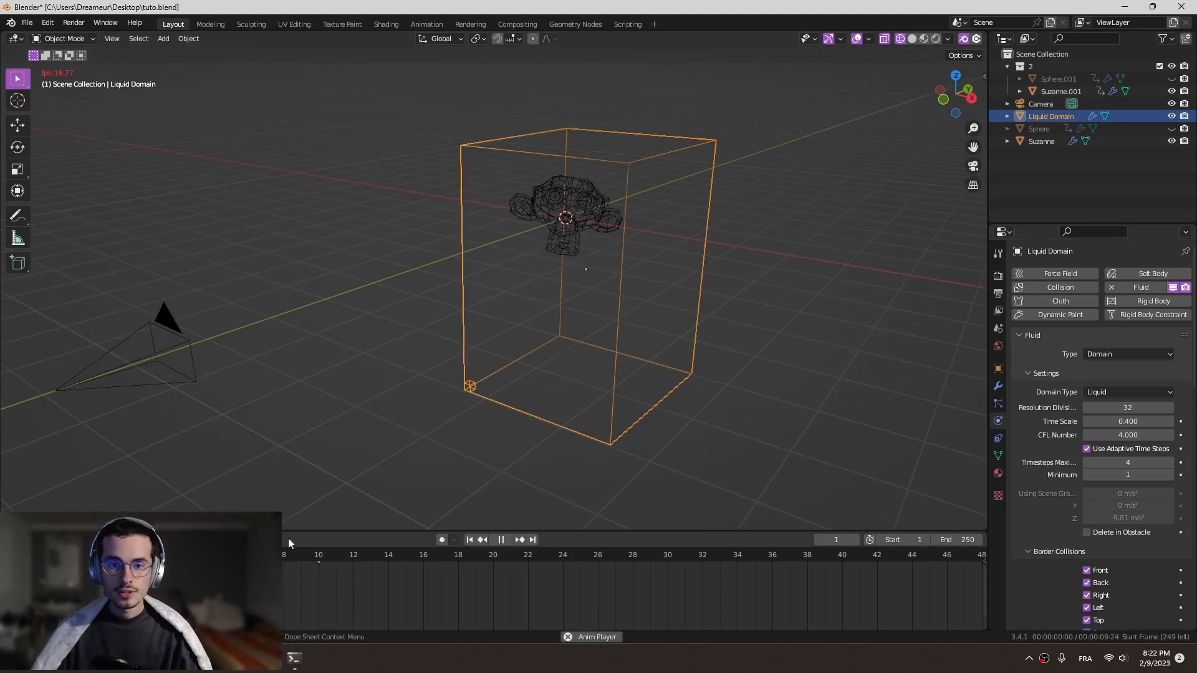
{"action": "key", "text": "space"}
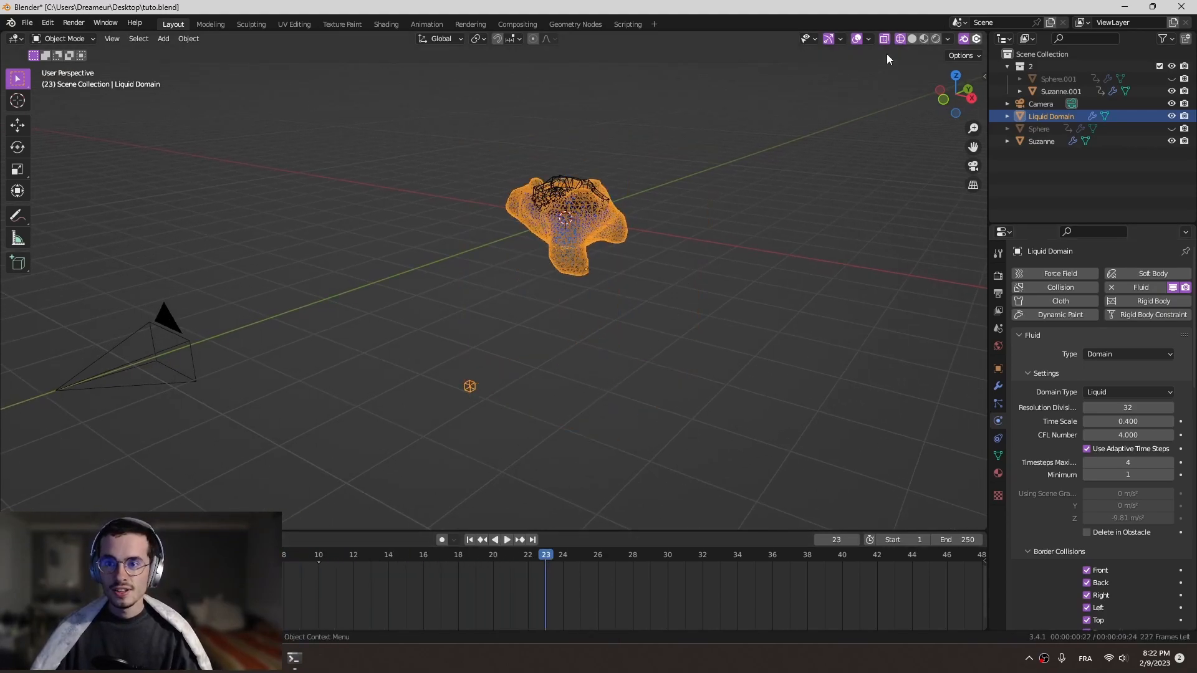
- Switch the viewport to solid shading and look through the camera, with the camera frame fitted to the view
{"action": "left_click", "coordinate": [912, 39]}
{"action": "middle_click_drag", "start_coordinate": [748, 193], "coordinate": [601, 237]}
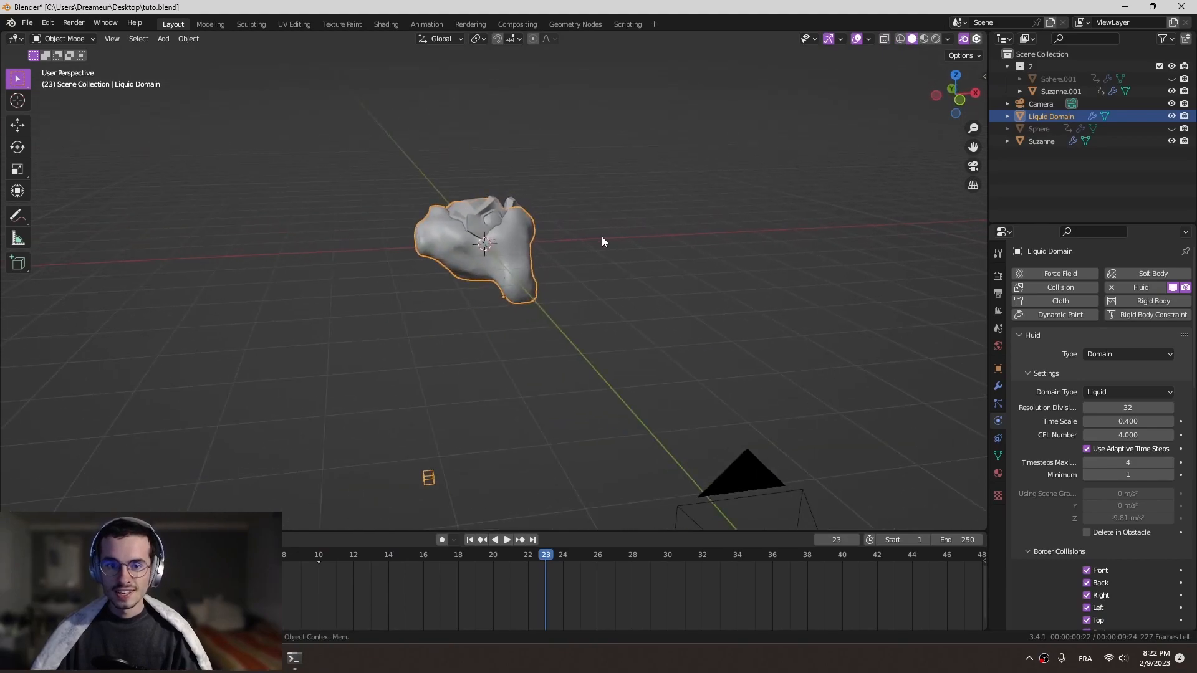
{"action": "key", "text": "KP_0"}
{"action": "key", "text": "Home"}
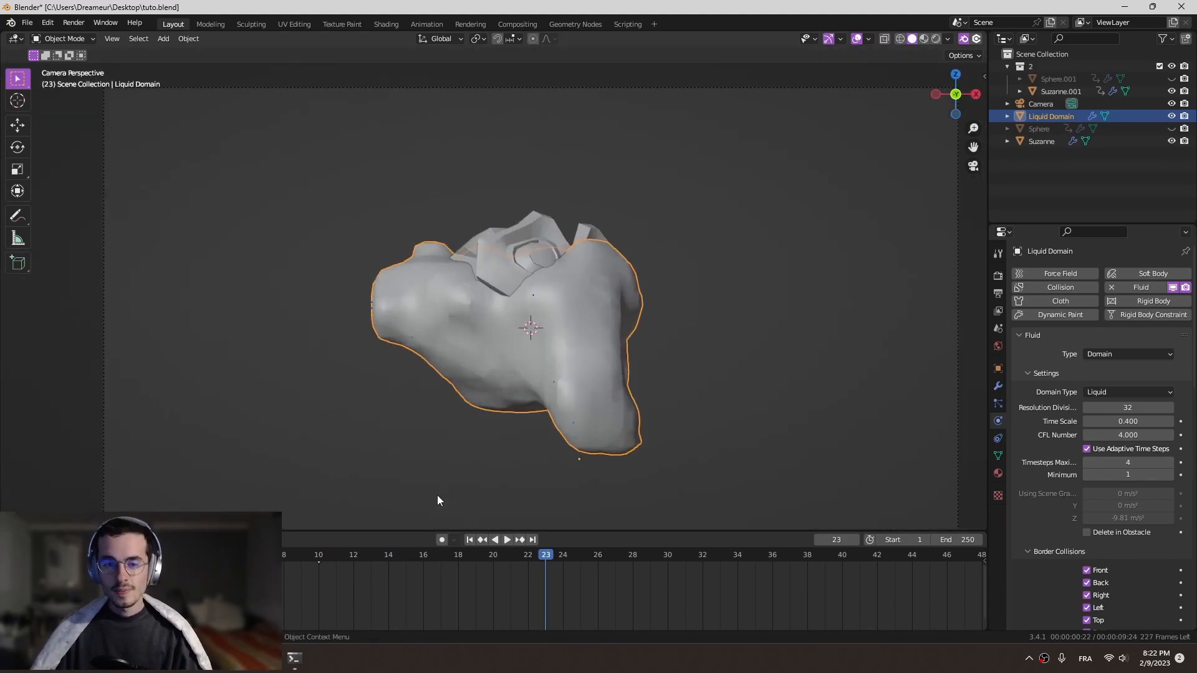
- Play the simulation from the start through the camera and stop at frame 17 to examine how the liquid covers the head
{"action": "key", "text": "shift+Left"}
{"action": "key", "text": "space"}
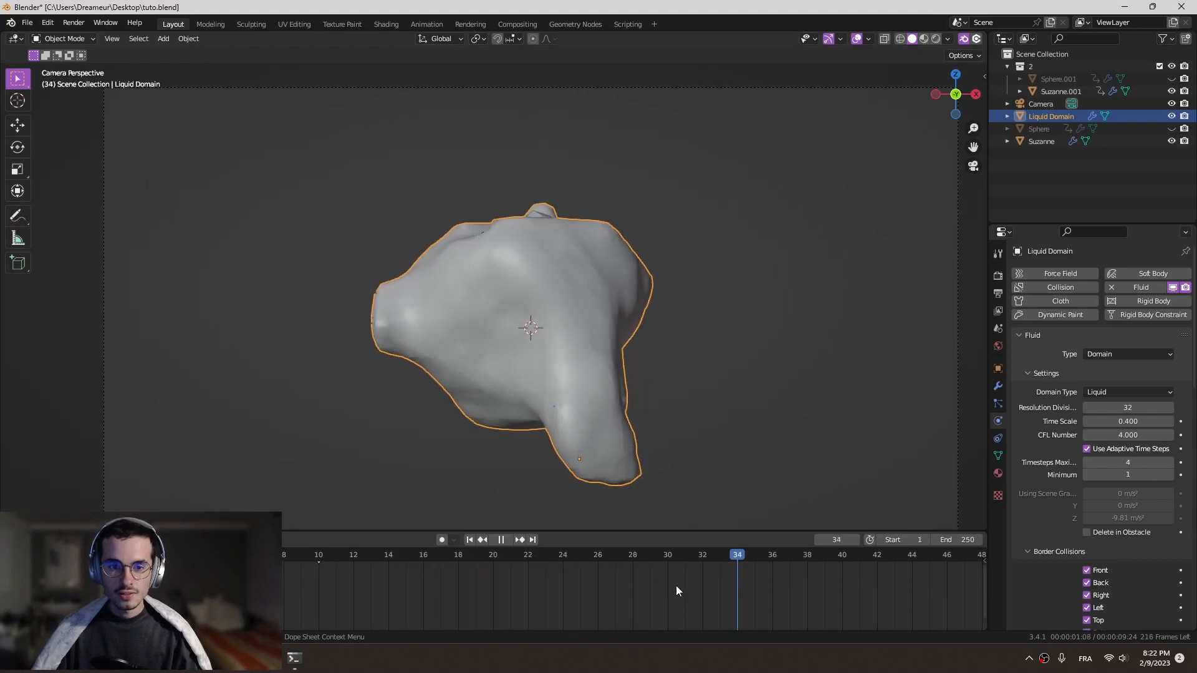
{"action": "left_click", "coordinate": [351, 578]}
{"action": "key", "text": "space"}
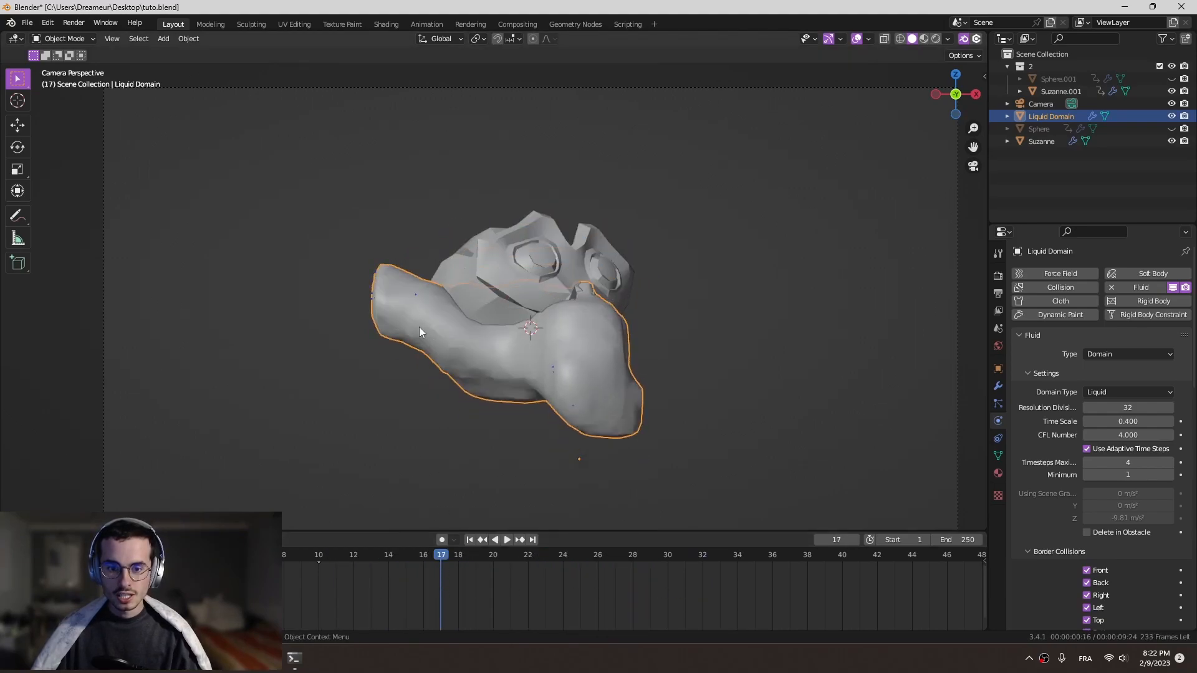
- Rewind the timeline and replay the simulation, examining the liquid's spread over the head within the whole camera frame
{"action": "left_click_drag", "start_coordinate": [383, 557], "coordinate": [156, 573]}
{"action": "key", "text": "space"}
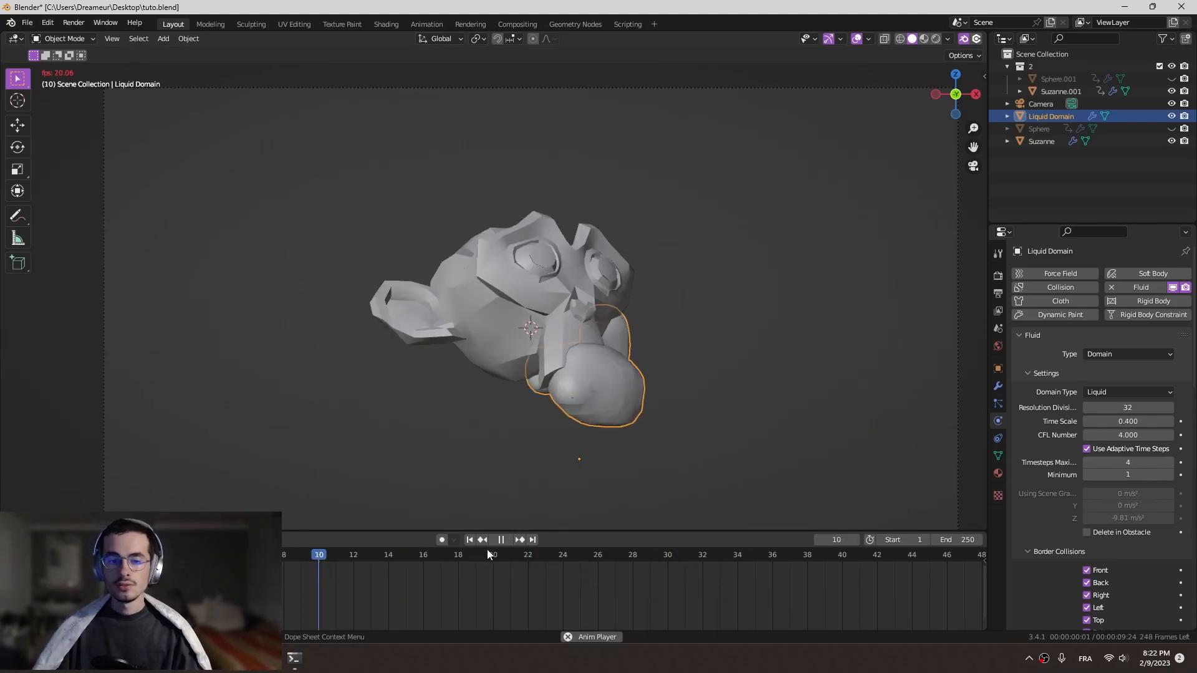
{"action": "key", "text": "space"}
{"action": "key", "text": "space"}
{"action": "scroll", "coordinate": [702, 334], "scroll_direction": "down", "scroll_amount": 4}
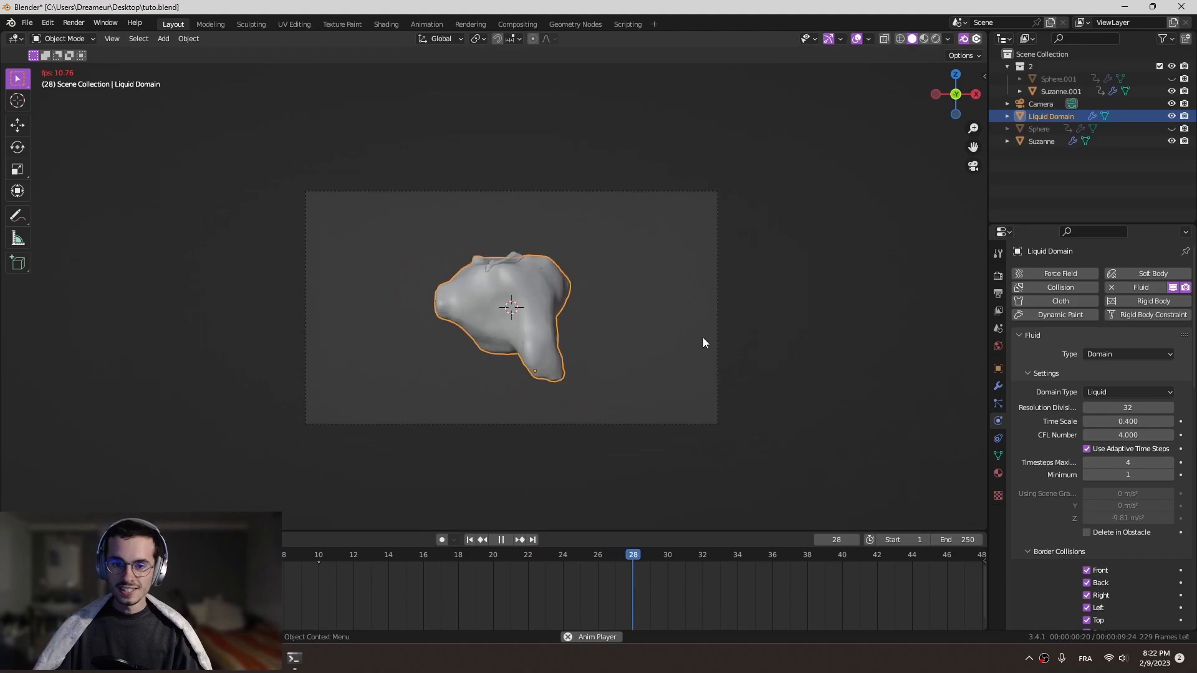